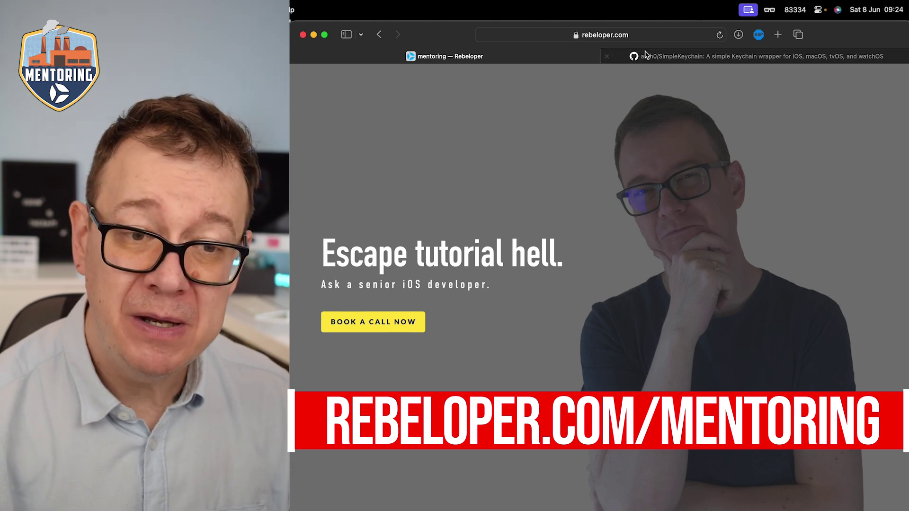
Step: Switch Safari to the auth0/SimpleKeychain GitHub repository tab
click(671, 39)
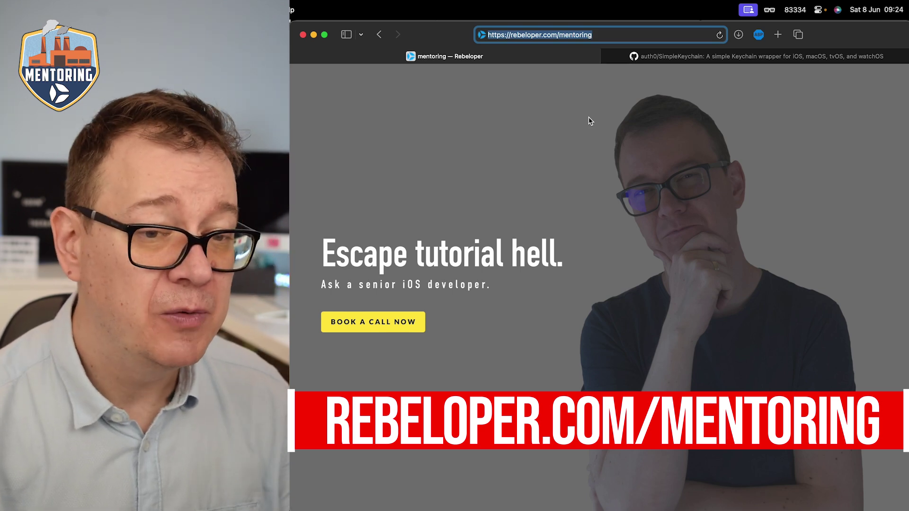
mouse_move(756, 57)
click(709, 62)
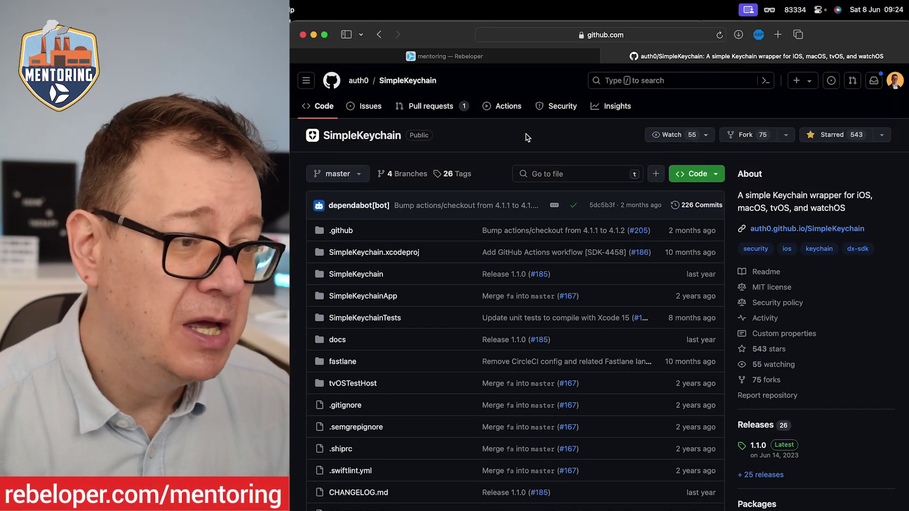
Step: Switch to Xcode and stop the running app so the iPhone simulator closes
key(super+Tab)
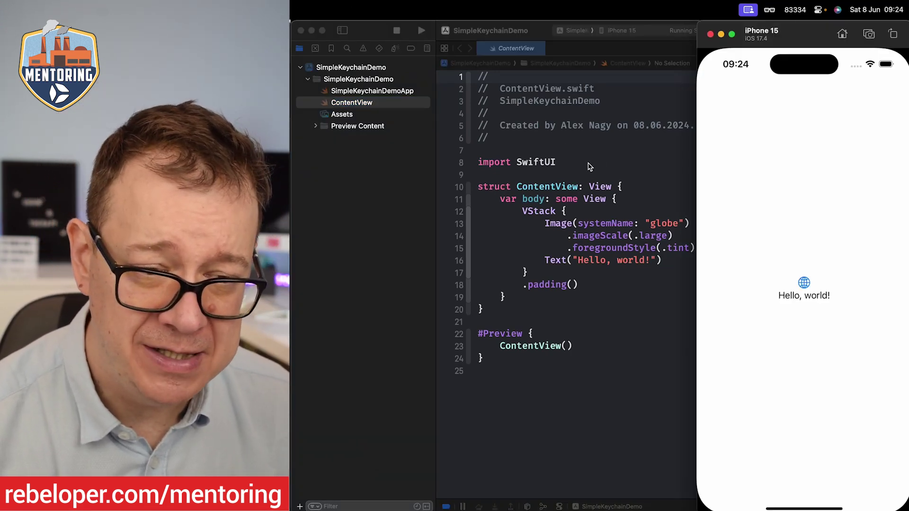
key(super+Tab)
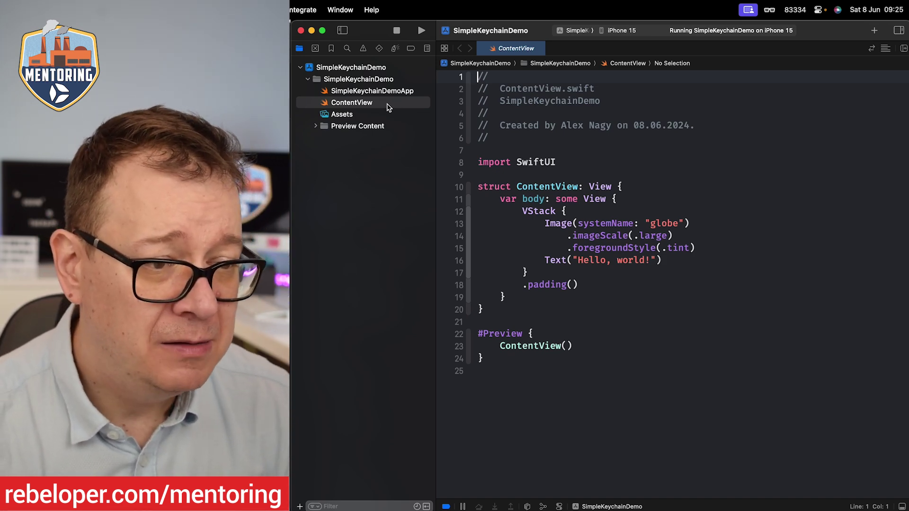
Step: View the SimpleKeychainDemo project's empty Package Dependencies list, then return to Safari
click(351, 66)
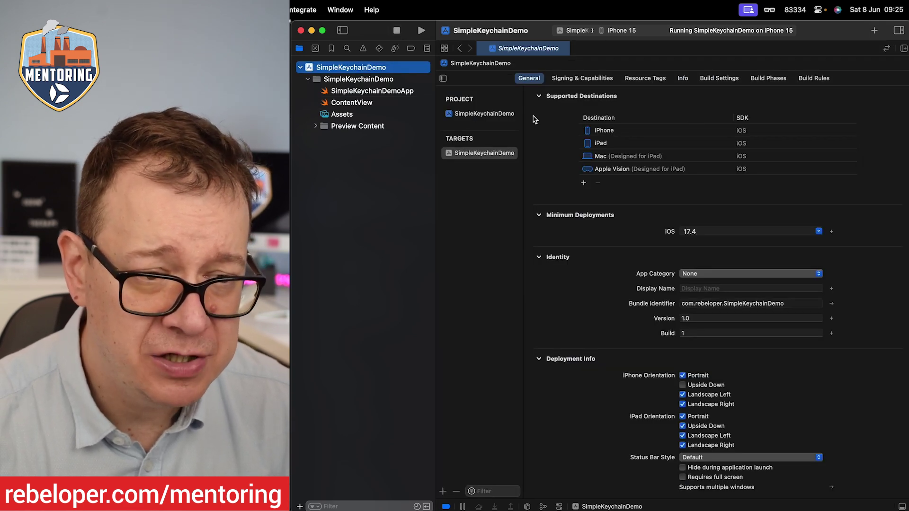
click(490, 113)
click(711, 78)
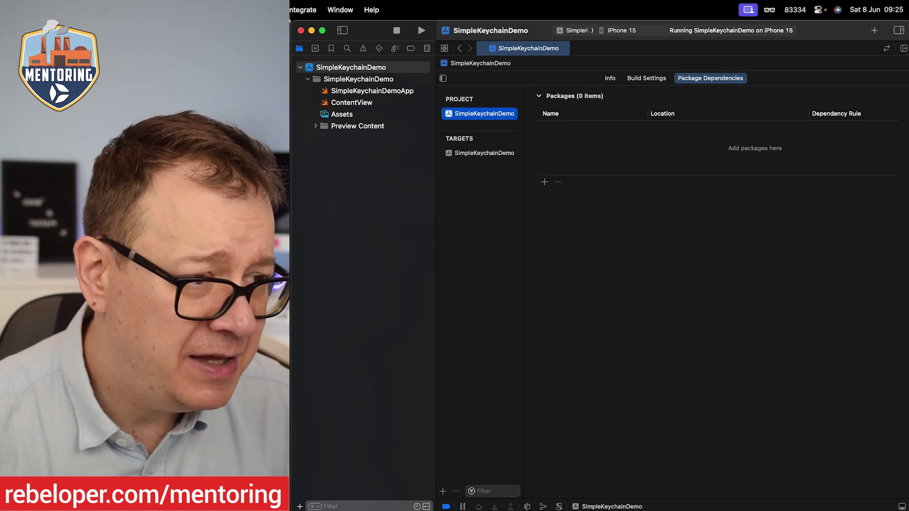
key(super+Tab)
Step: Copy SimpleKeychain's HTTPS clone URL from GitHub's Code menu and go back to Xcode
click(670, 35)
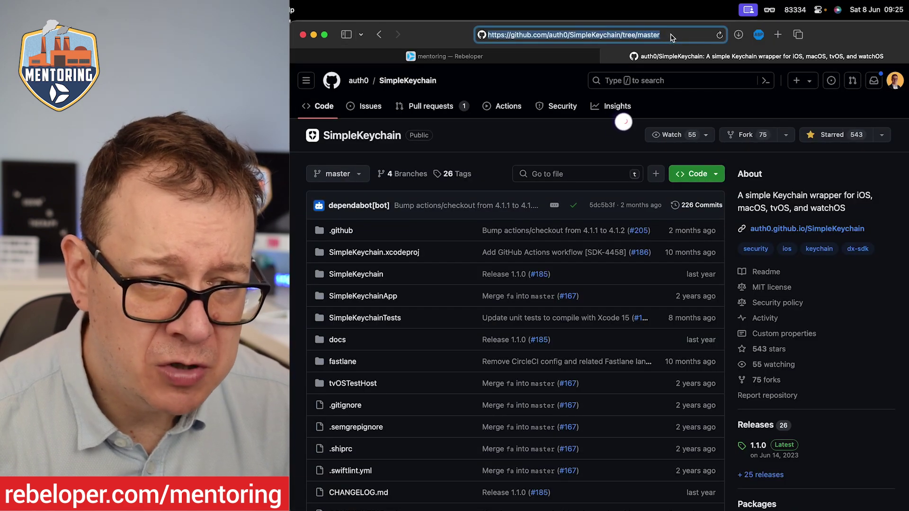
key(super+c)
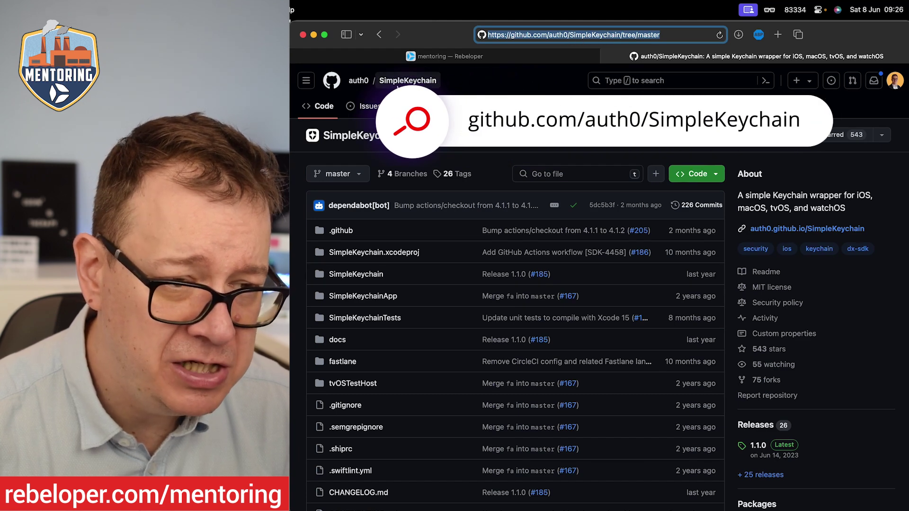
key(Return)
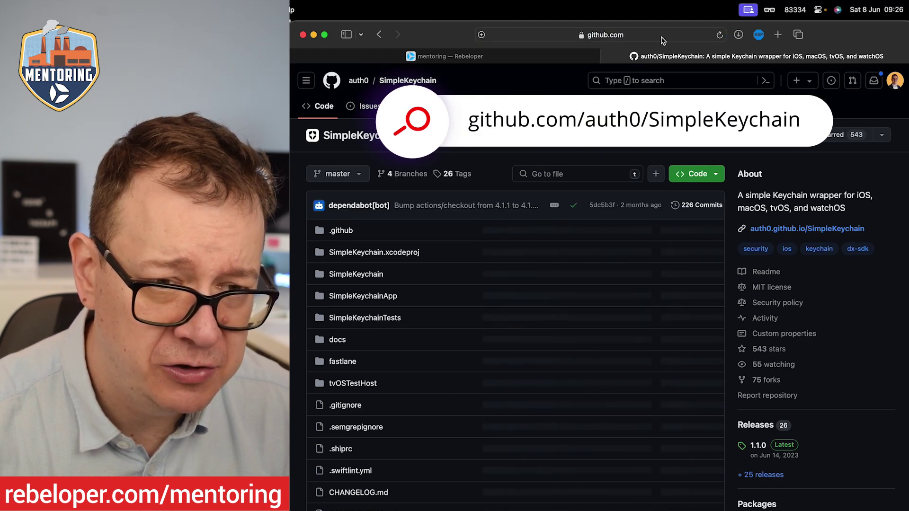
click(641, 35)
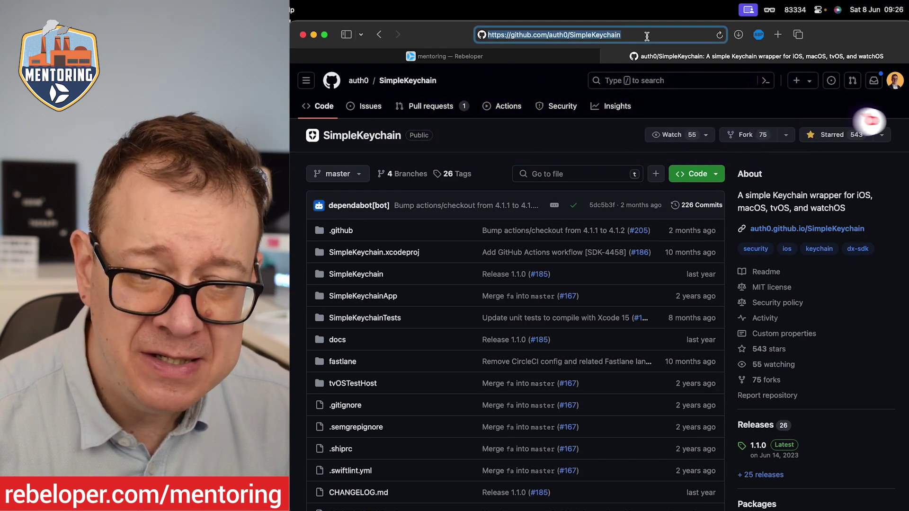
click(718, 177)
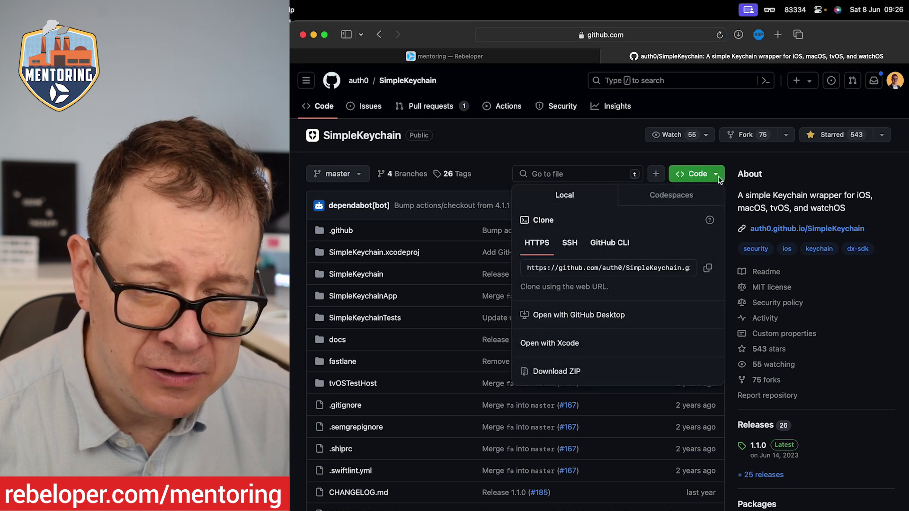
click(708, 269)
key(super+Tab)
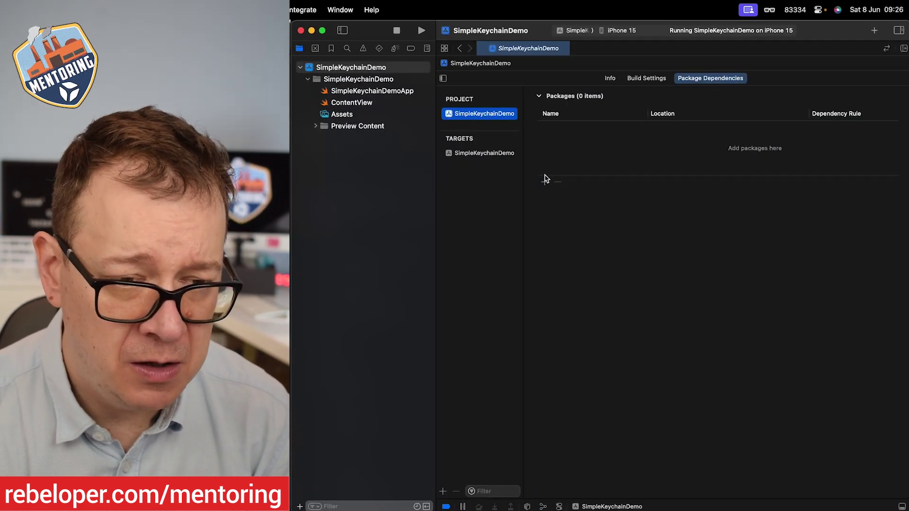
Step: Add the package from the pasted SimpleKeychain URL to the SimpleKeychainDemo target
click(546, 180)
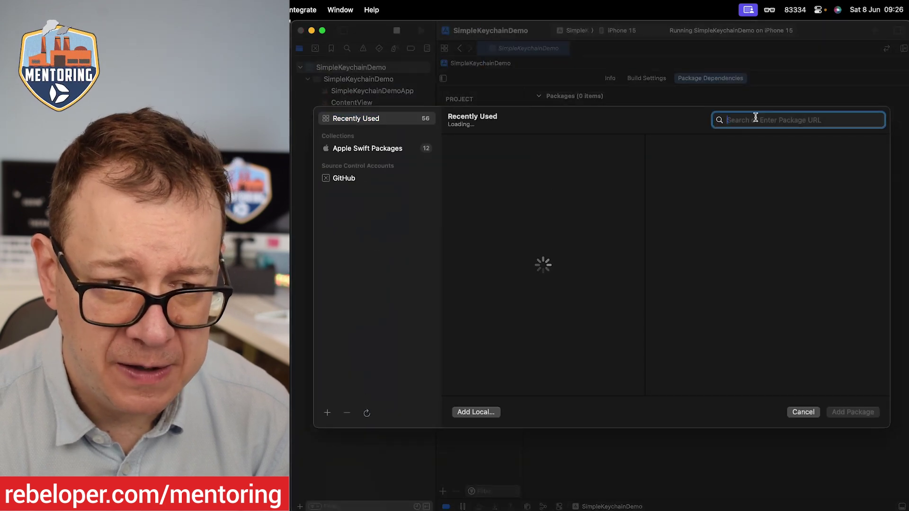
key(super+v)
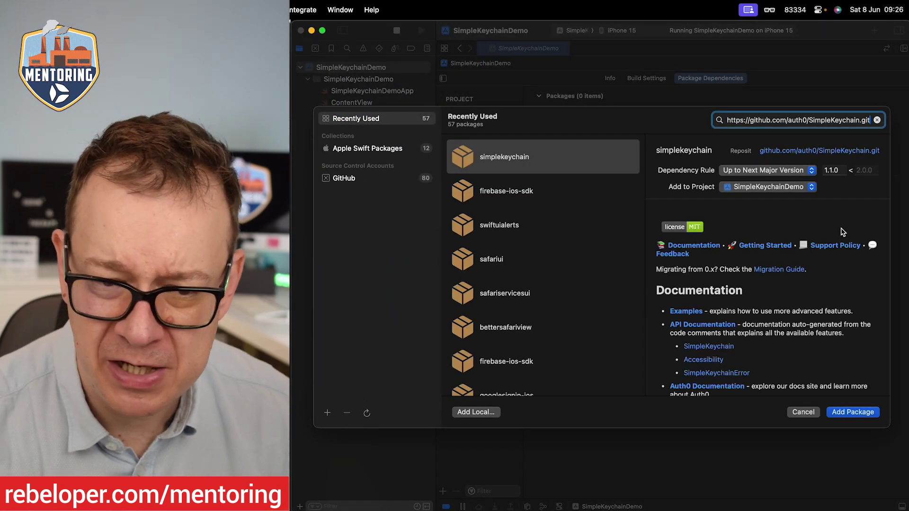
click(851, 412)
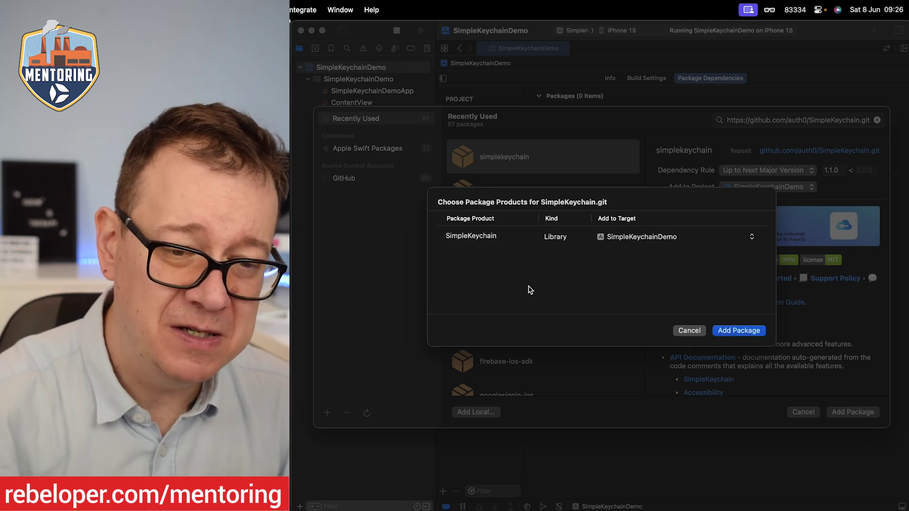
click(737, 330)
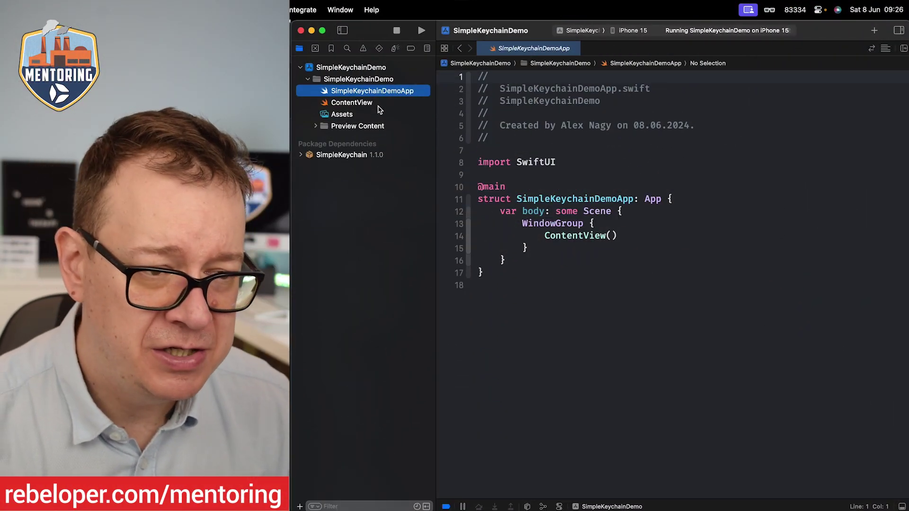
Step: Add import SimpleKeychain below the SwiftUI import in ContentView.swift
click(352, 103)
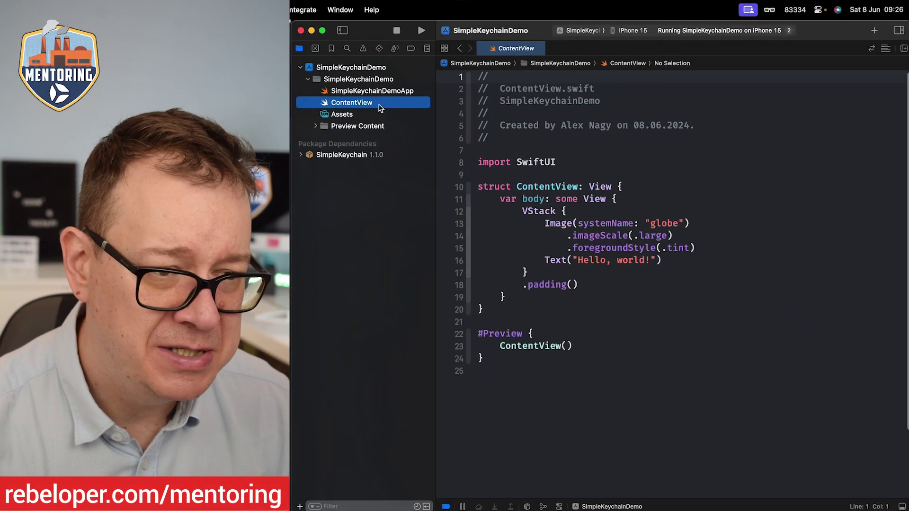
click(604, 163)
key(Return)
text(imp)
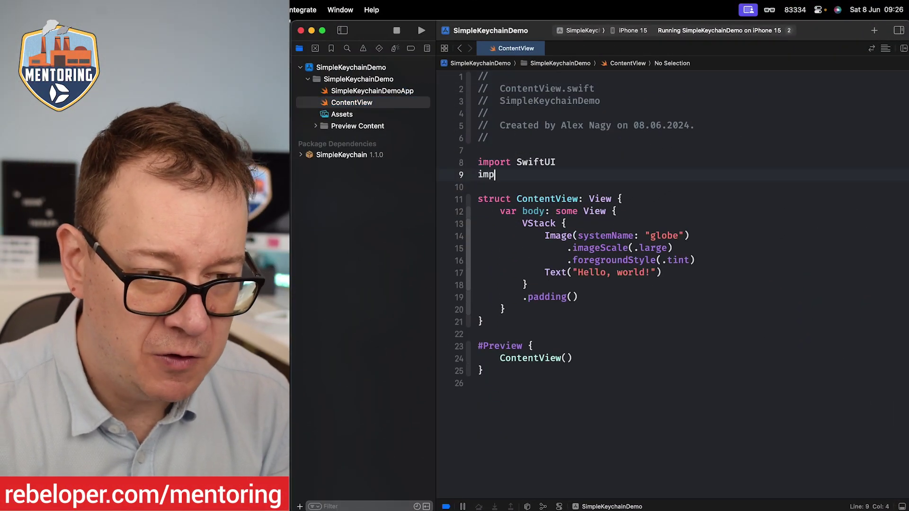
key(Return)
text(Sim)
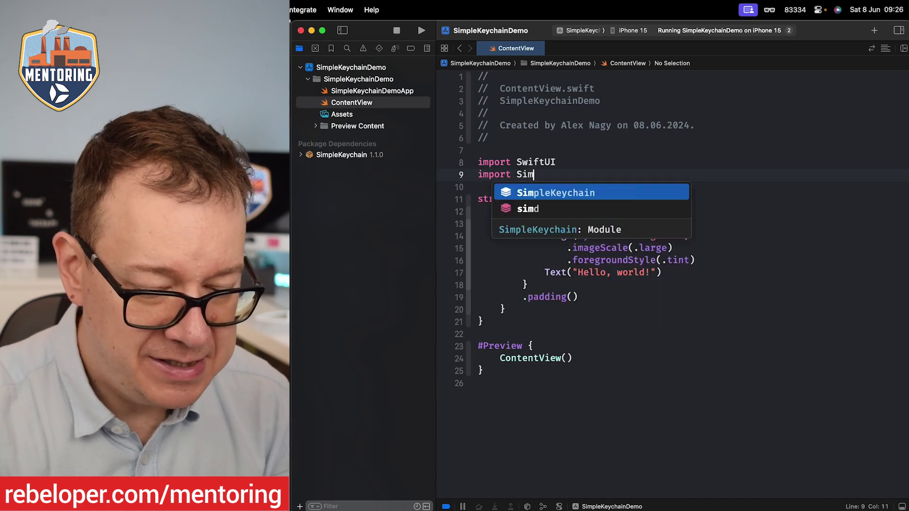
text(pl)
key(Return)
Step: Declare let simpleKeychain = SimpleKeychain() inside the ContentView struct
click(663, 198)
key(Return)
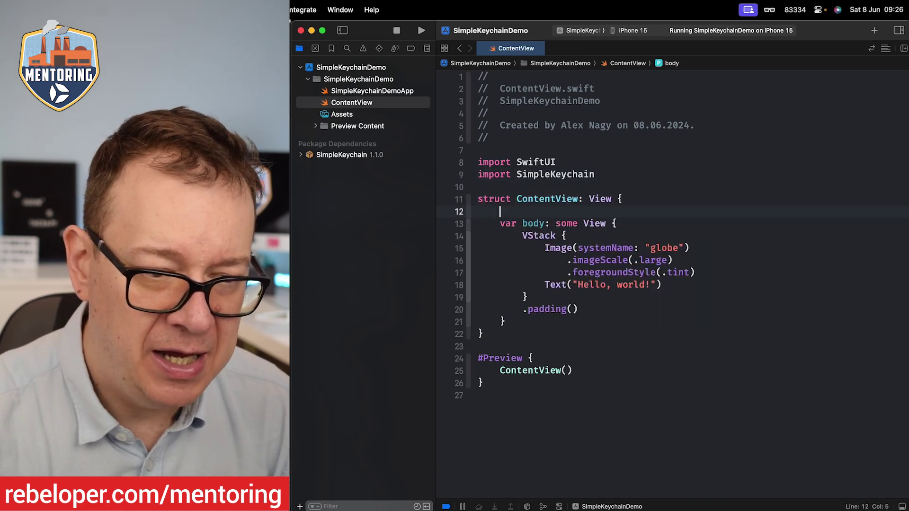
key(Return)
key(Return)
key(Up)
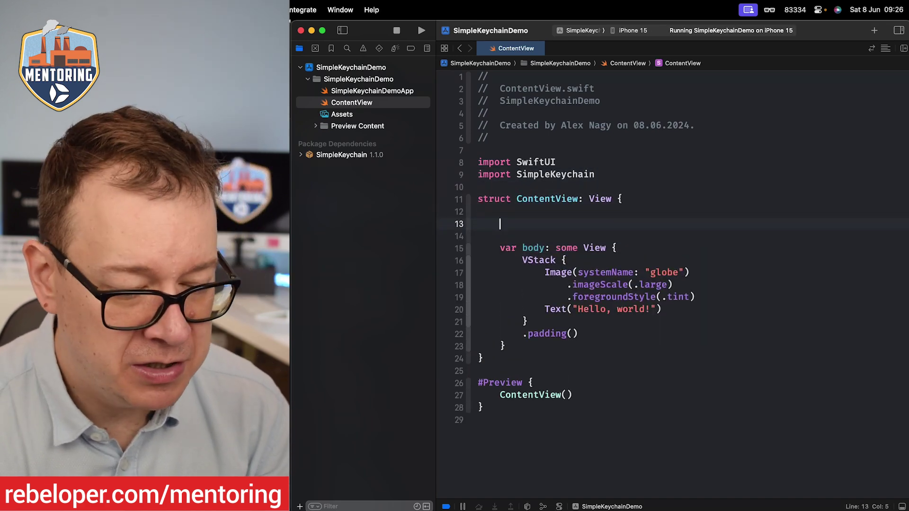
text(let simpleKeyc)
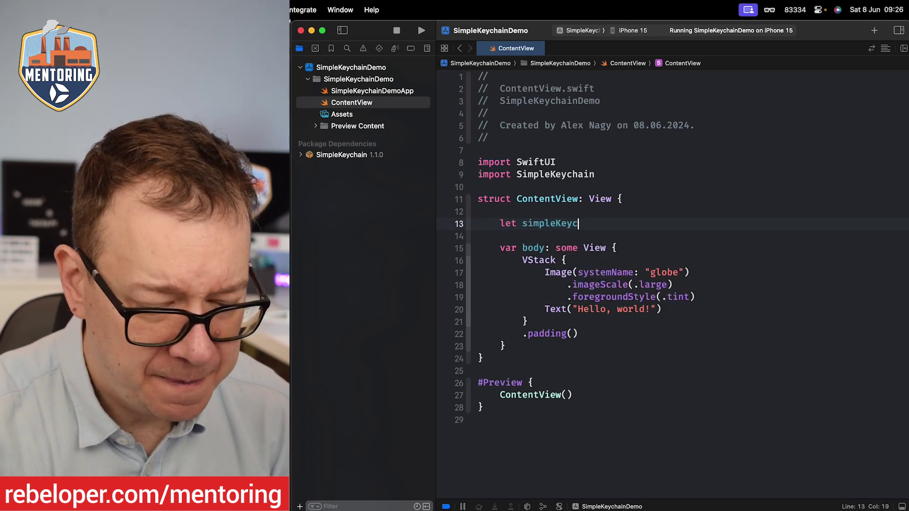
text(hain = S)
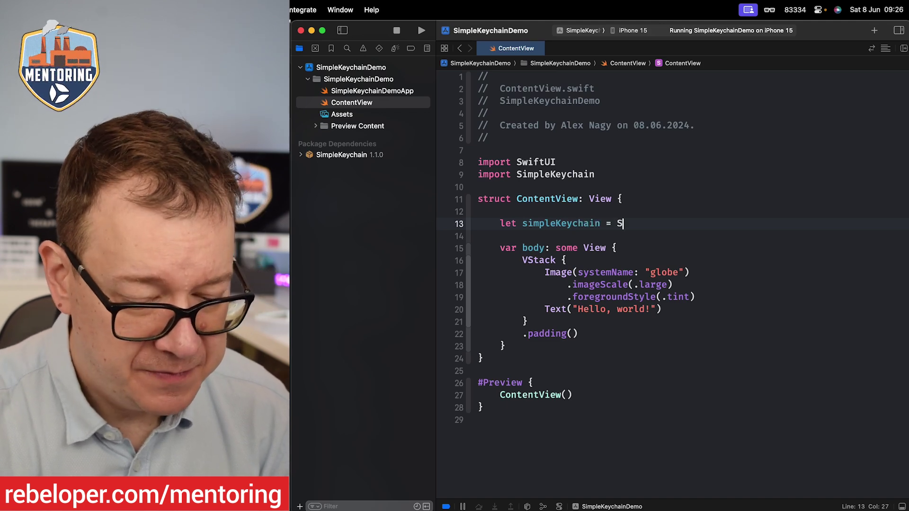
text(impl)
key(Down)
key(Down)
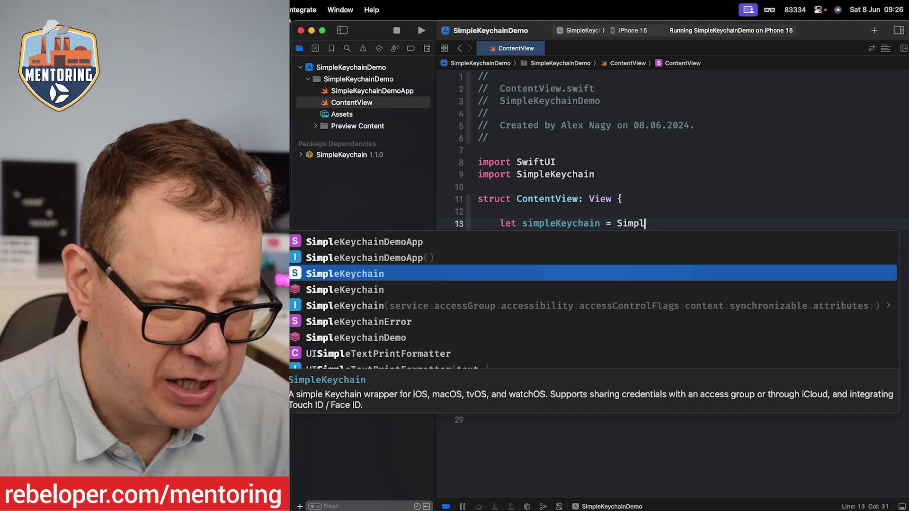
key(Down)
key(Down)
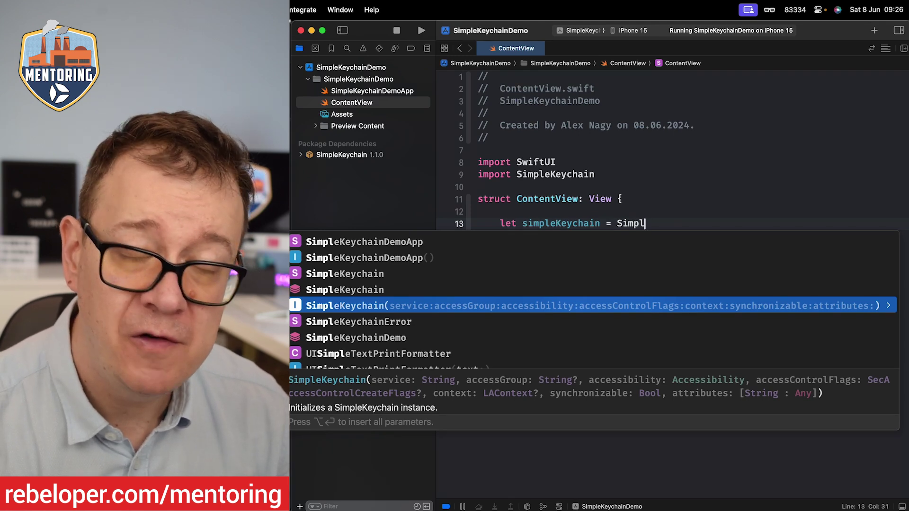
key(Up)
key(Return)
text(()
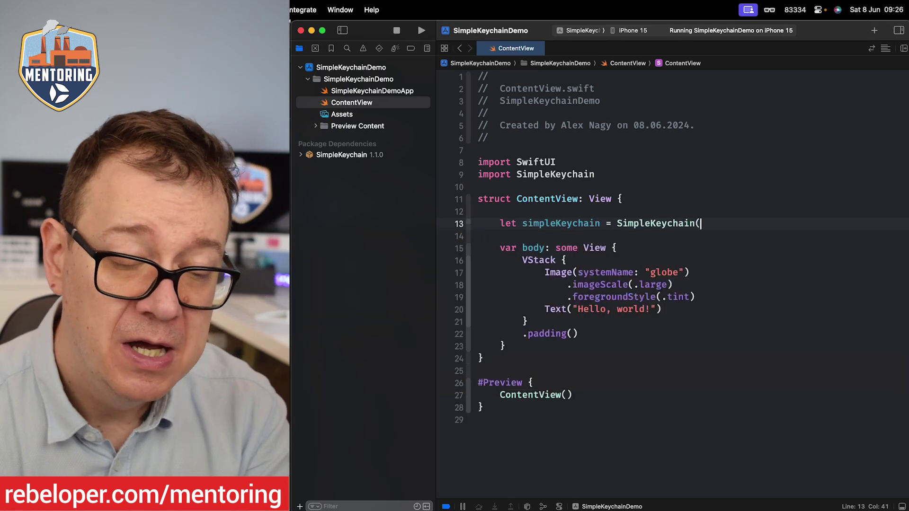
text())
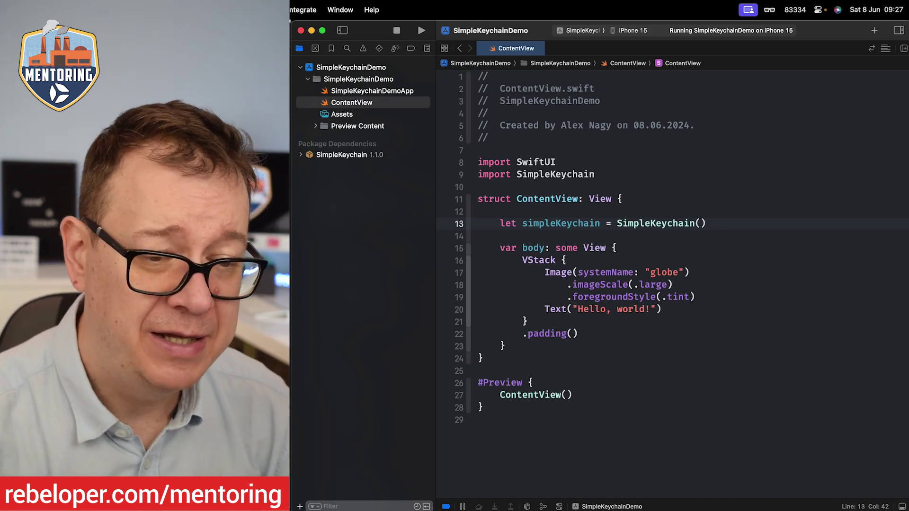
double_click(571, 226)
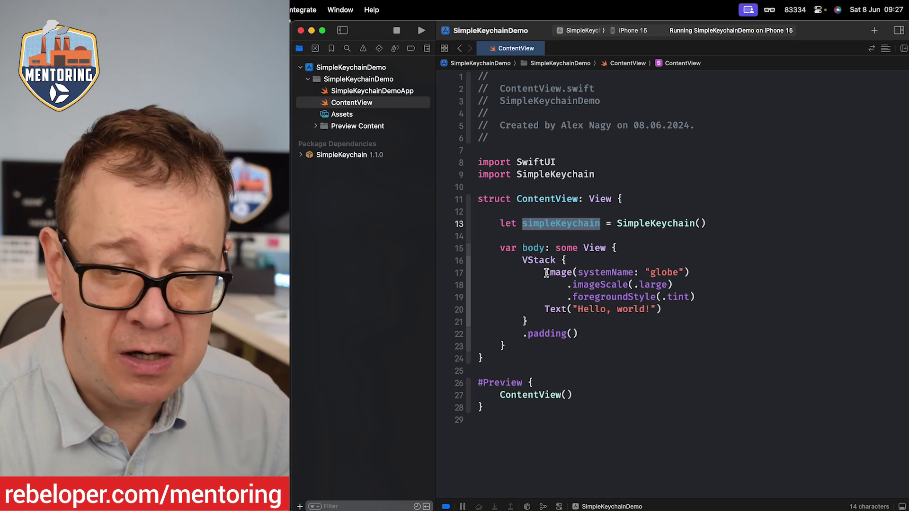
Step: Replace the globe image and Hello, world! text with a Tap me Button using a trailing closure
drag(546, 272, 670, 307)
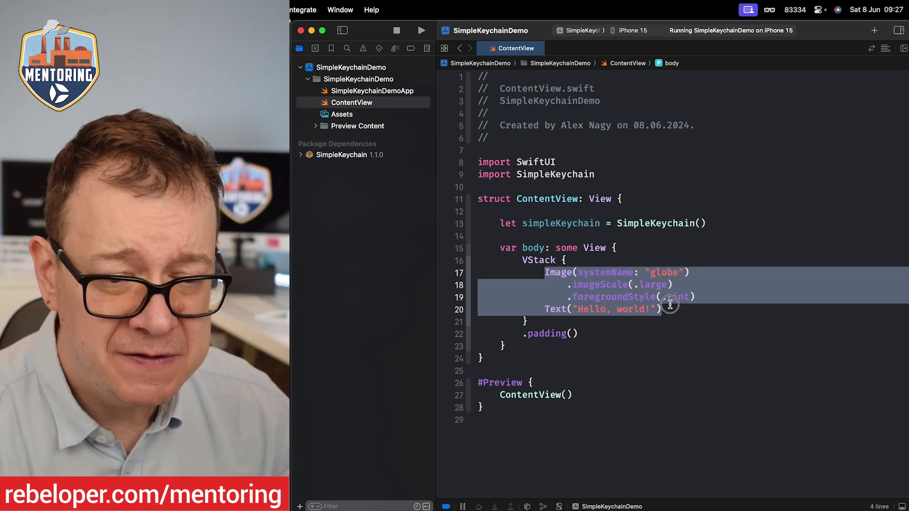
text(But)
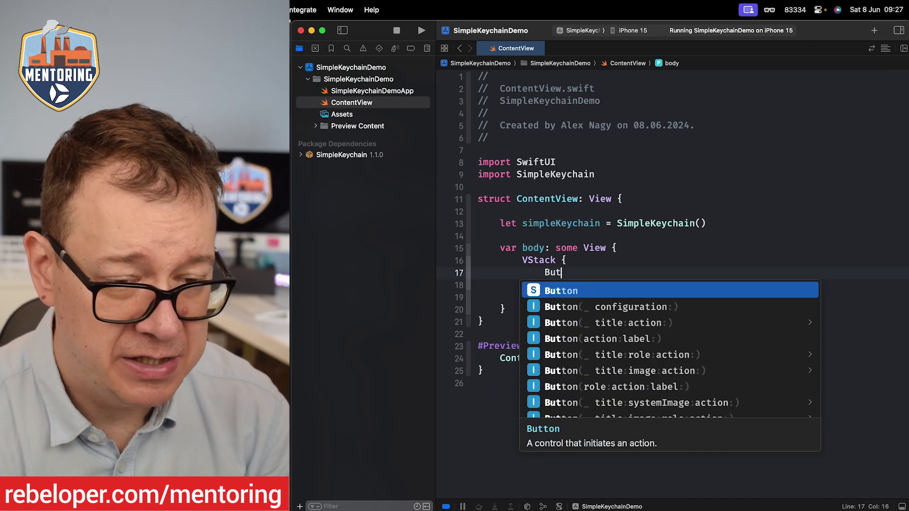
key(Down)
key(Down)
key(Return)
text(")
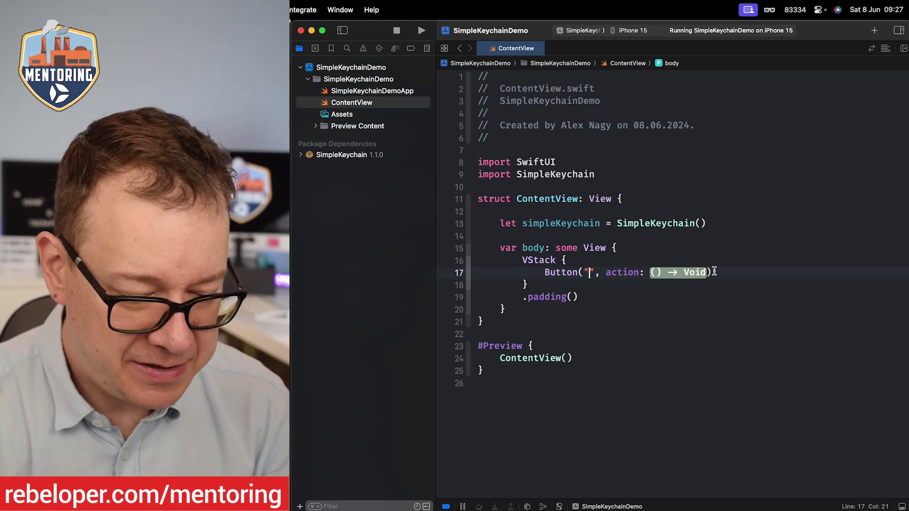
text(Tap me)
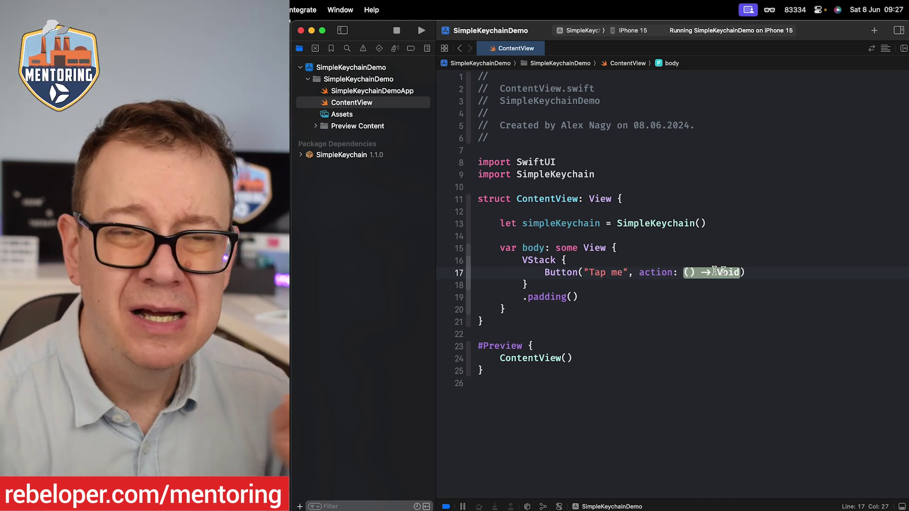
key(Tab)
key(Return)
Step: Make the action set isStored to try? simpleKeychain.hasItem(forKey: "rebeloper") and print it
key(BackSpace)
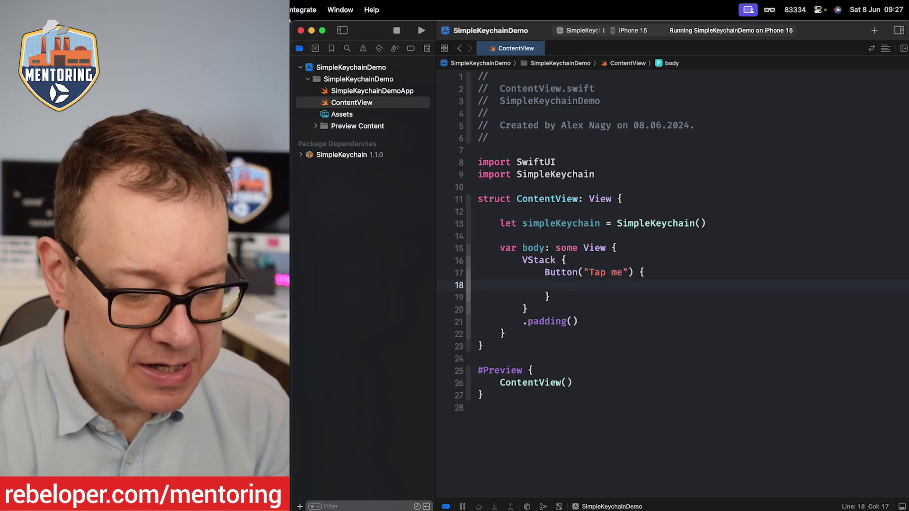
text(let isStored =)
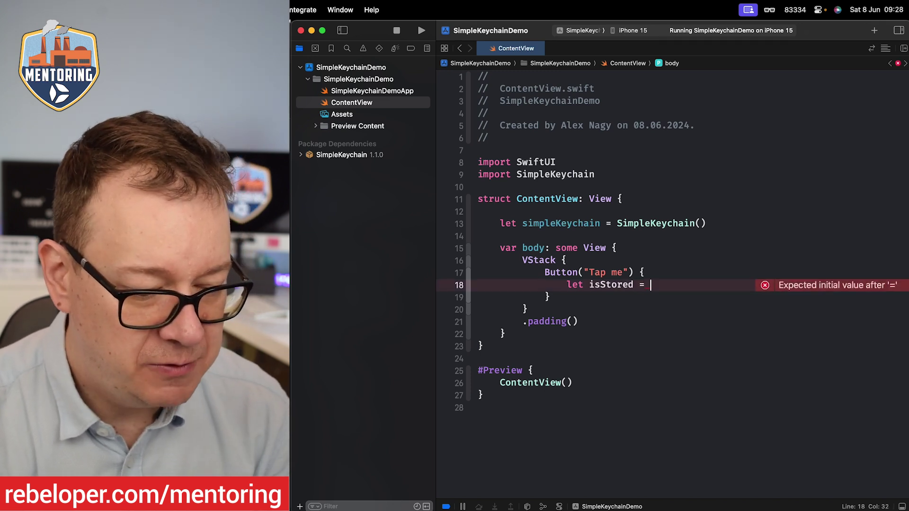
text(y key)
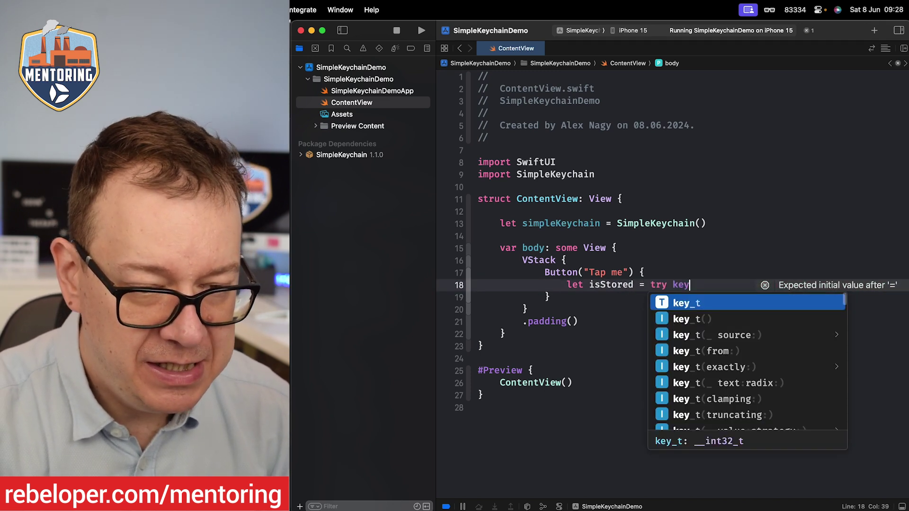
key(BackSpace)
key(BackSpace)
key(BackSpace)
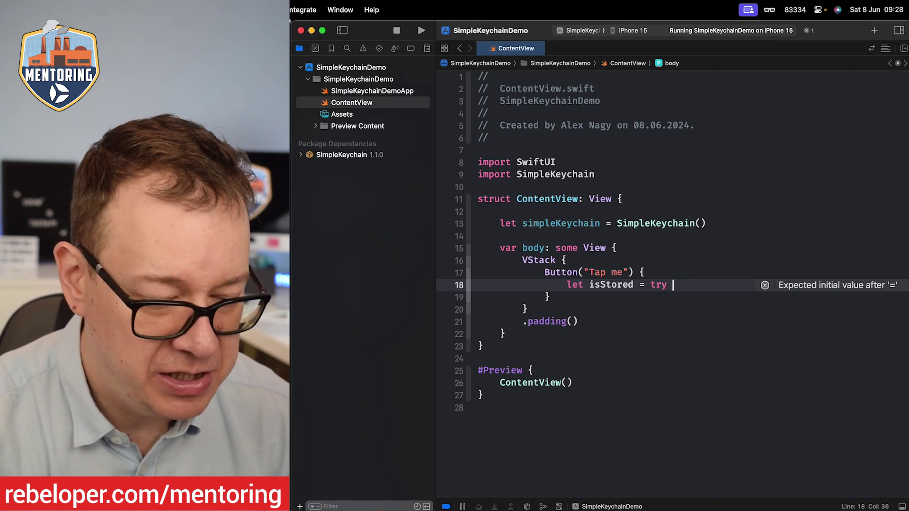
text(simpleKeychain)
key(Return)
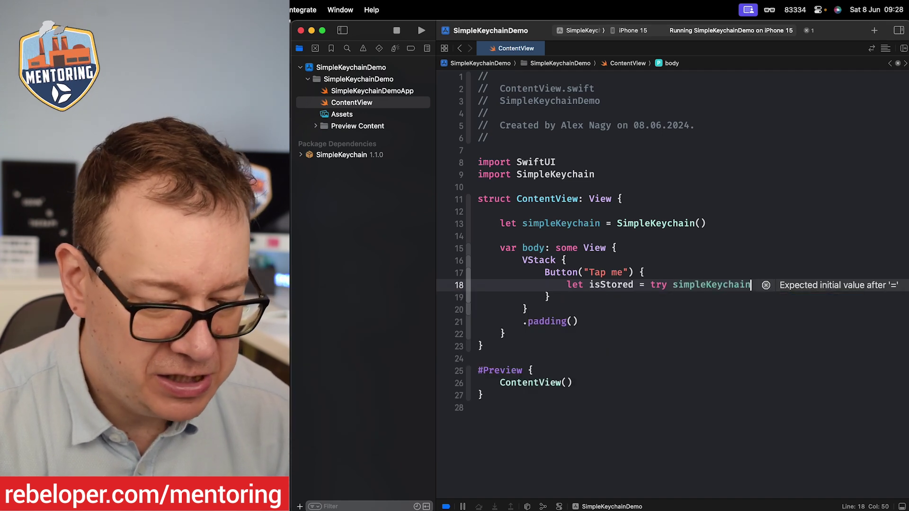
text(.hs)
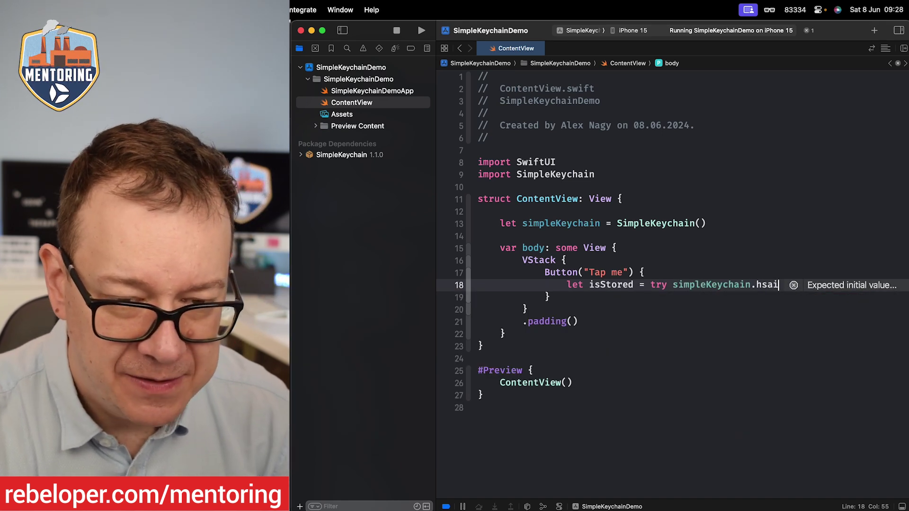
key(BackSpace)
text(as)
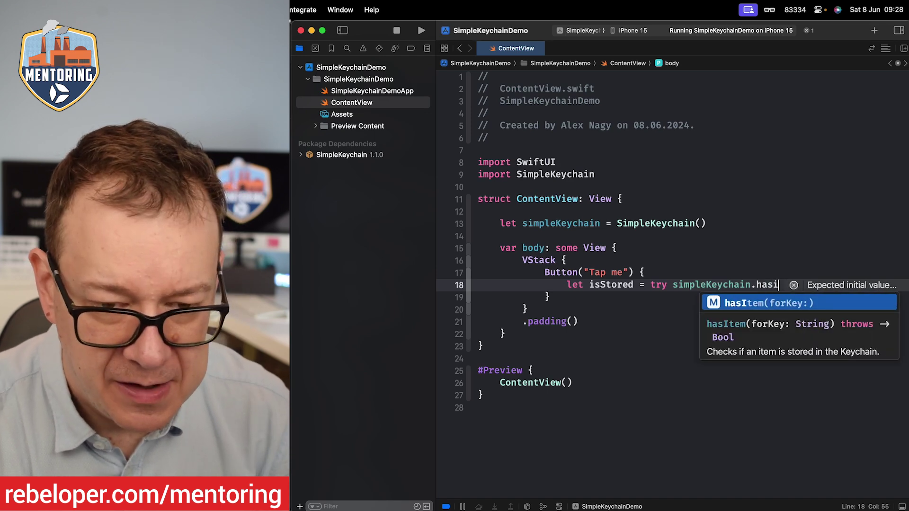
key(Return)
text(")
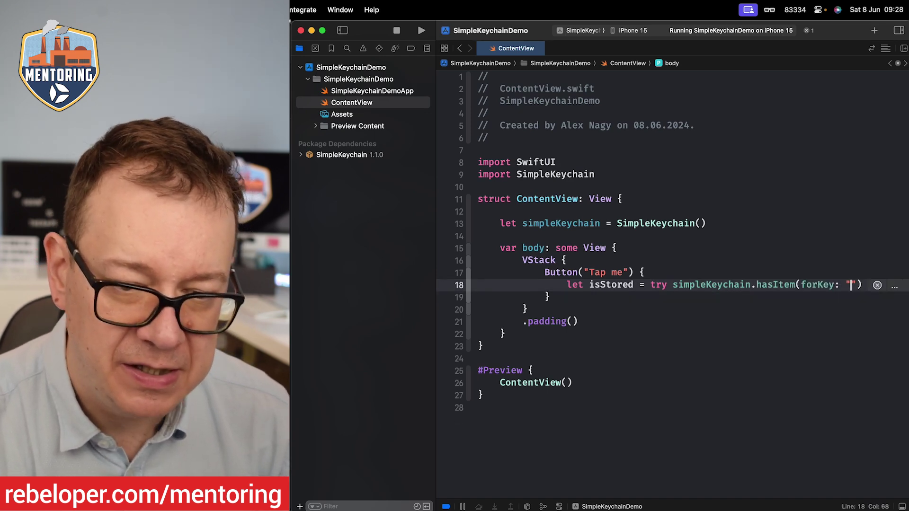
text(rebeloper)
key(Return)
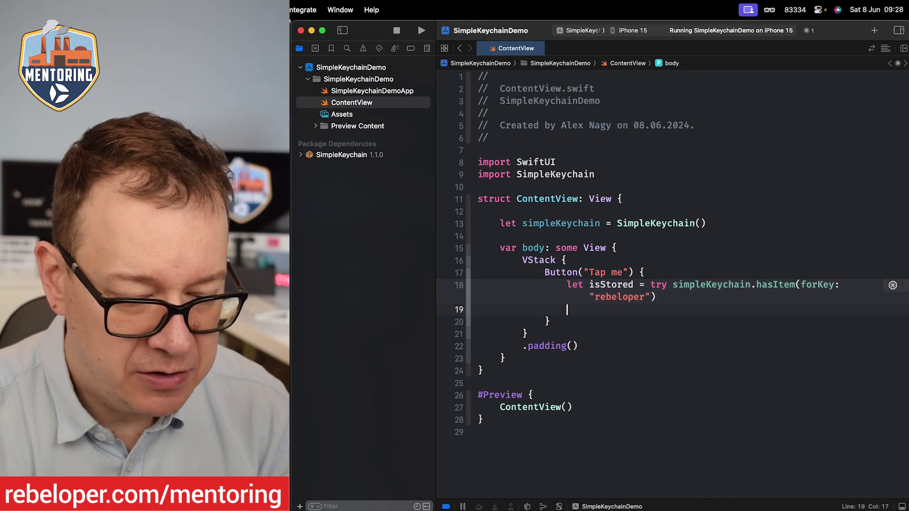
text(prin)
key(Return)
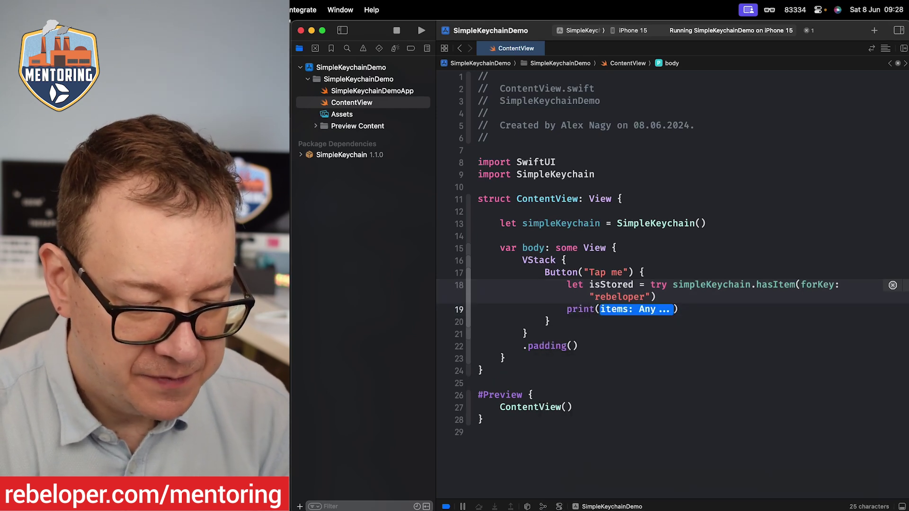
text(isS)
key(Return)
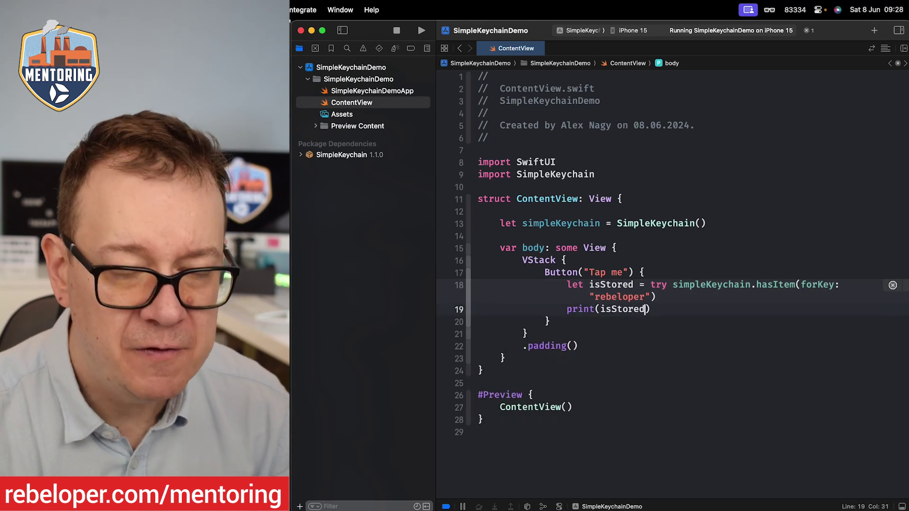
Step: Fix the try call, rerun, and tap the button to print Optional(false)
click(422, 31)
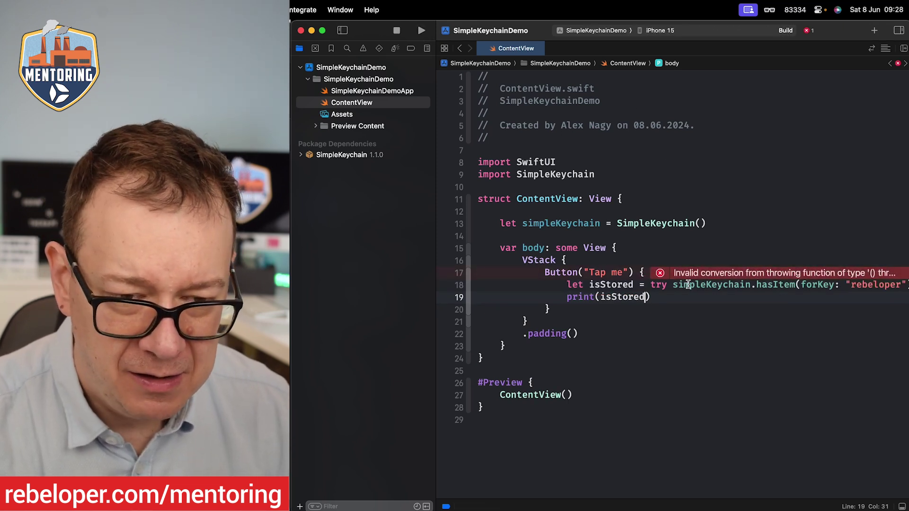
click(666, 285)
text(?)
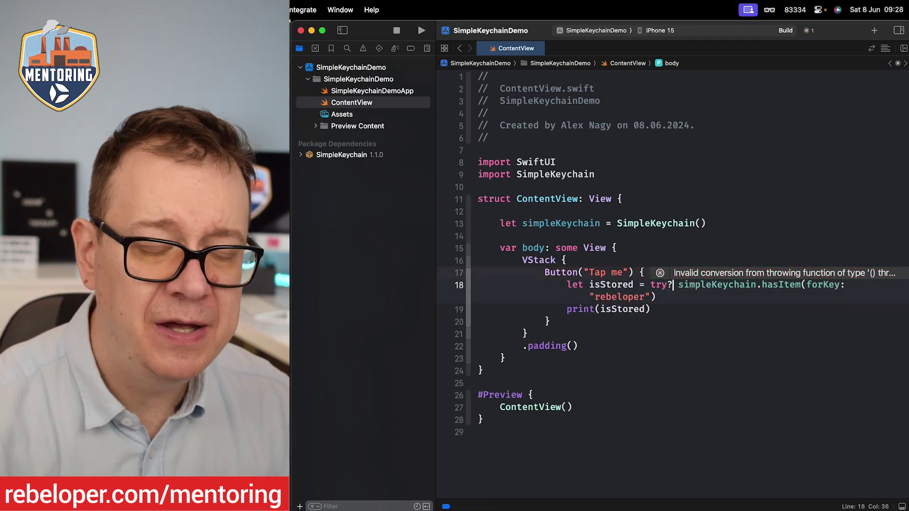
key(super+b)
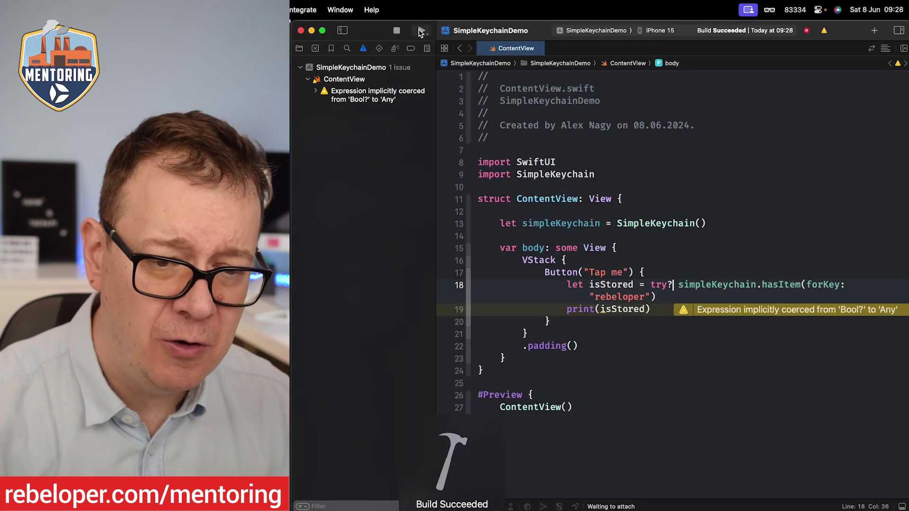
click(421, 32)
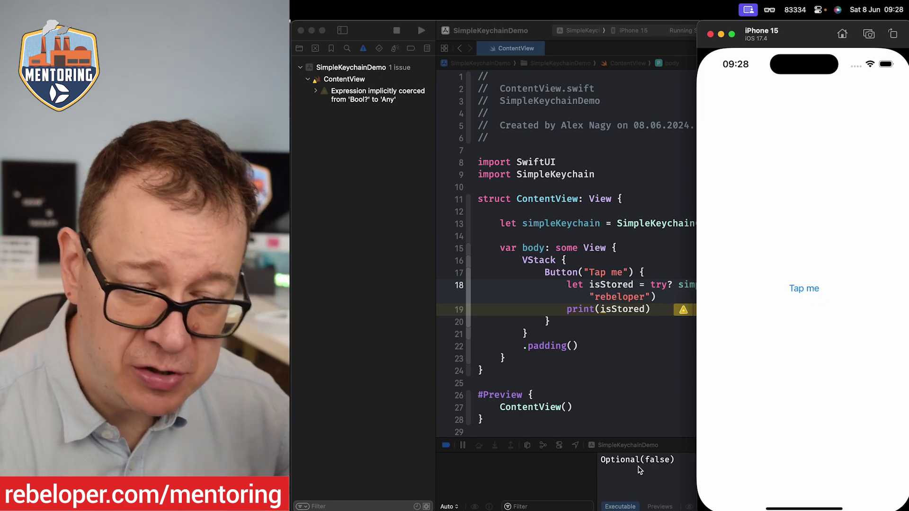
click(654, 312)
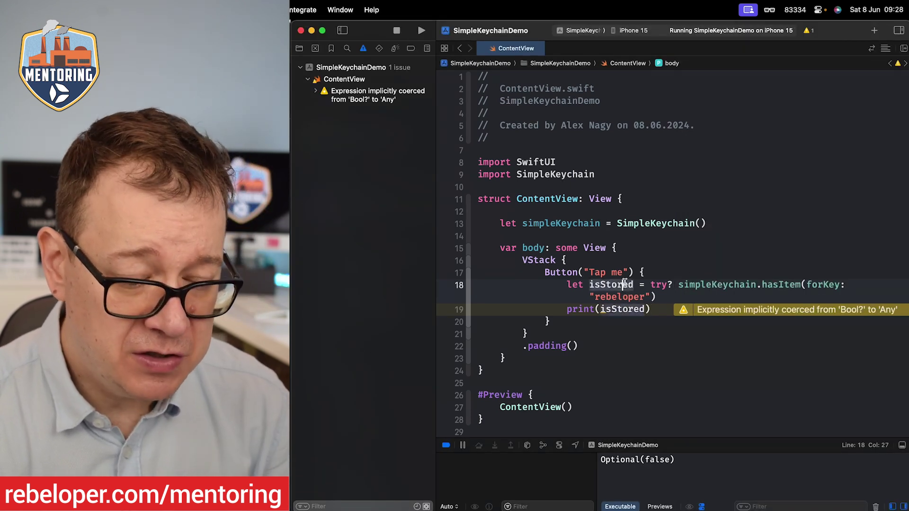
Step: Comment out the check, add try? simpleKeychain.set("abc", forKey: "rebeloper"), and run to save it
key(super+slash)
key(super+slash)
click(646, 273)
key(Return)
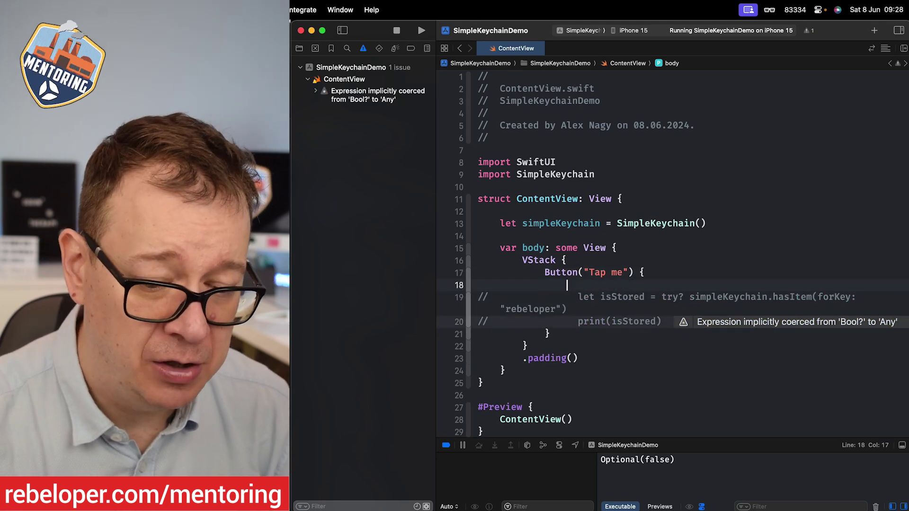
key(super+z)
click(668, 309)
key(Return)
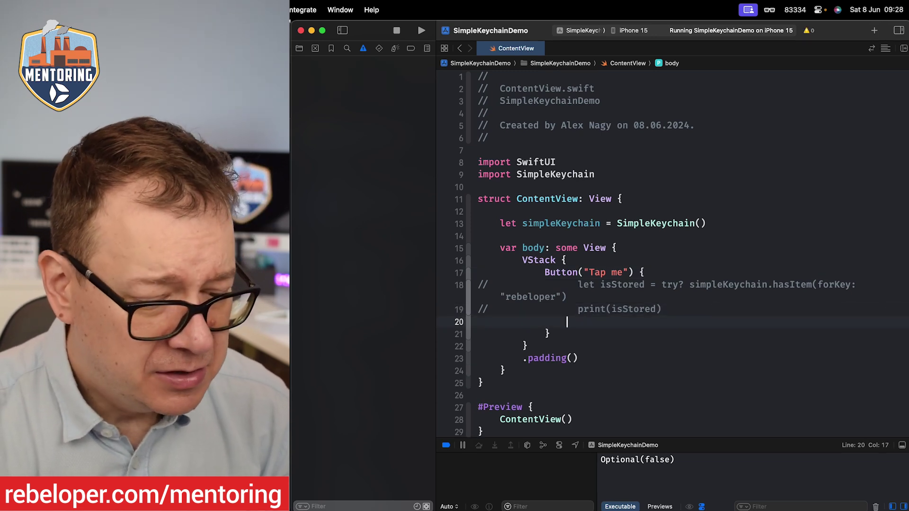
text(try? sim)
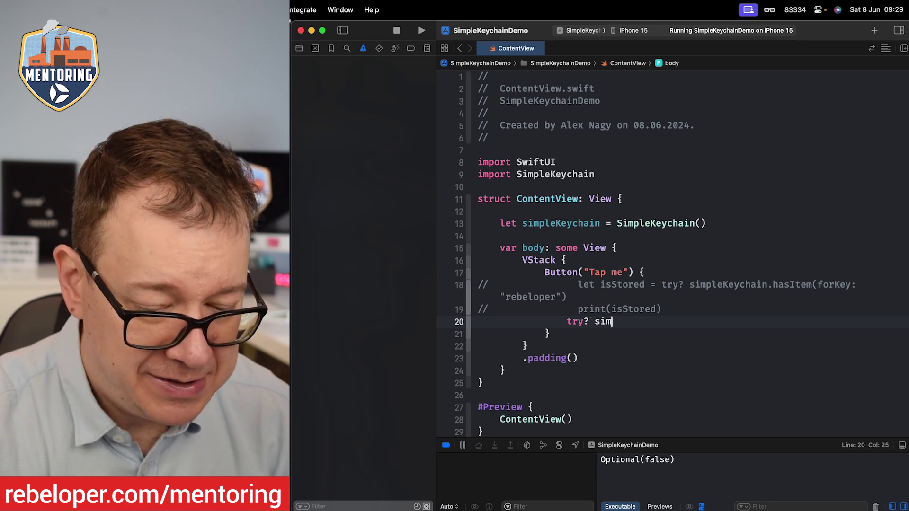
text(pl)
key(Return)
text(.se)
key(Return)
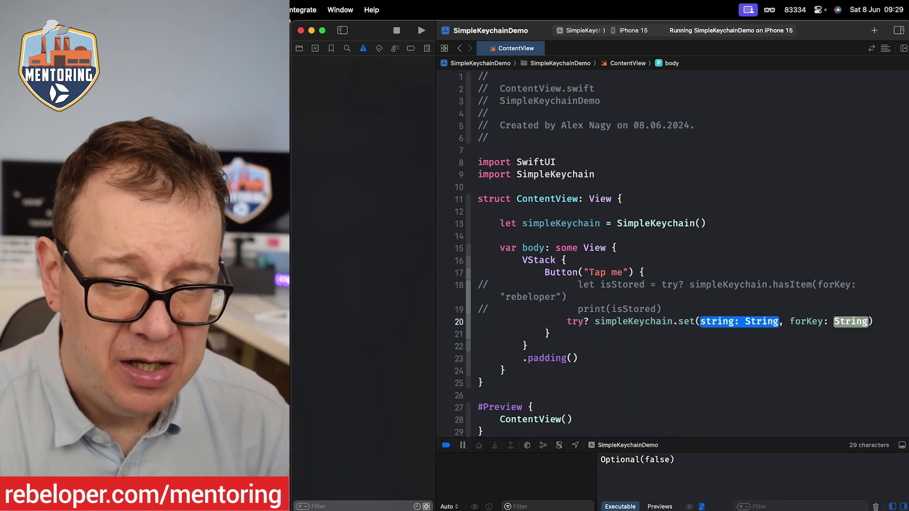
text("ab)
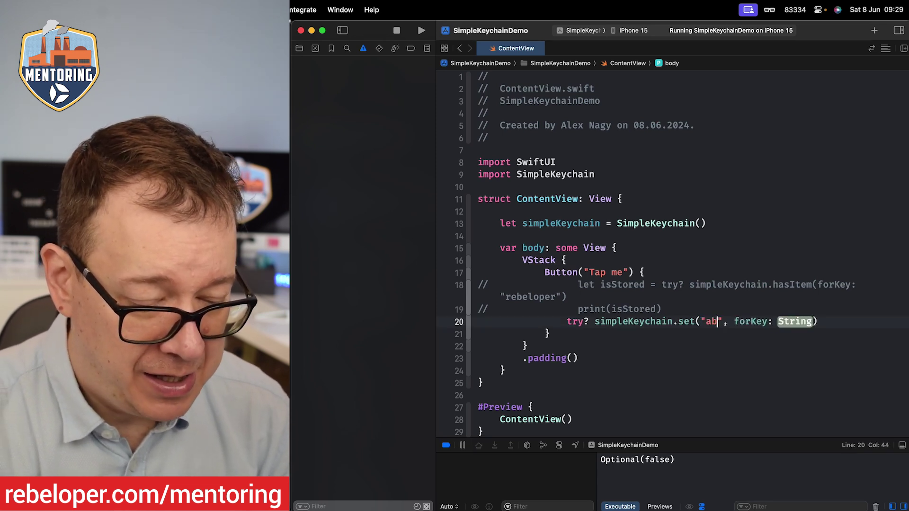
text(c)
key(Tab)
text("rebeloper)
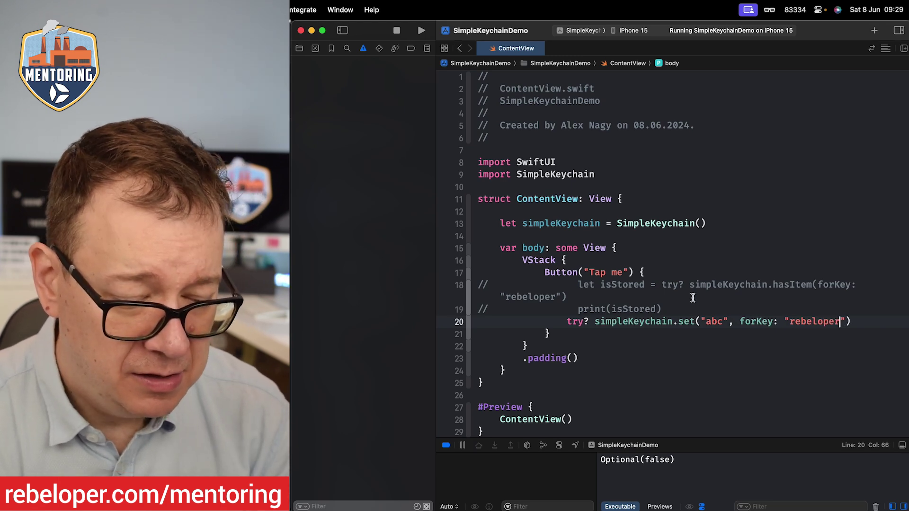
key(super+r)
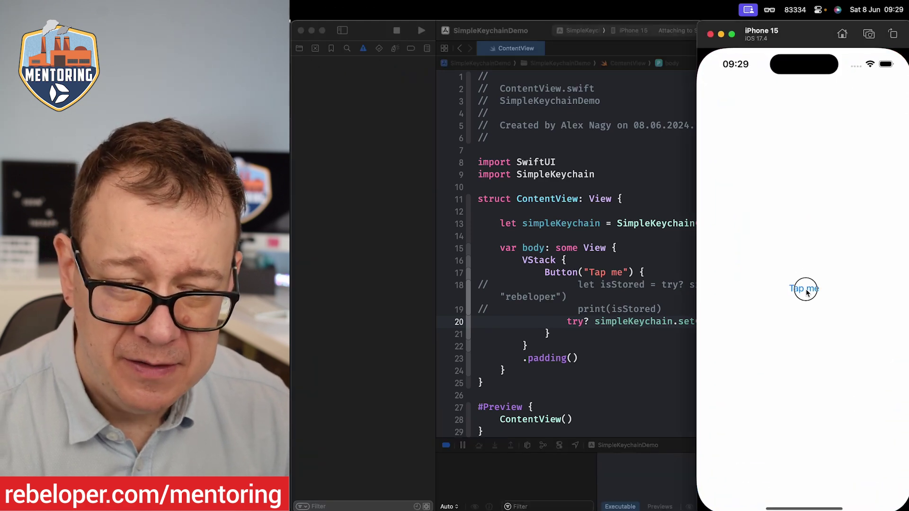
click(678, 321)
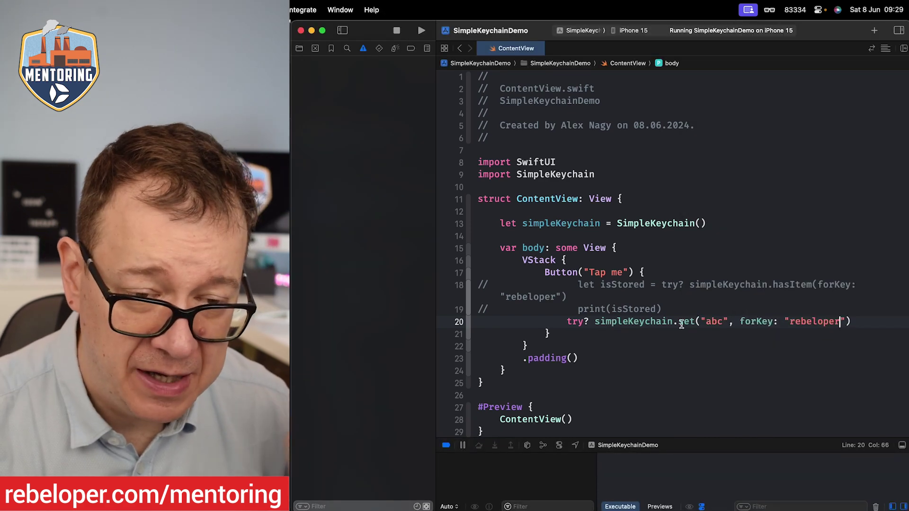
Step: Comment out the set call, restore the hasItem check, and rerun to print Optional(true)
key(super+slash)
drag(627, 285, 627, 309)
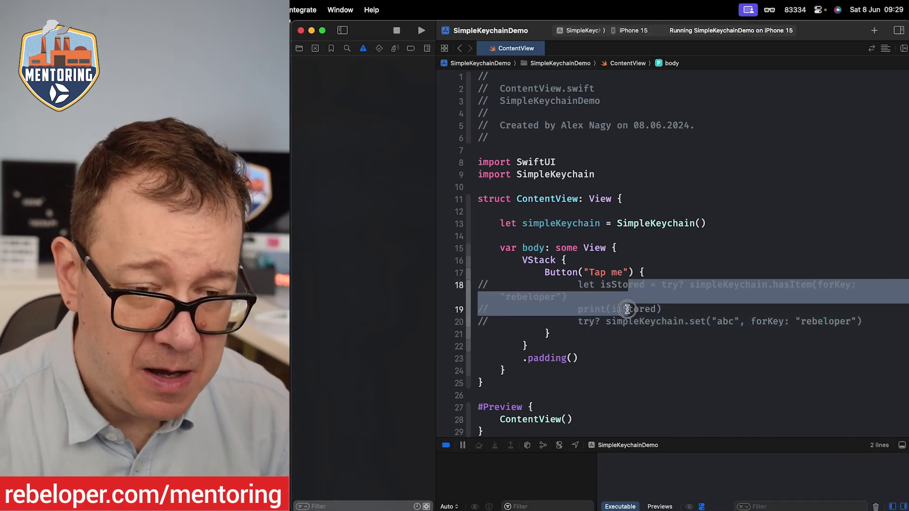
key(super+slash)
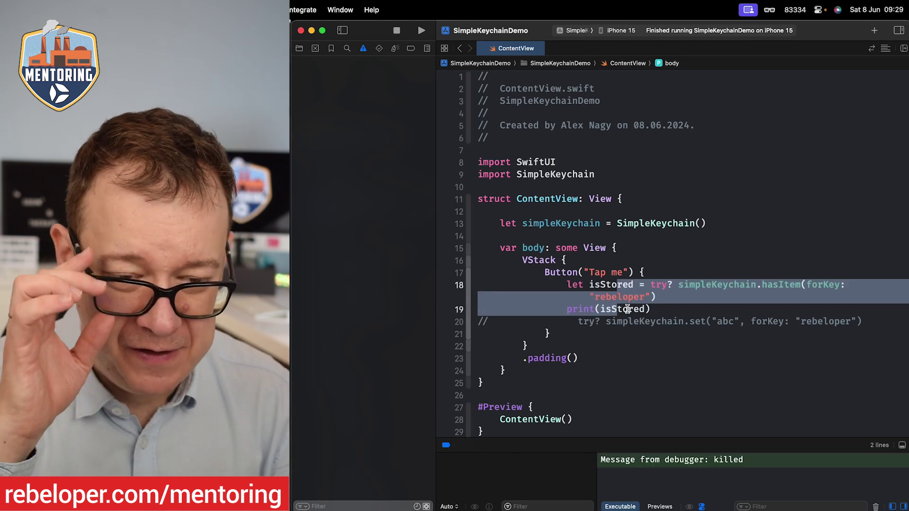
key(super+r)
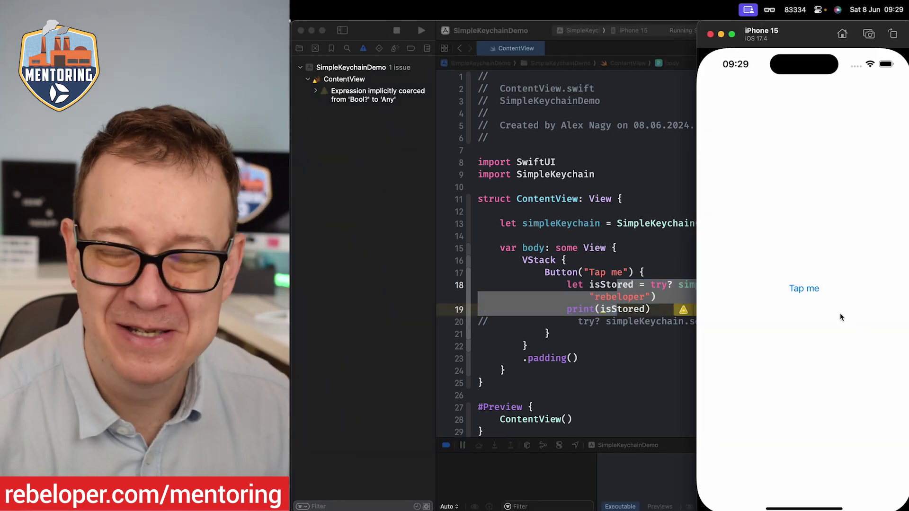
click(804, 288)
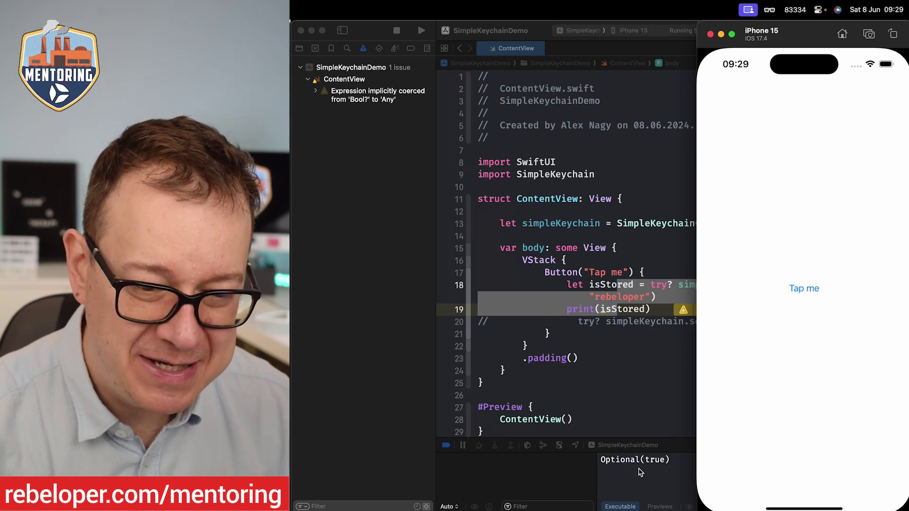
click(649, 306)
double_click(694, 322)
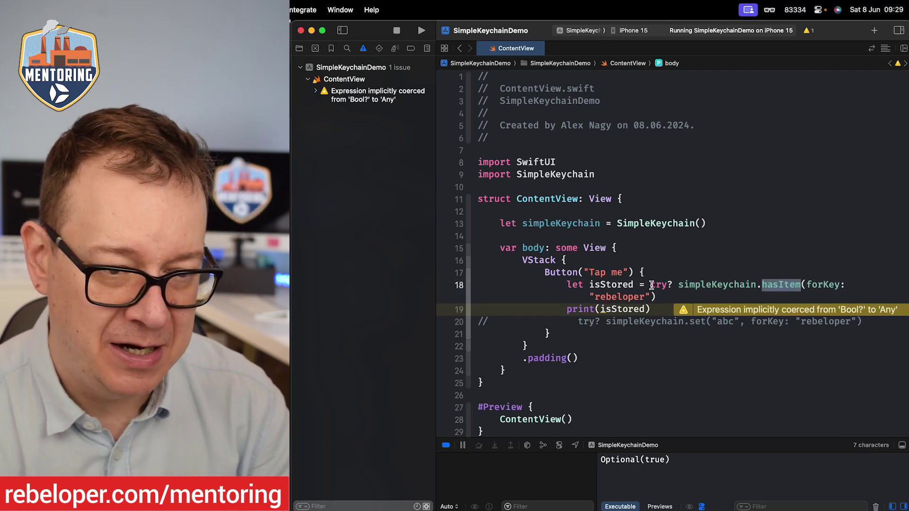
Step: Add let string = try? simpleKeychain.string(forKey: "rebeloper") followed by print(string)
click(863, 322)
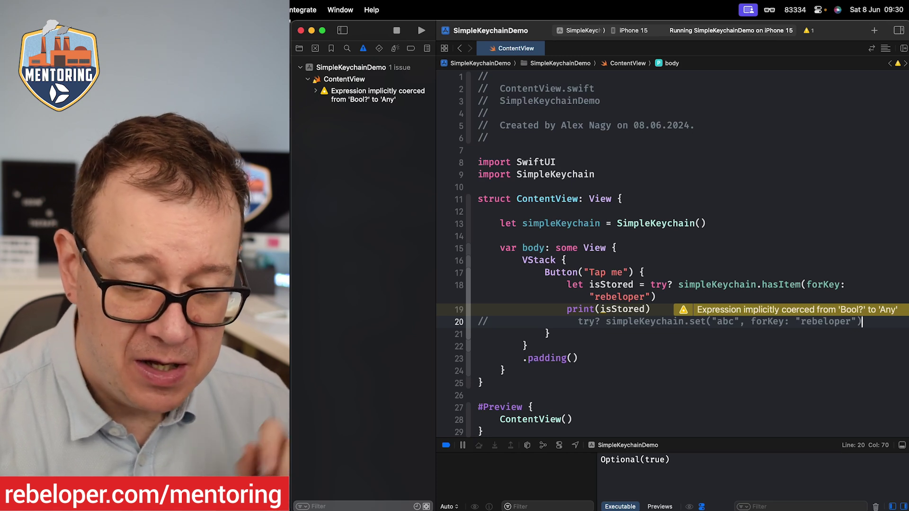
key(Return)
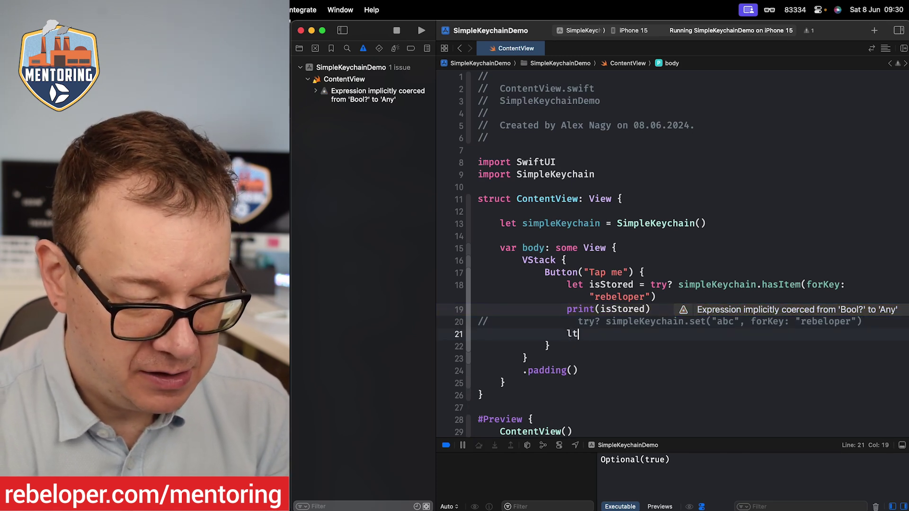
text(et s)
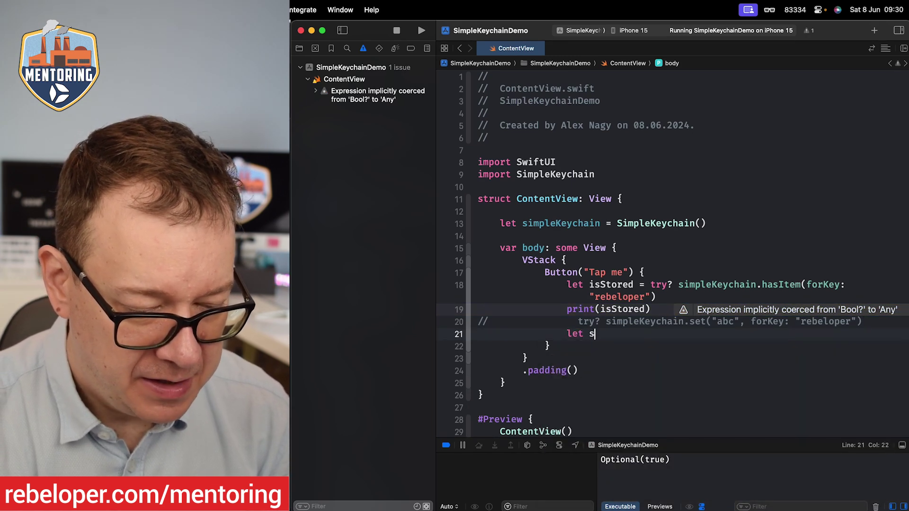
text(tring = tr)
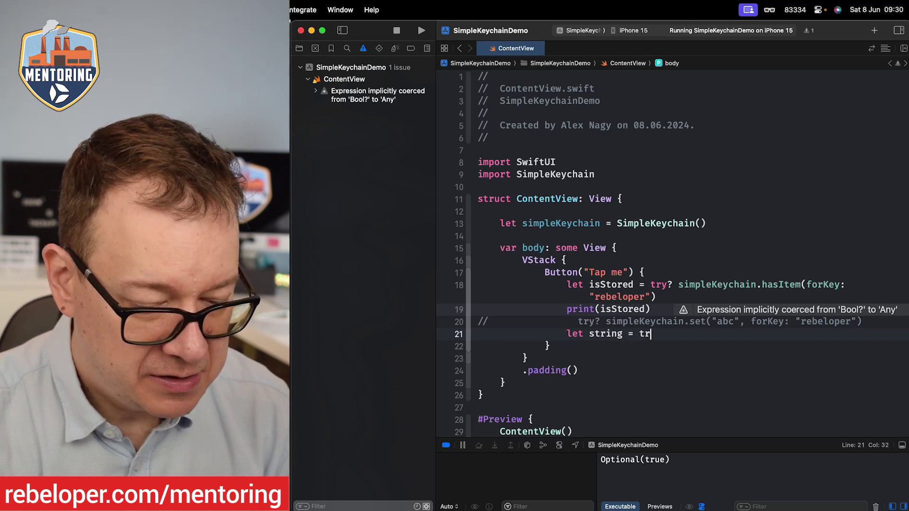
text(y? s)
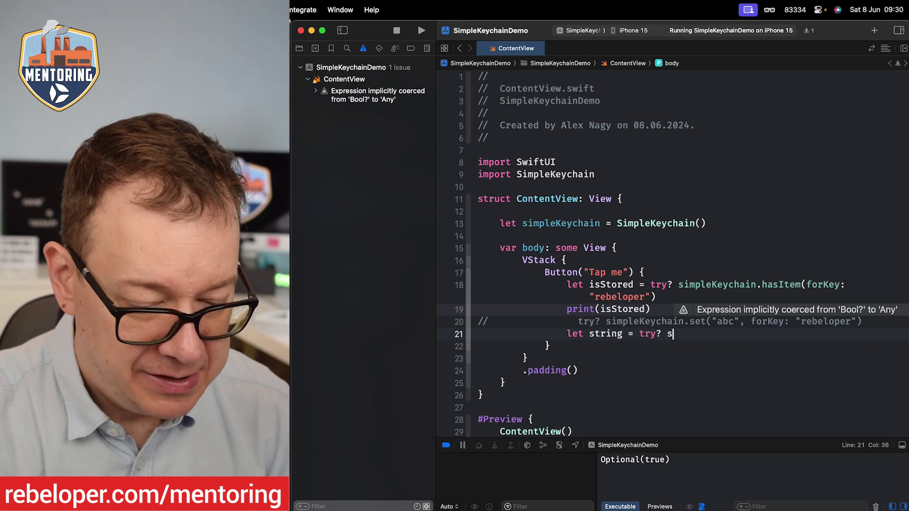
text(imp)
key(Tab)
text(.str)
key(Tab)
text("re)
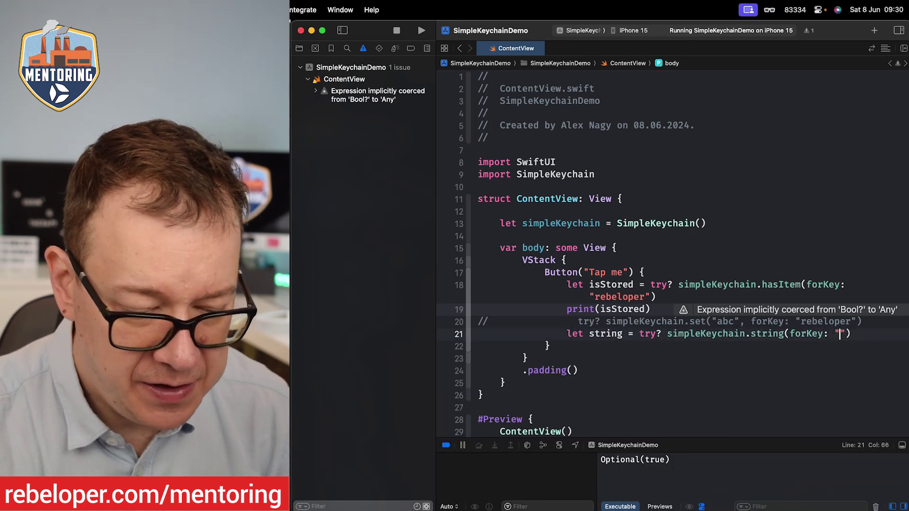
text(beloper)
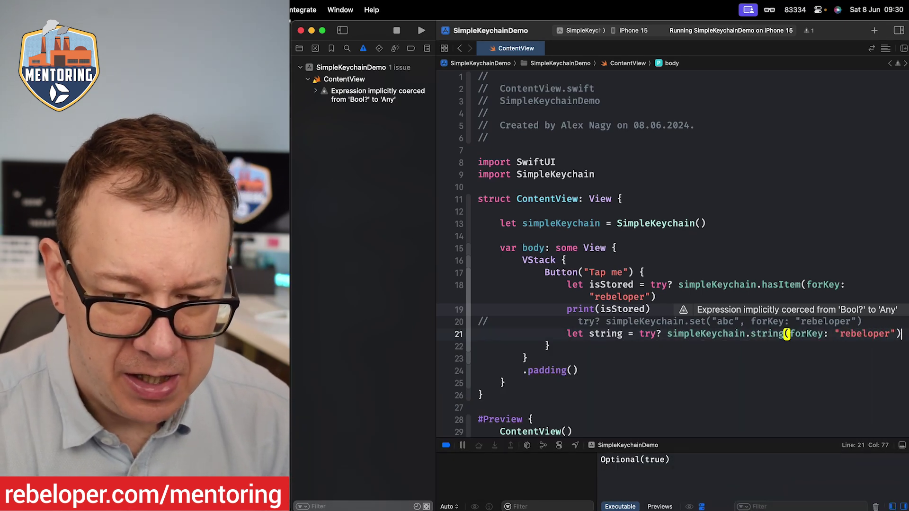
key(Return)
text(in)
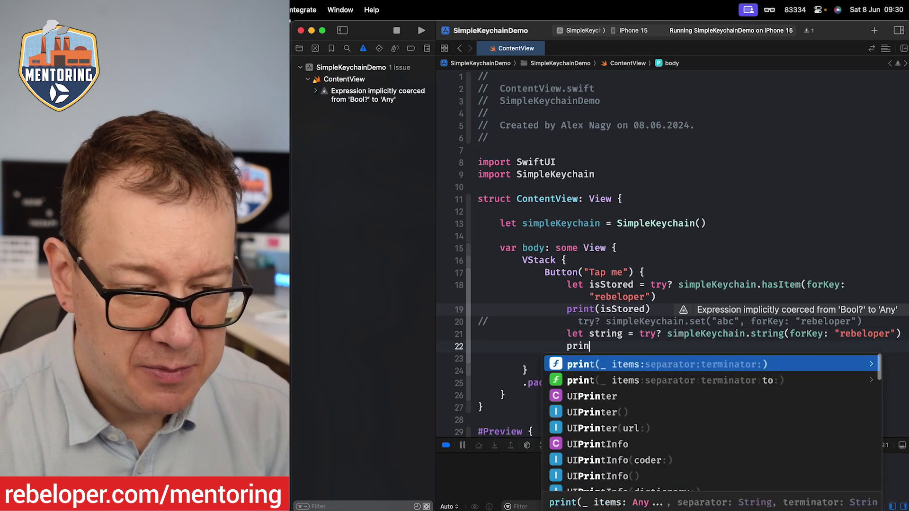
key(Tab)
text(str)
key(Tab)
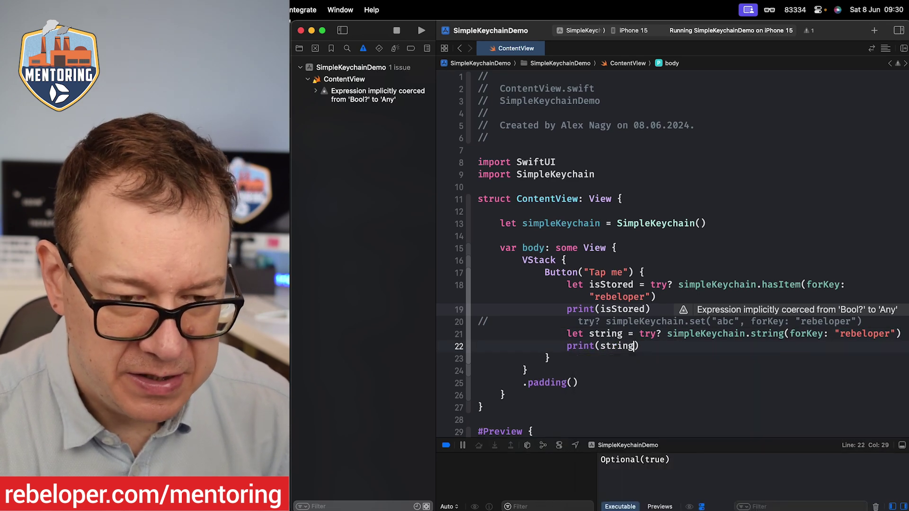
Step: Comment out the hasItem lines, rerun, and tap Tap me to print Optional("abc")
drag(632, 285, 632, 310)
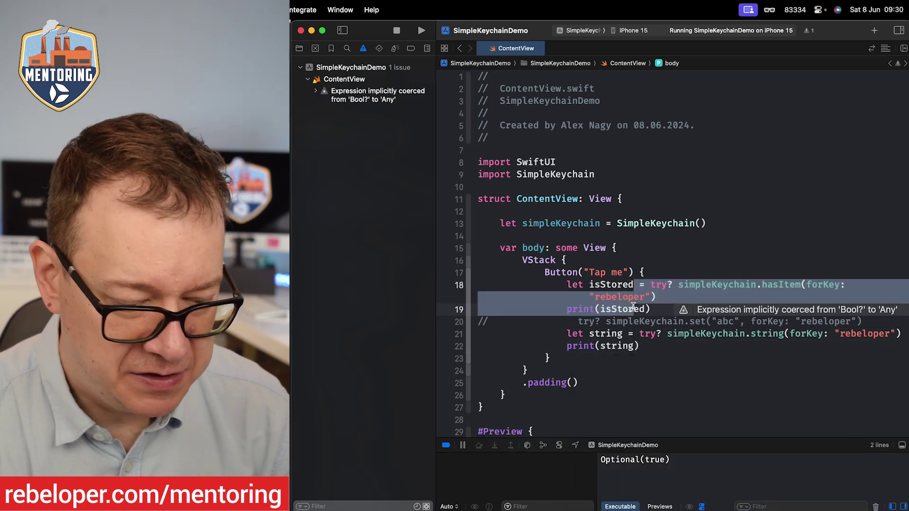
key(super+slash)
key(super+r)
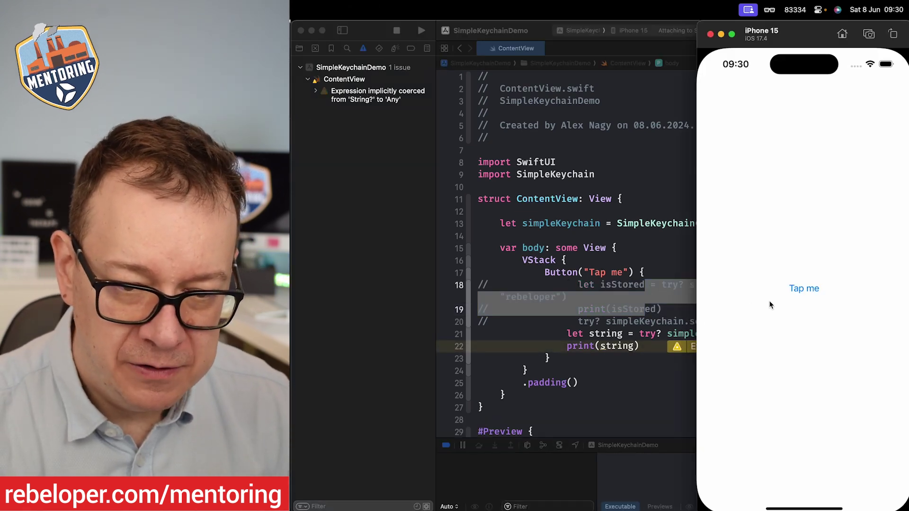
click(805, 289)
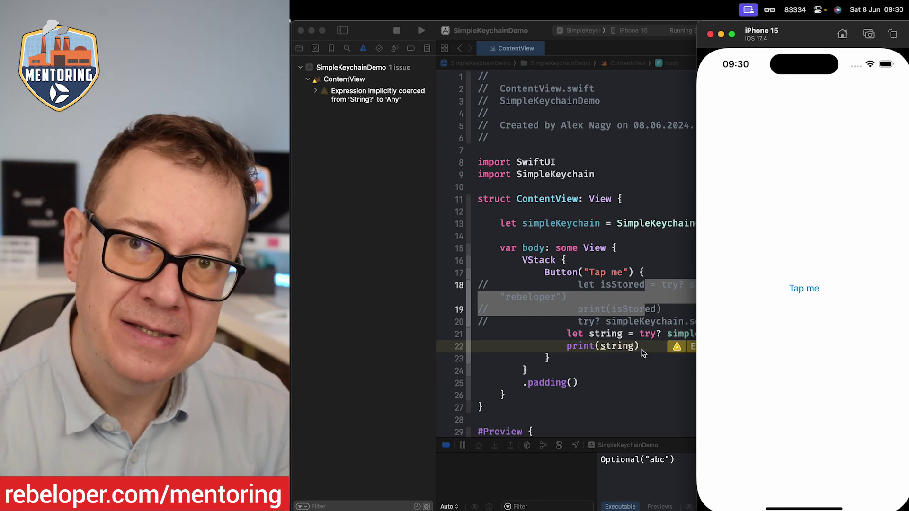
click(647, 345)
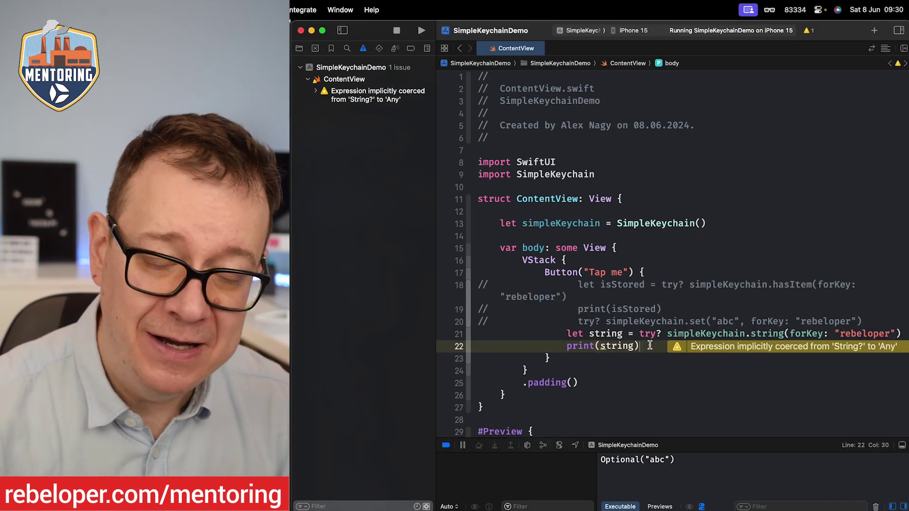
Step: Comment out the string-read lines and add a try? simpleKeychain.keys() lookup
drag(600, 333, 600, 345)
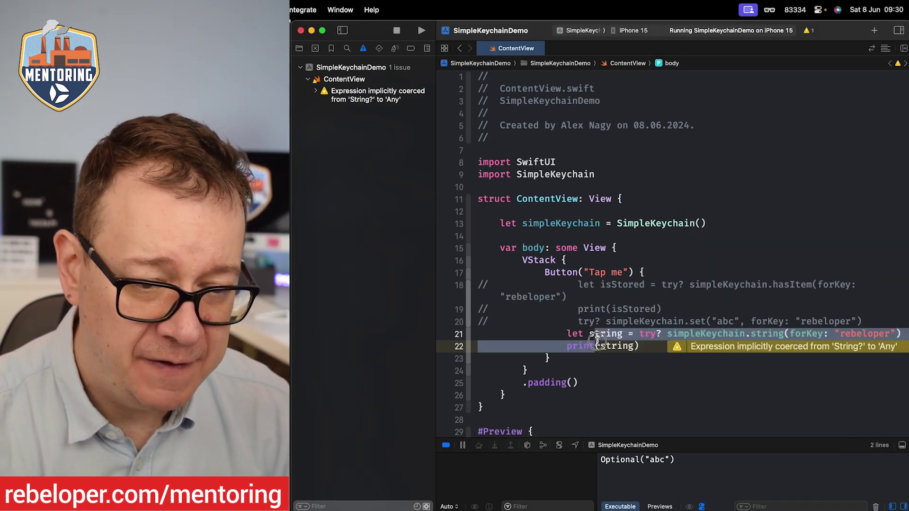
key(super+slash)
key(super+Right)
key(Return)
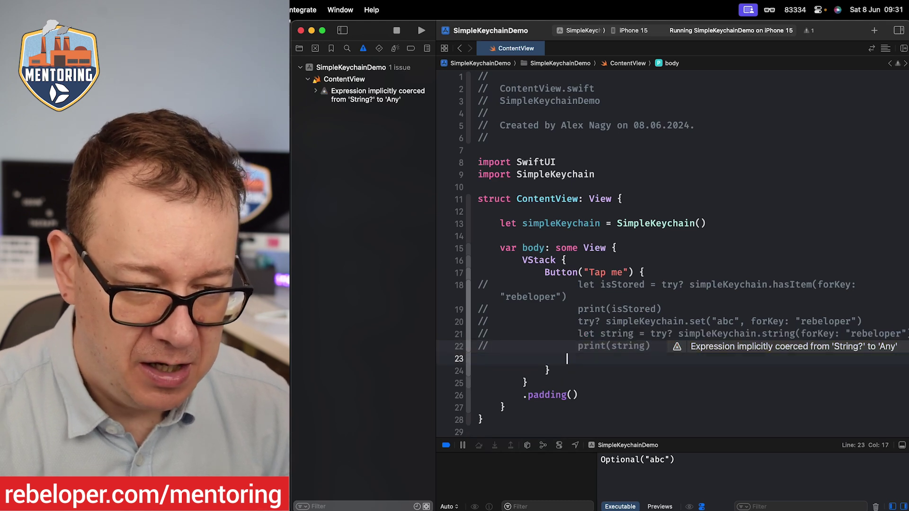
scroll(646, 247, down, 5)
text(let )
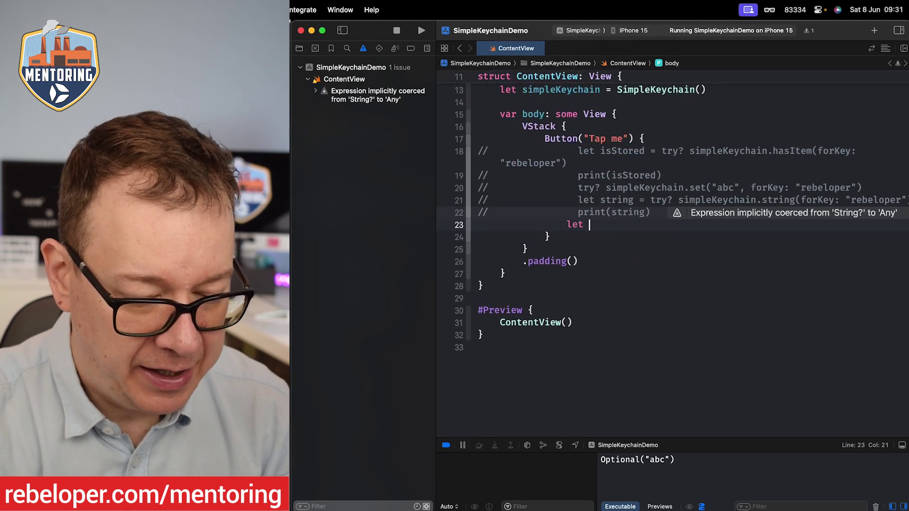
text(keys = )
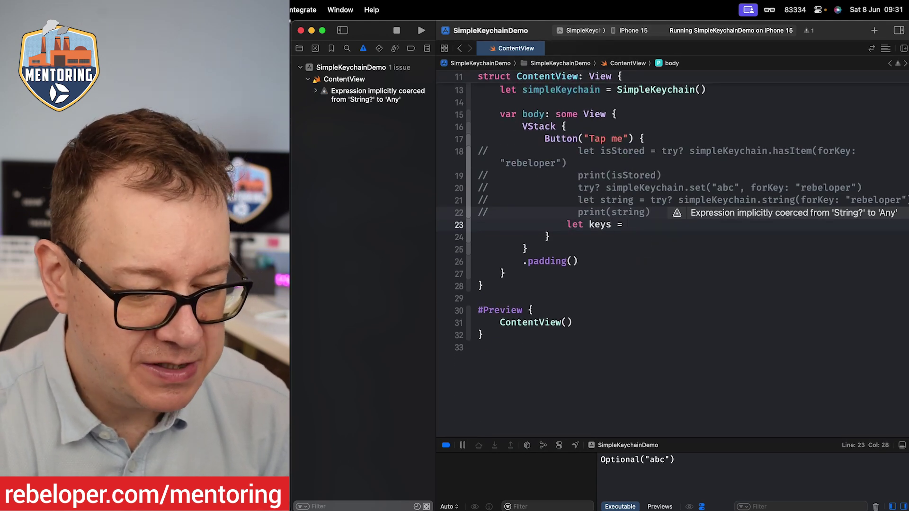
text(try? simple)
key(Tab)
text(.)
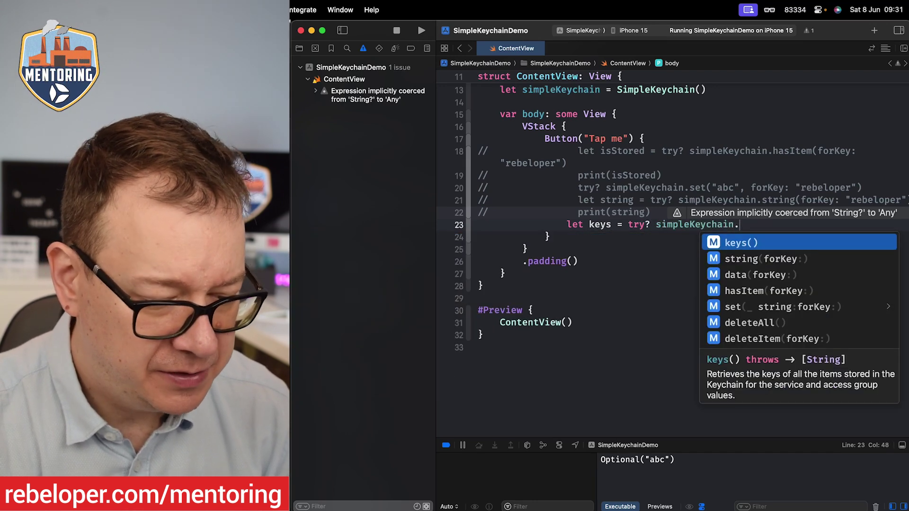
text(k)
key(Tab)
key(super+r)
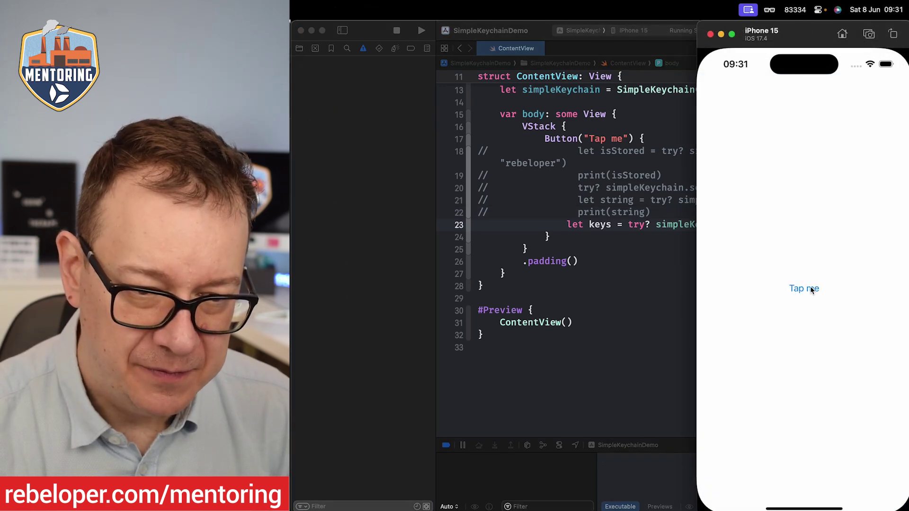
click(655, 225)
Step: Add print(keys), rerun and tap, and find the rebeloper key in the console
key(Return)
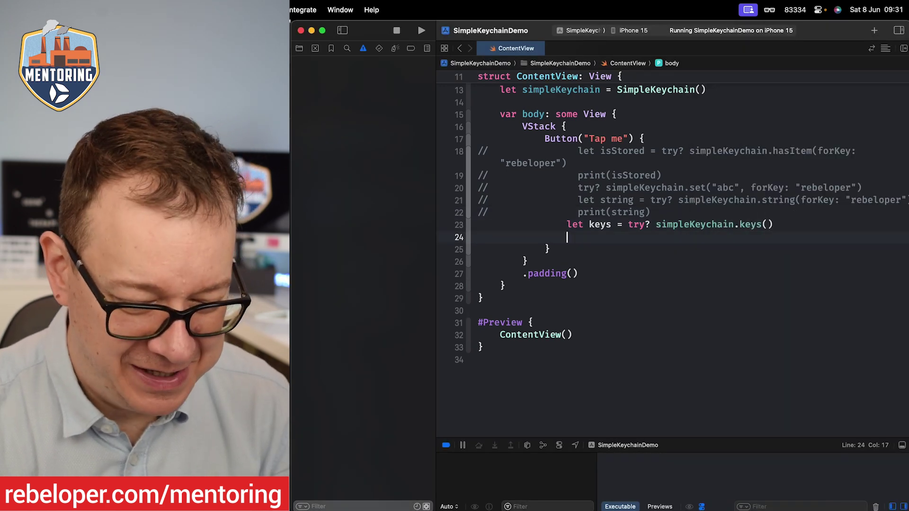
text(pri)
key(Return)
text(PrimitiveButtonStyleConfiguration)
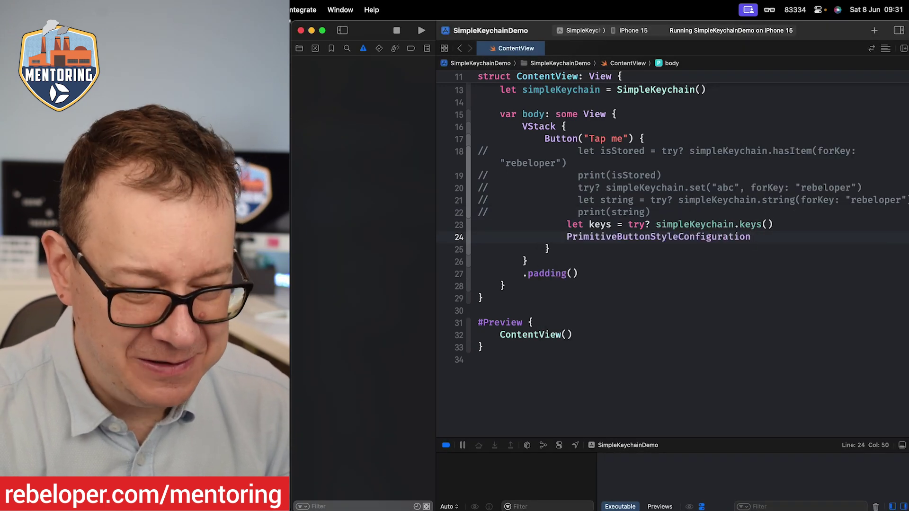
key(super+z)
text(print)
key(Return)
text(keys)
key(super+r)
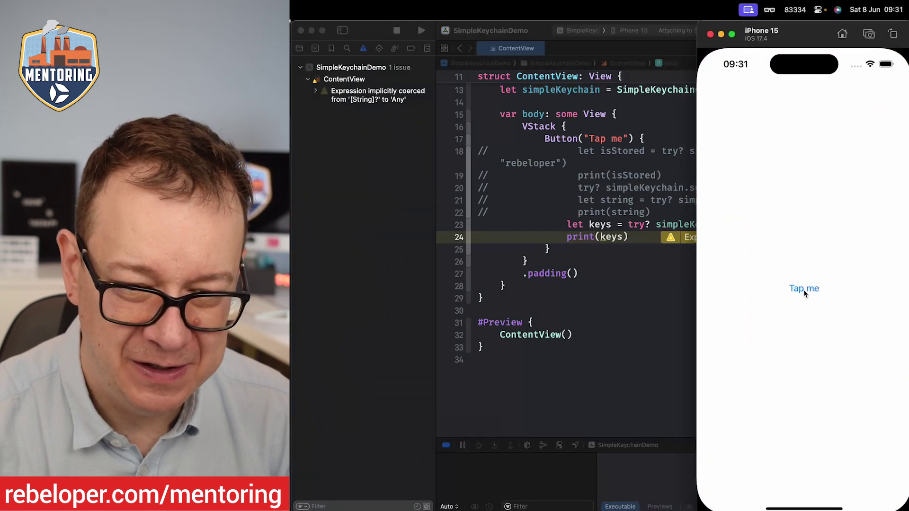
click(805, 290)
click(661, 465)
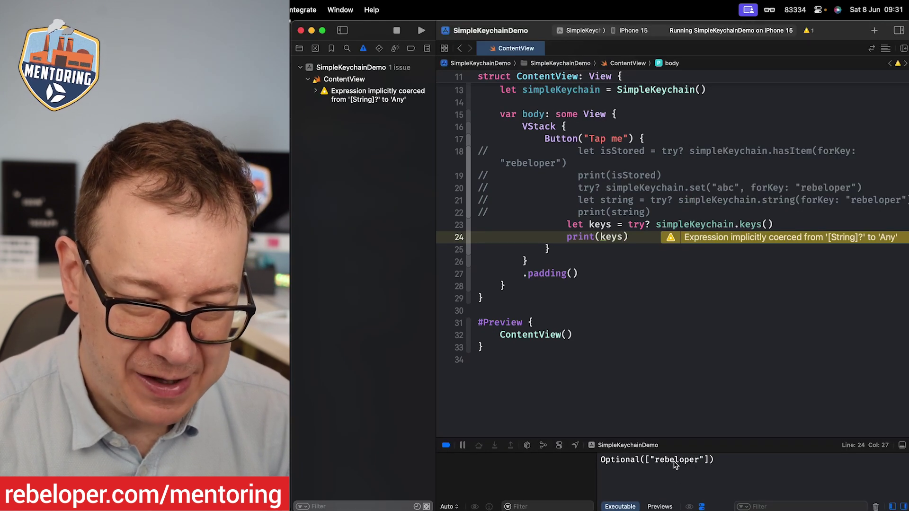
double_click(677, 463)
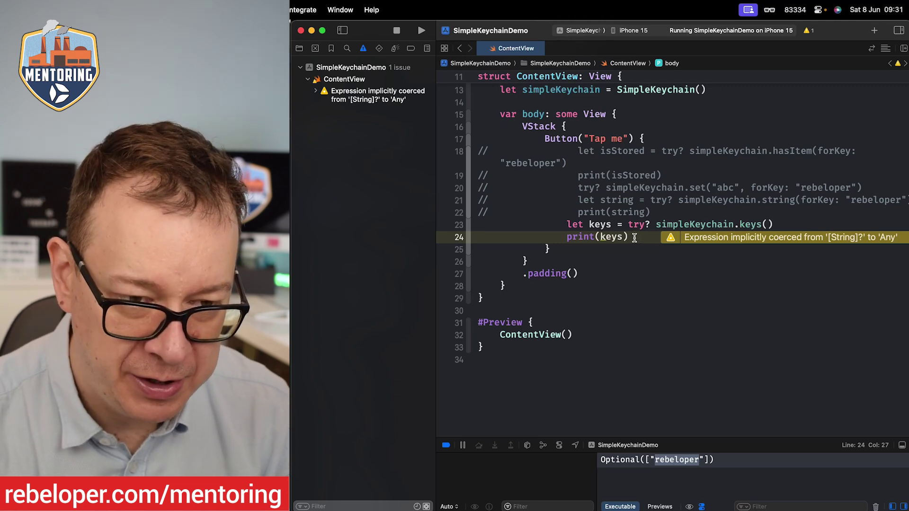
Step: Comment out the keys lines, add deleteItem(forKey: "rebeloper"), then run and tap to delete
click(637, 237)
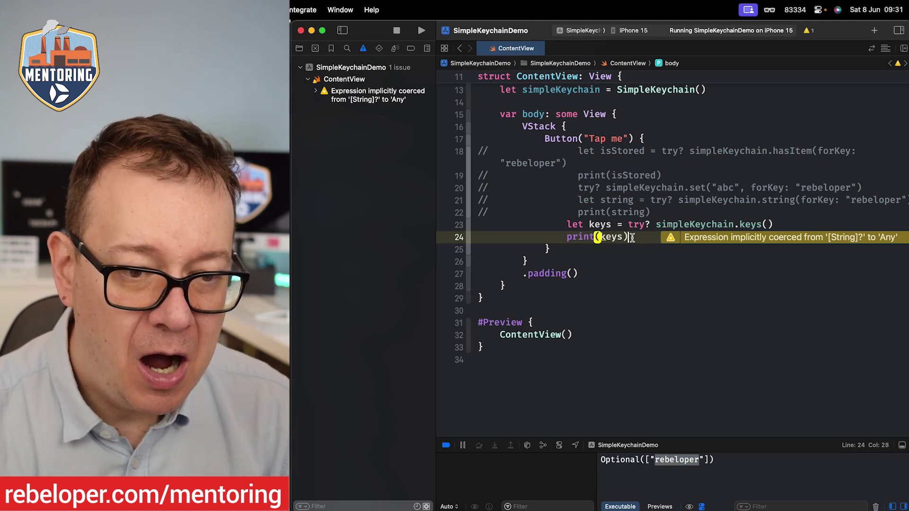
drag(628, 225, 630, 237)
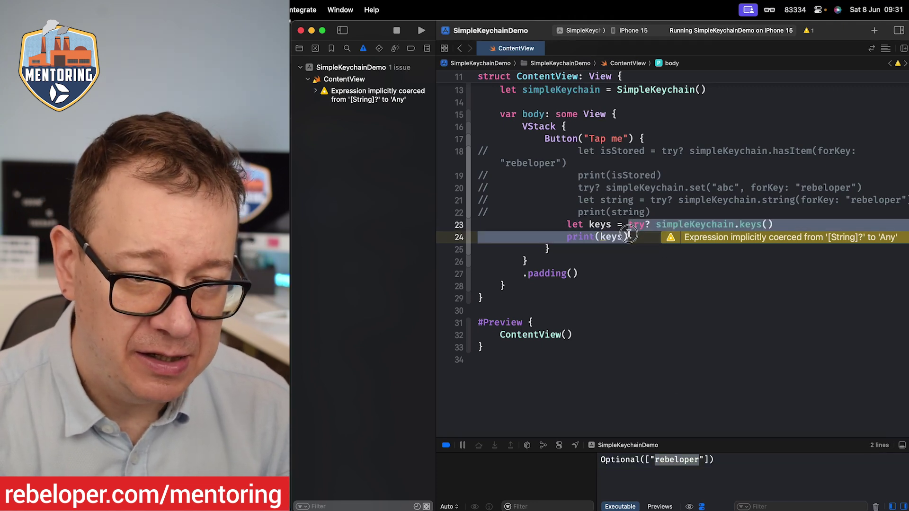
key(super+slash)
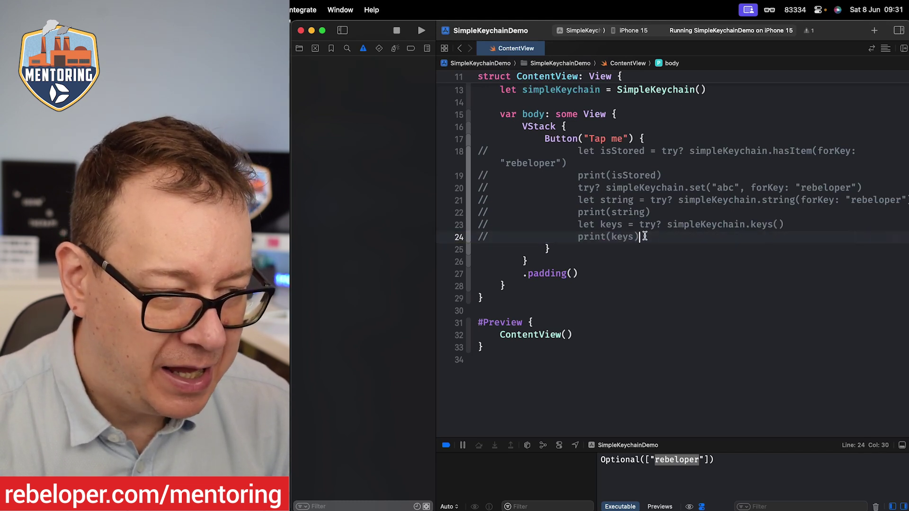
key(Return)
text(tr)
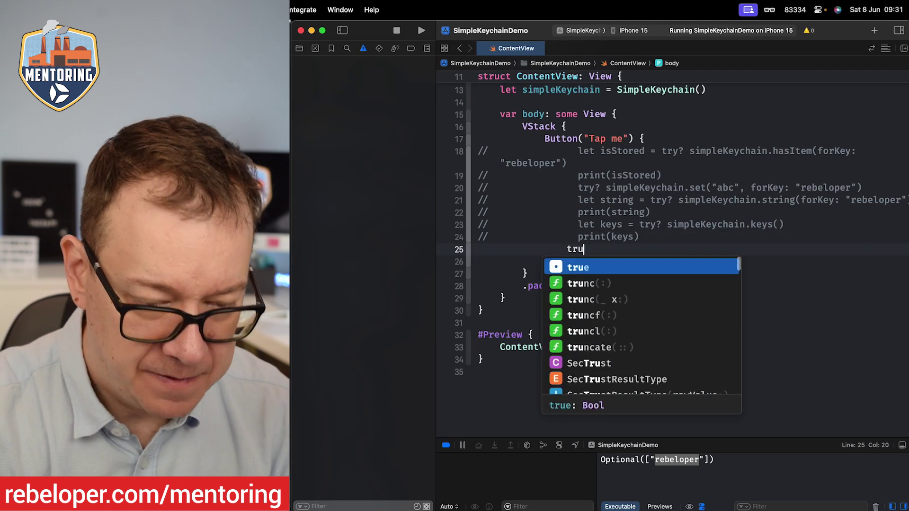
text(y? s)
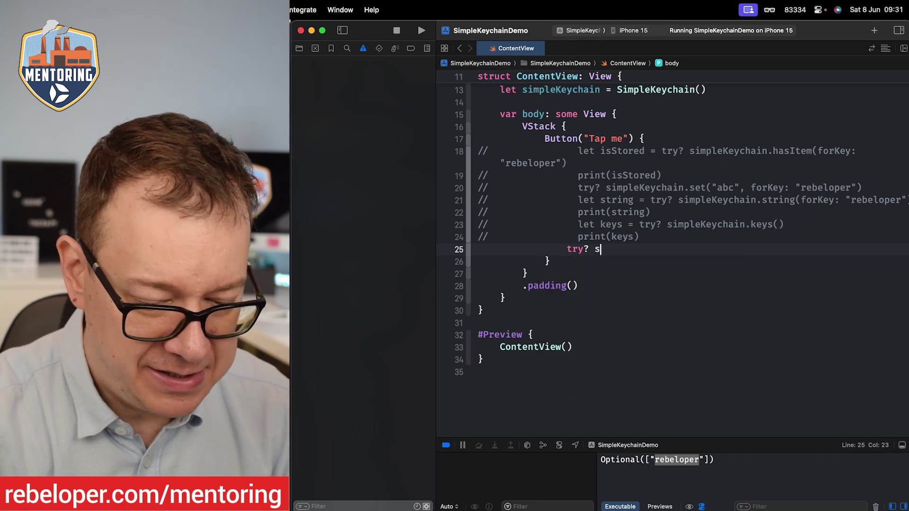
text(im)
key(Return)
text(.)
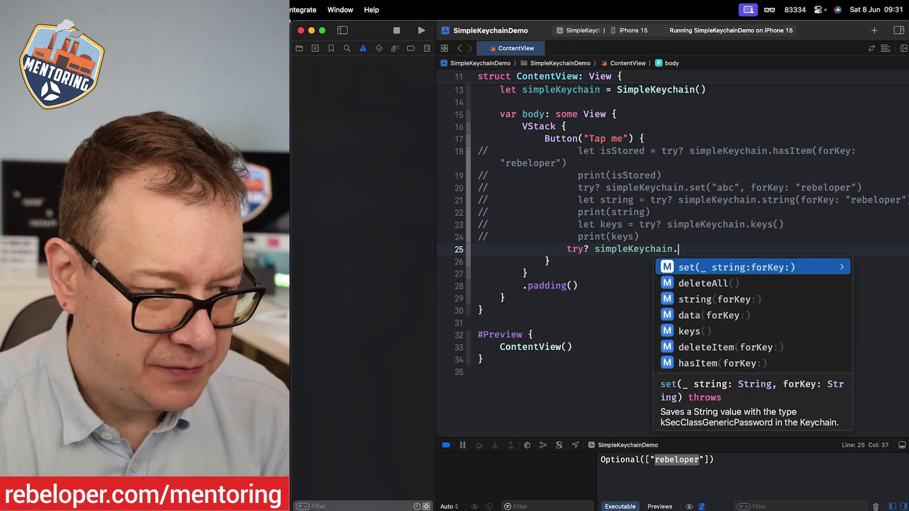
text(del)
key(Down)
key(Return)
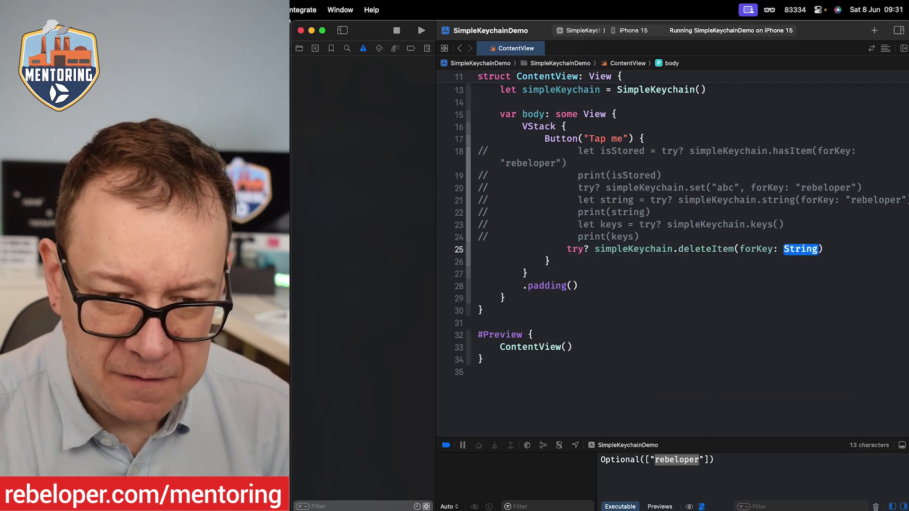
text("rebelop)
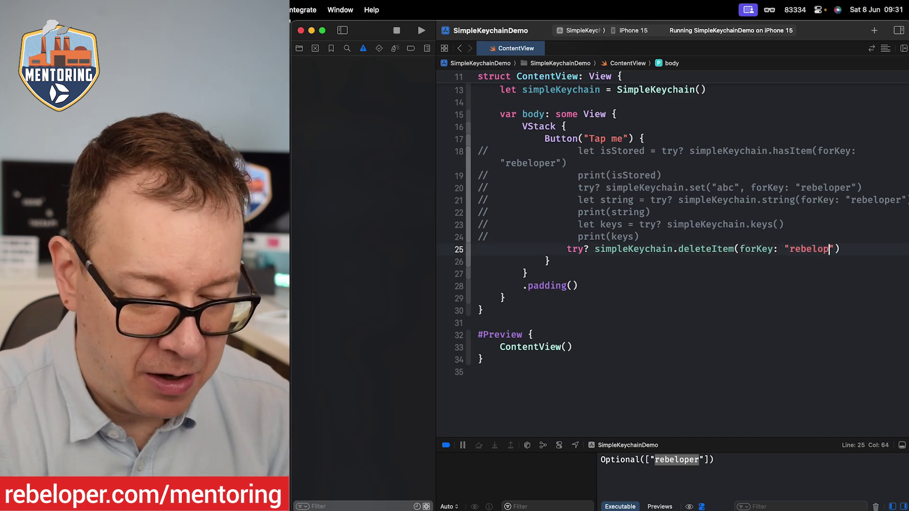
text(er)
key(super+r)
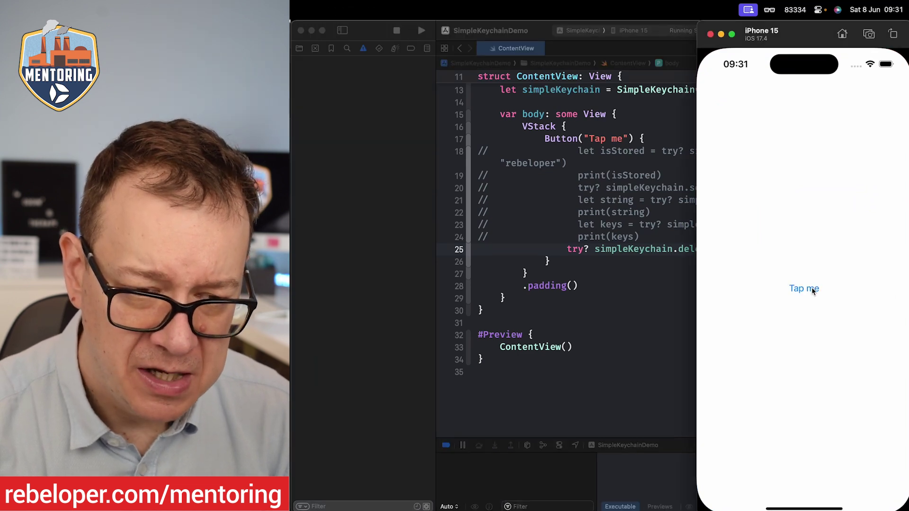
click(812, 288)
Step: Uncomment the keys lines, comment out deleteItem, and rerun to print Optional([])
key(super+Tab)
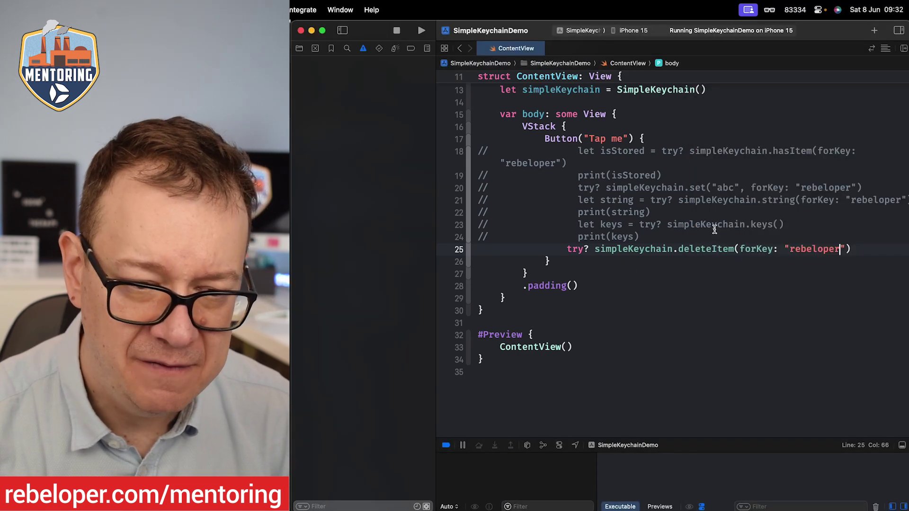
drag(661, 224, 660, 236)
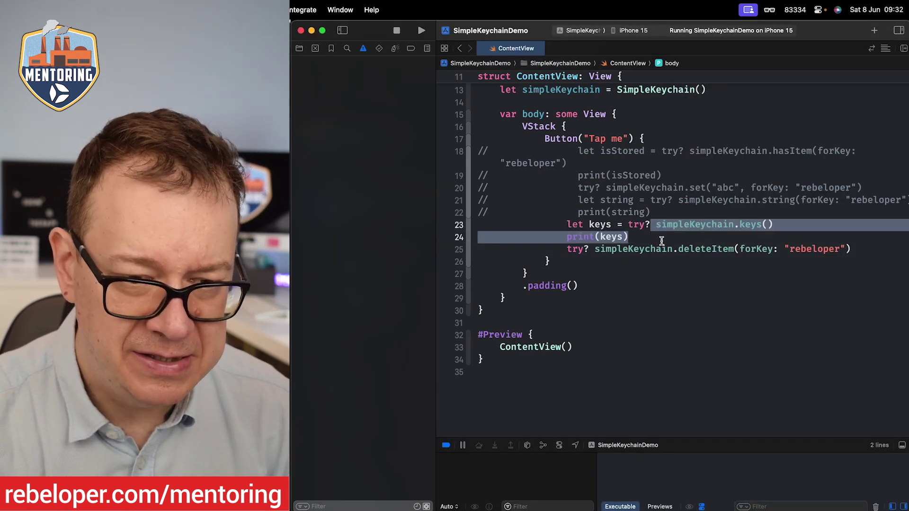
key(super+slash)
click(657, 249)
key(super+slash)
key(super+r)
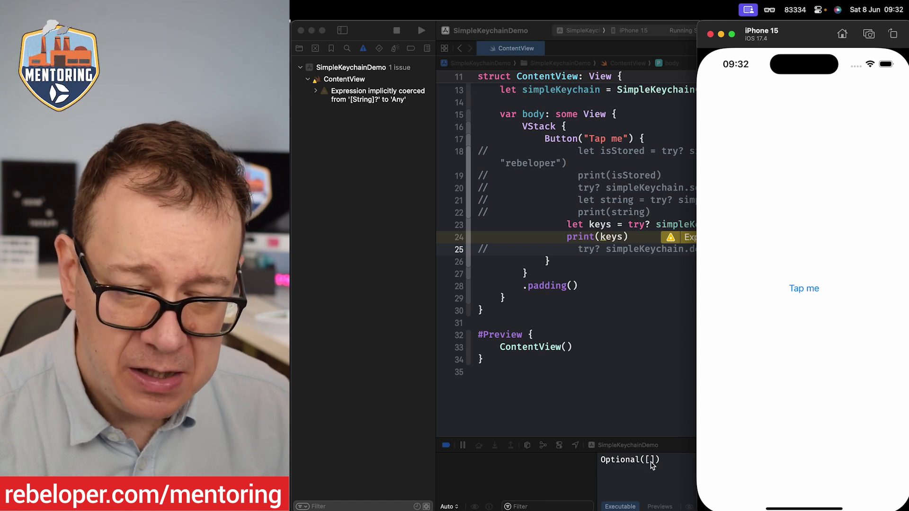
click(652, 464)
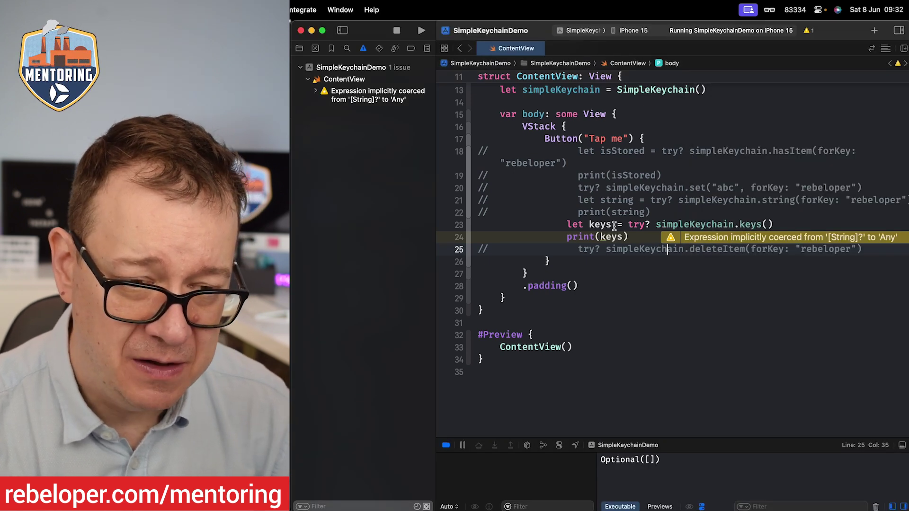
drag(614, 224, 614, 237)
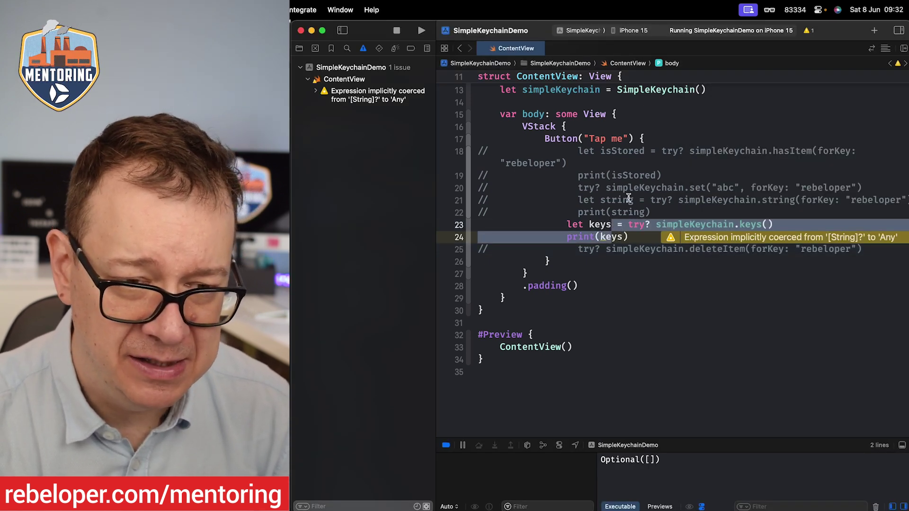
Step: Re-enable the set call saving "abc" under rebeloper, disable the keys lines, and run the save
drag(619, 199, 619, 212)
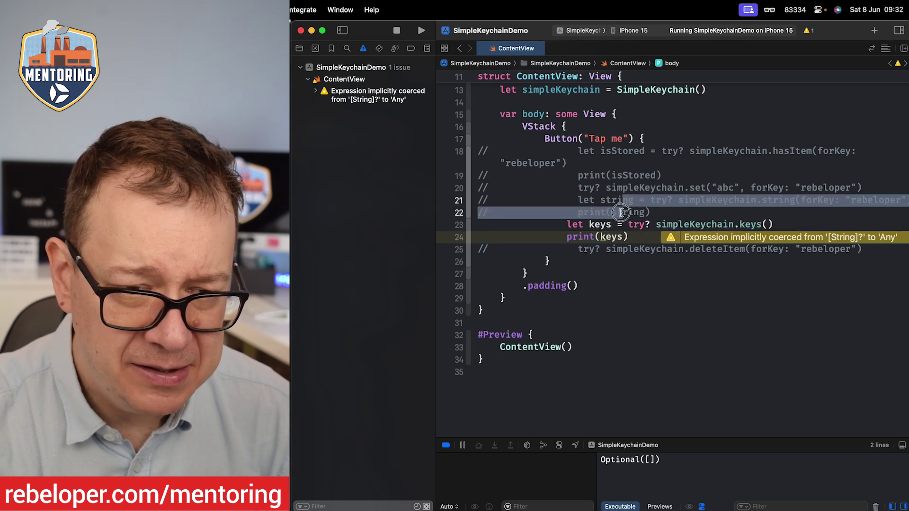
click(625, 188)
key(super+slash)
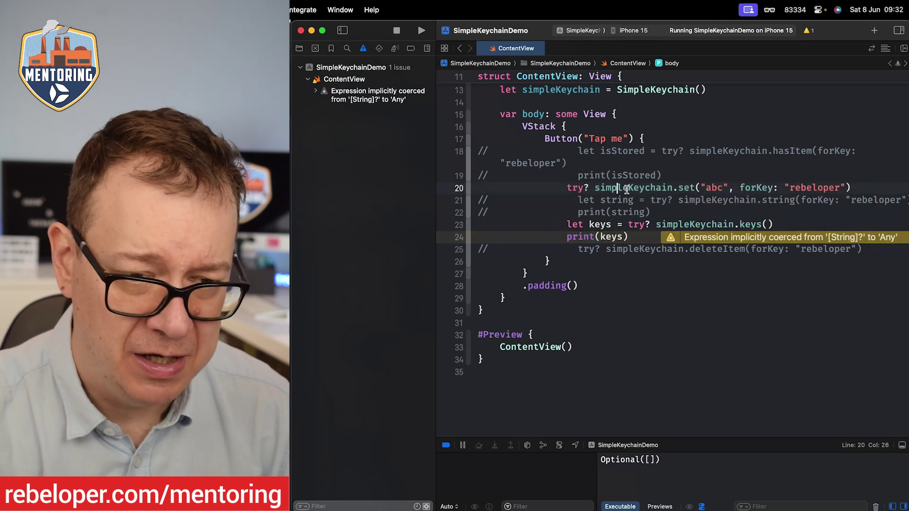
drag(610, 212, 610, 236)
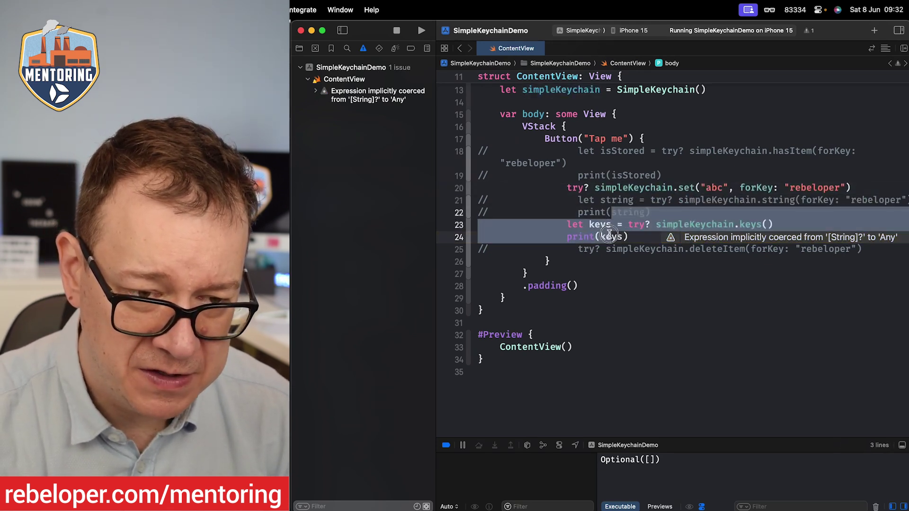
click(610, 236)
key(super+slash)
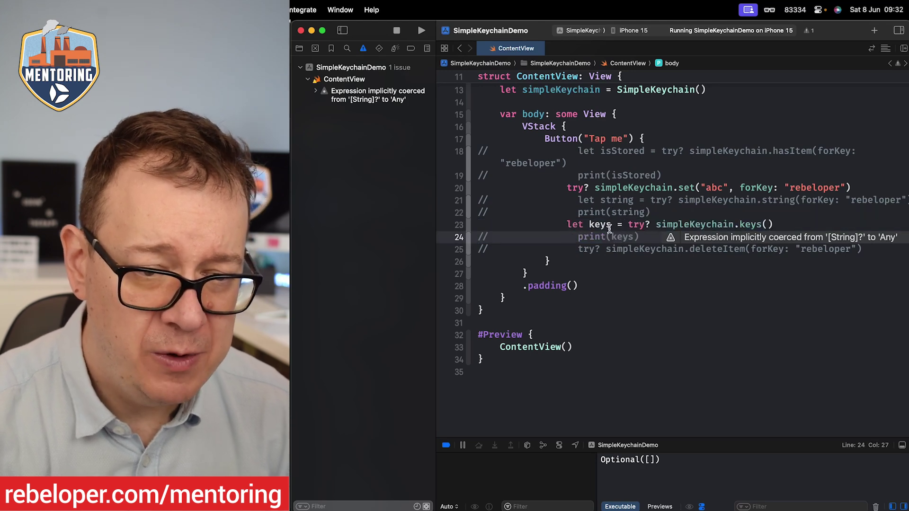
key(super+slash)
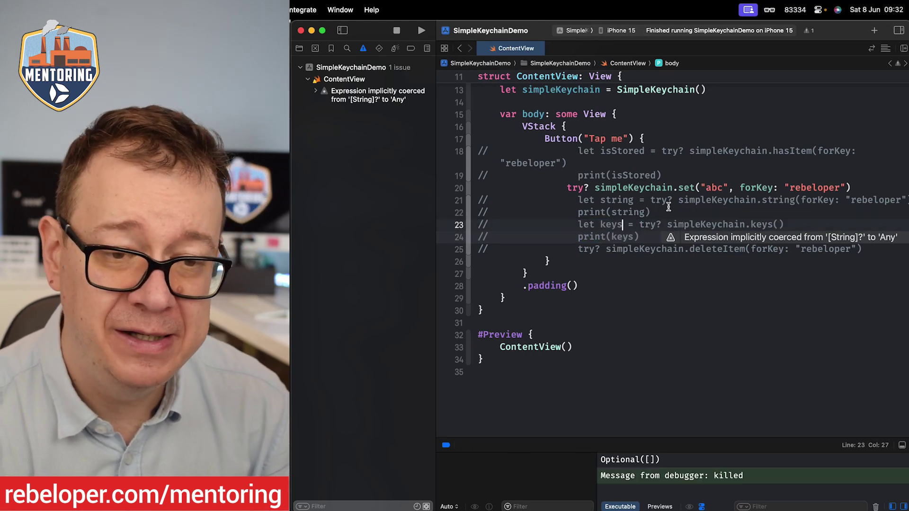
key(super+r)
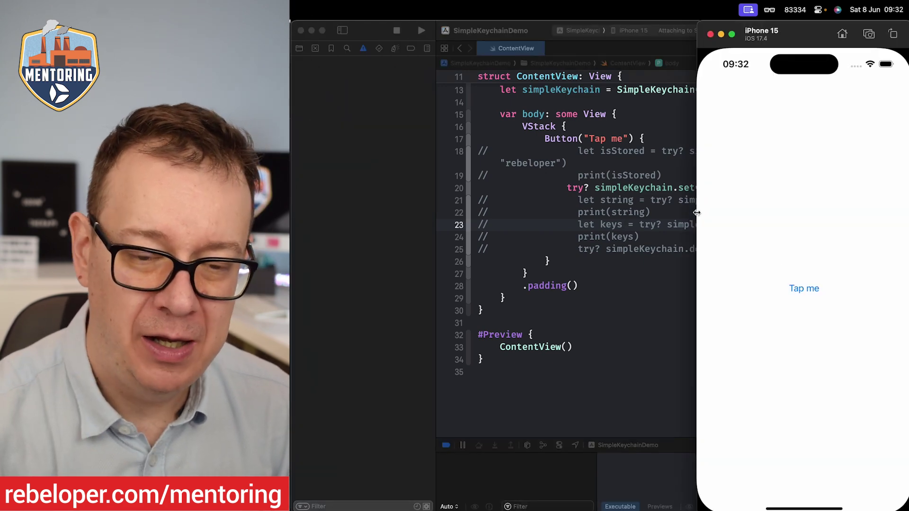
click(805, 289)
key(super+Tab)
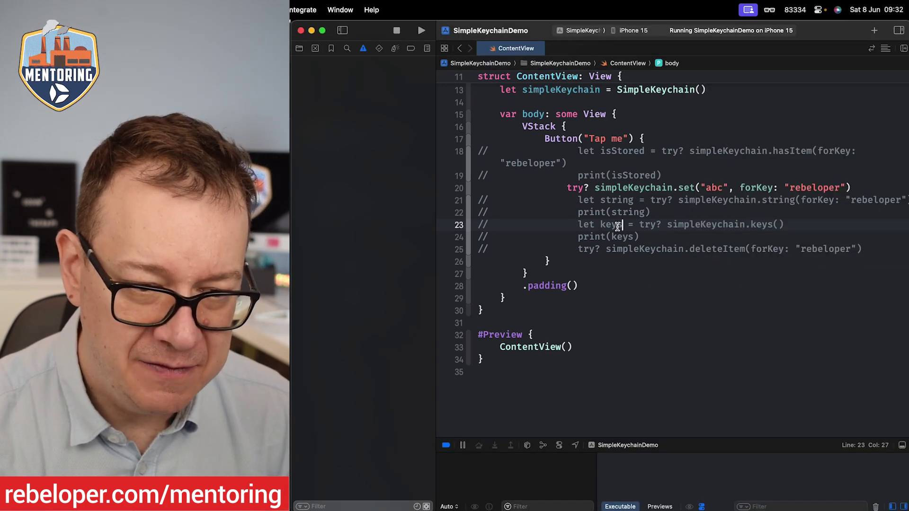
Step: Swap to the keys listing, rerun to print Optional(["rebeloper"]), then comment those lines out
drag(616, 226, 620, 237)
key(super+slash)
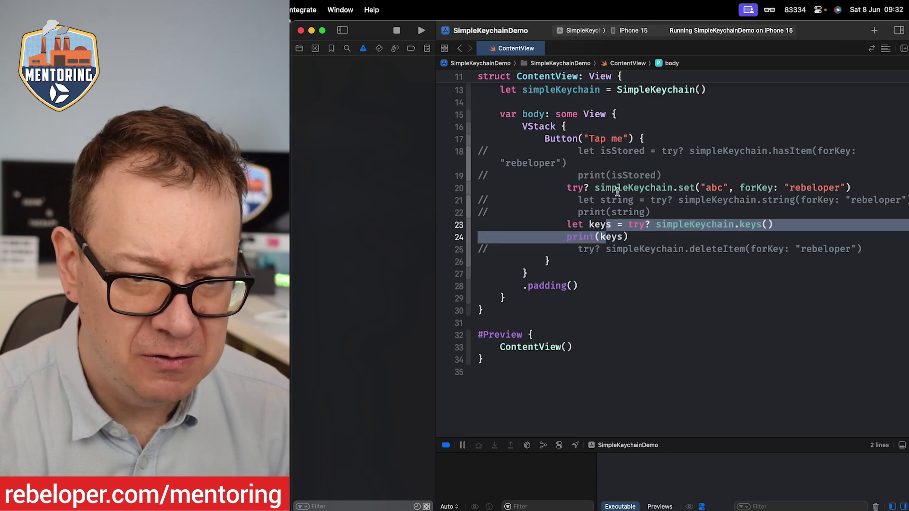
click(616, 187)
key(super+slash)
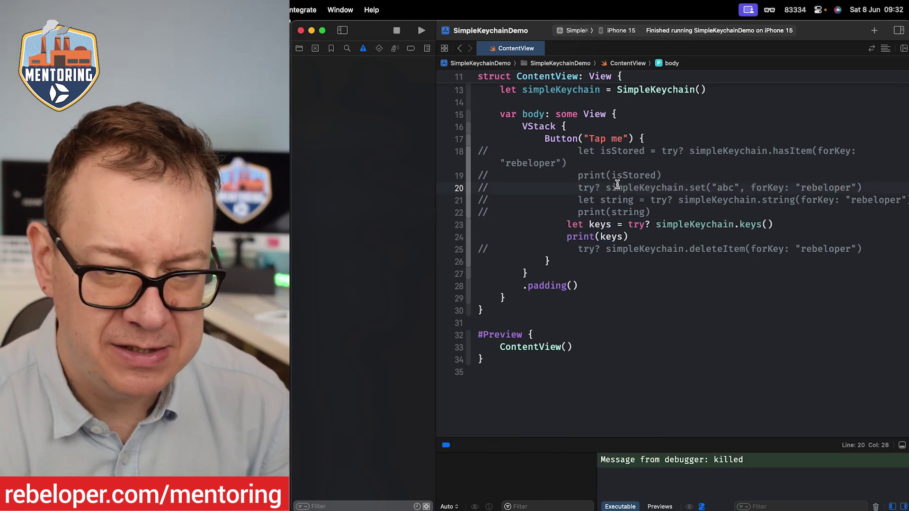
key(super+r)
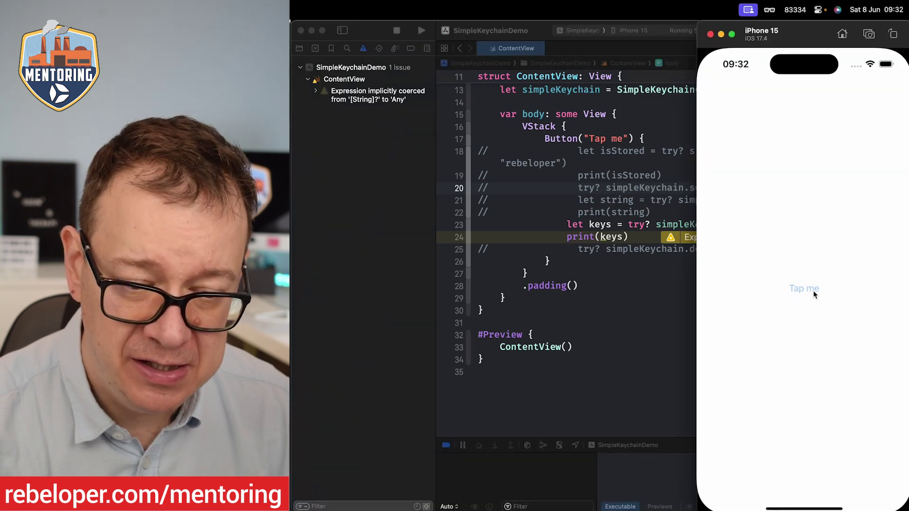
click(637, 484)
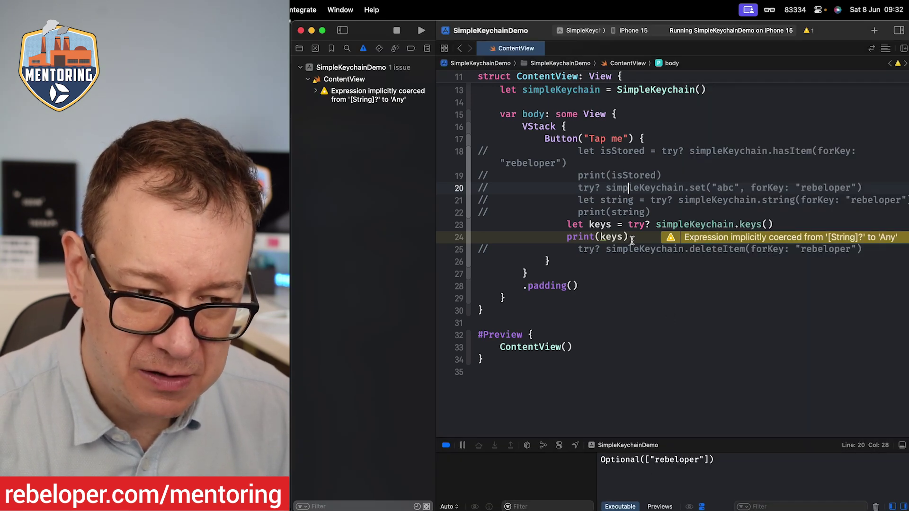
drag(633, 236, 643, 225)
key(super+slash)
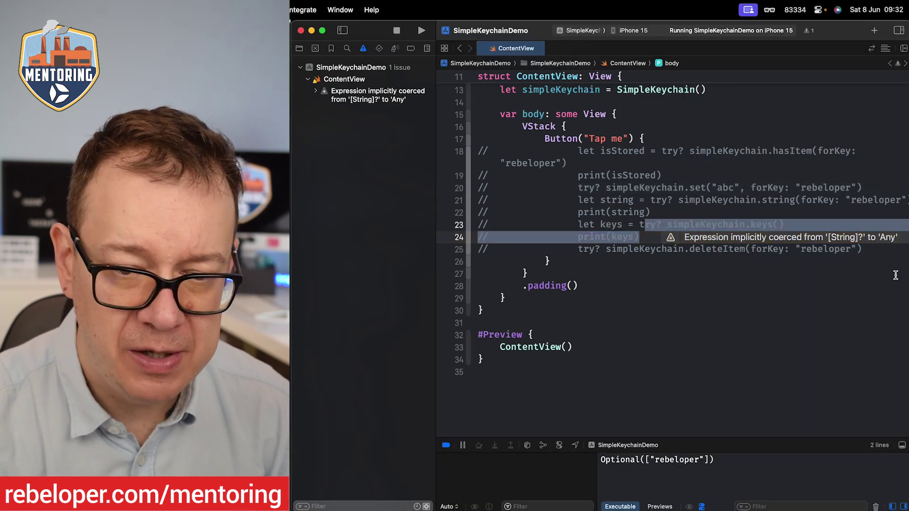
Step: Add try? simpleKeychain.deleteAll() below deleteItem and run it in the app
click(875, 249)
key(Return)
text(try)
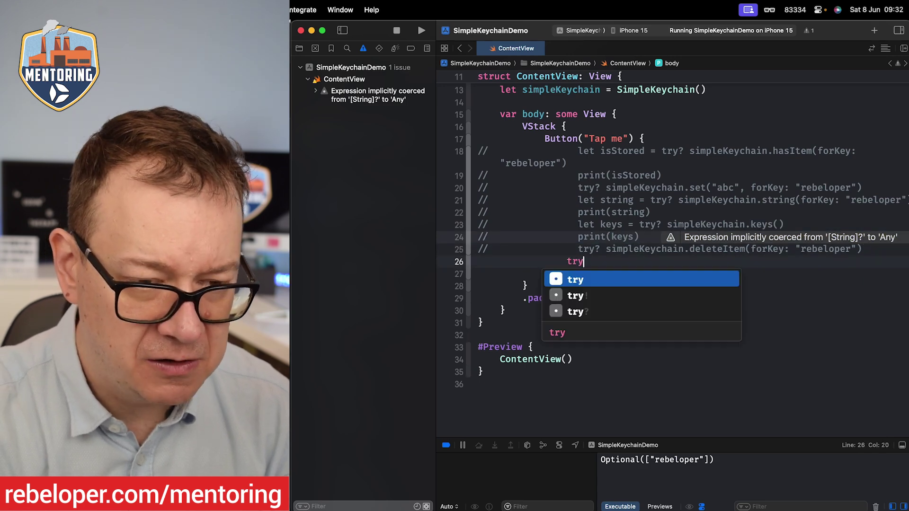
text(? sim)
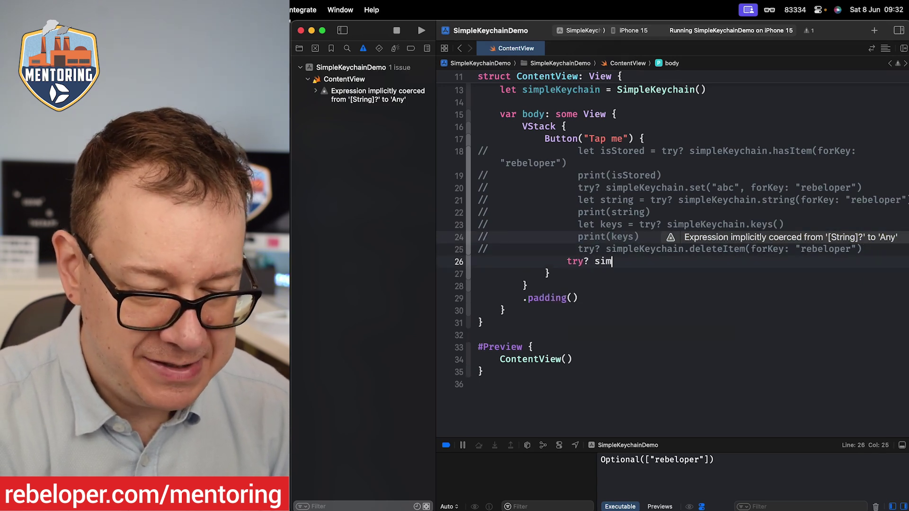
text(pl)
key(Tab)
text(.de)
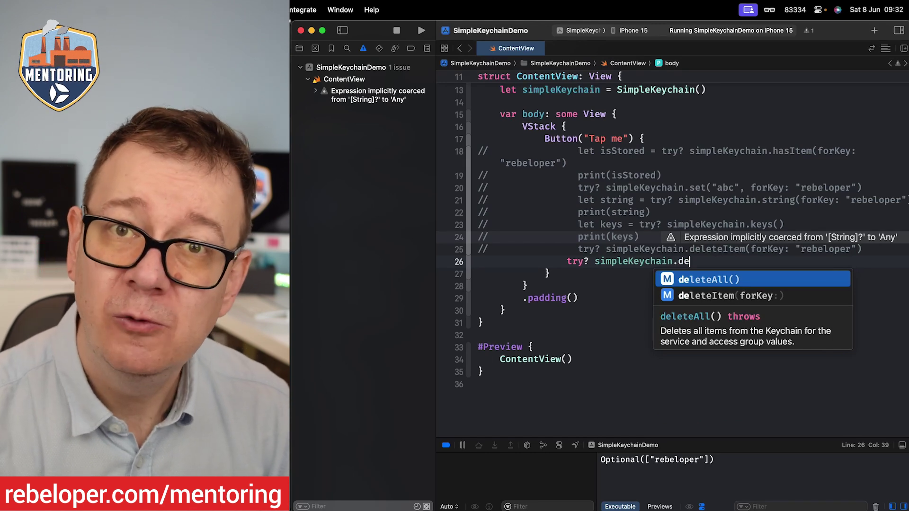
key(Tab)
key(ctrl+period)
key(super+r)
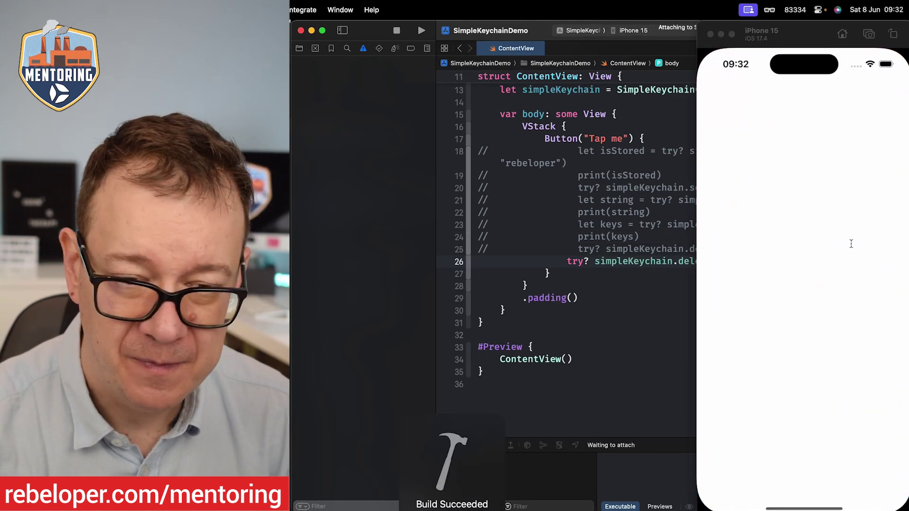
click(669, 301)
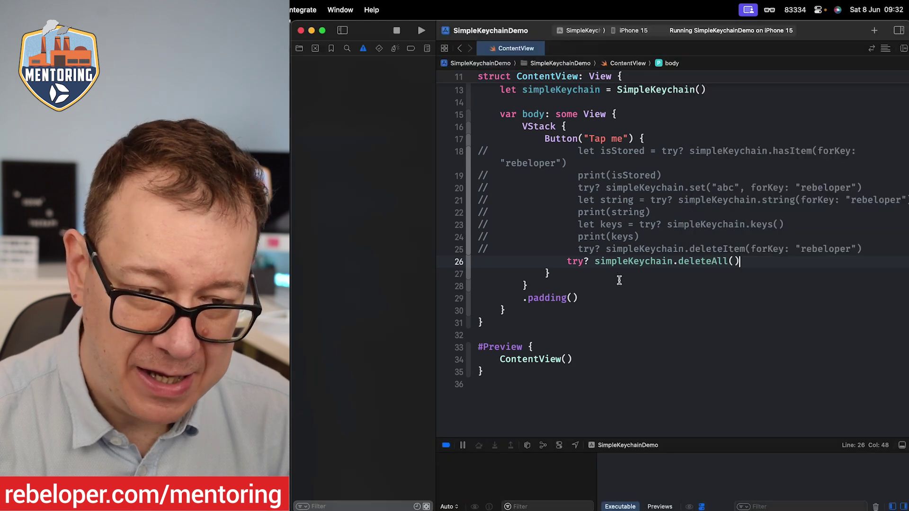
Step: Comment out deleteAll, rerun the keys listing to print Optional([]), then recomment it
key(super+slash)
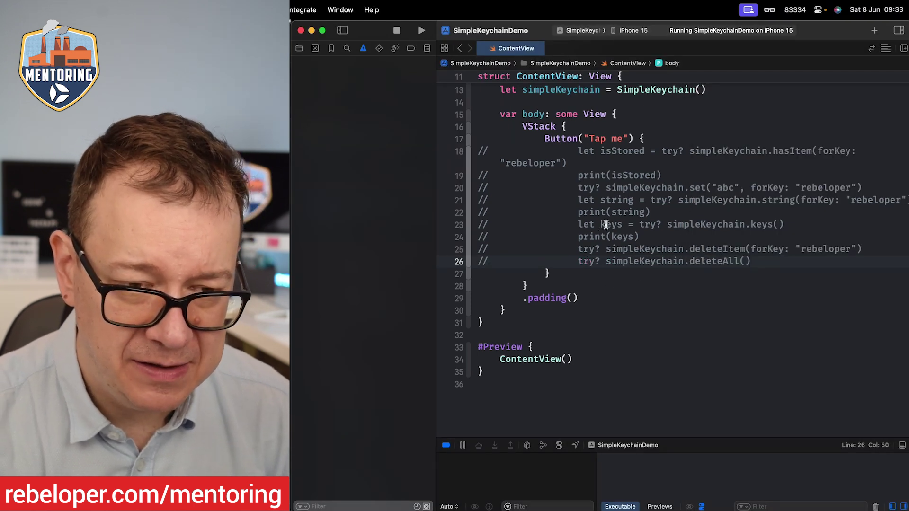
drag(605, 225, 606, 235)
key(super+slash)
key(super+period)
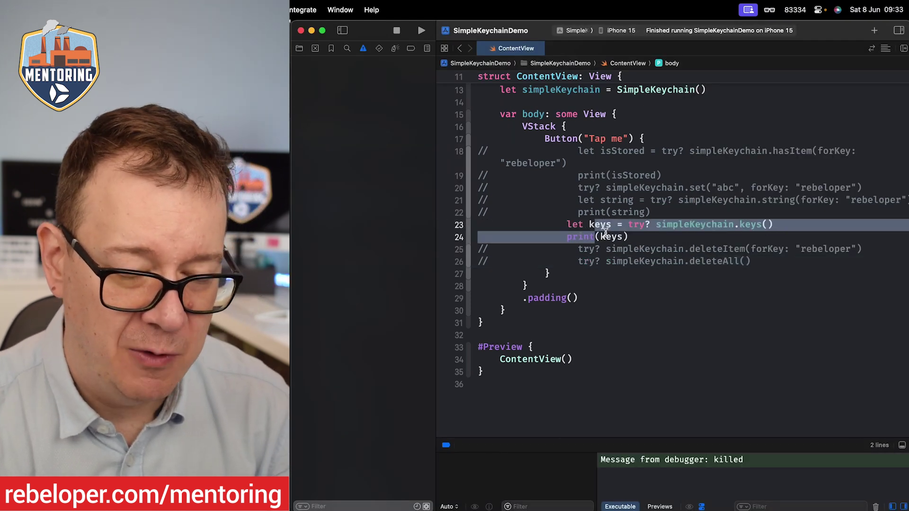
key(super+r)
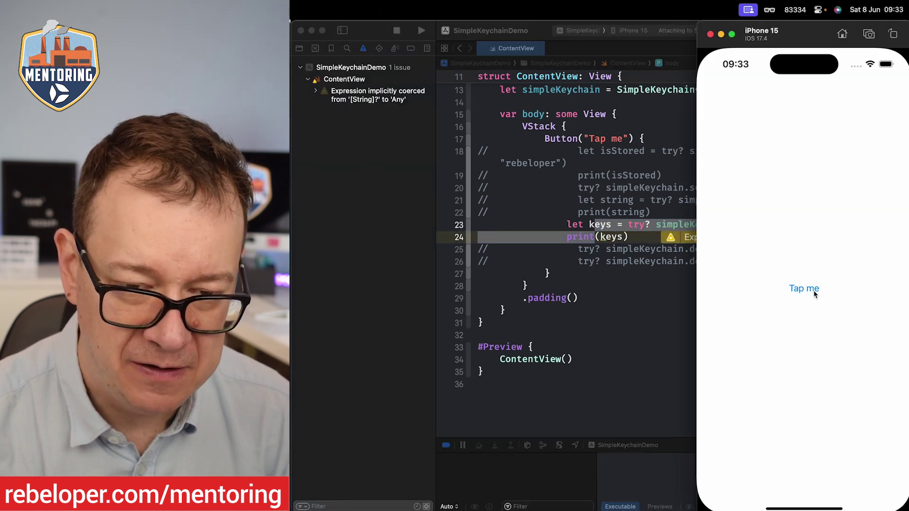
click(814, 290)
click(653, 273)
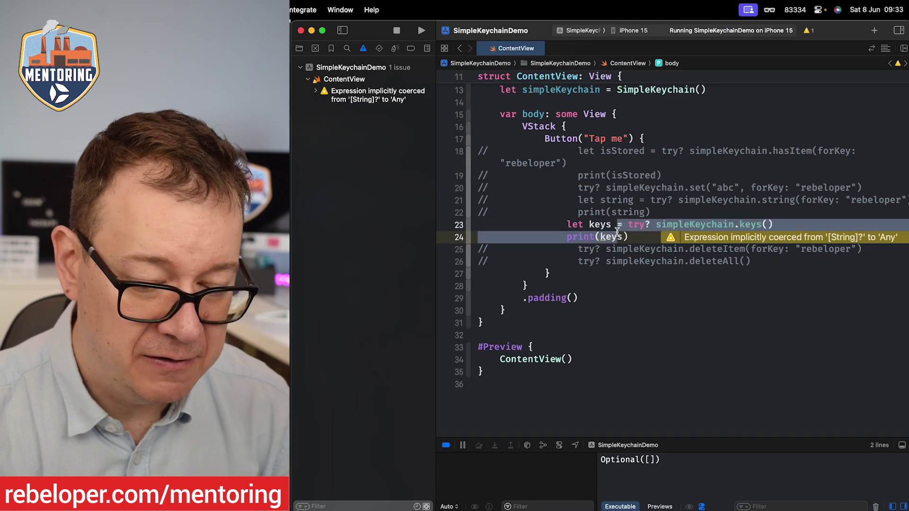
key(super+slash)
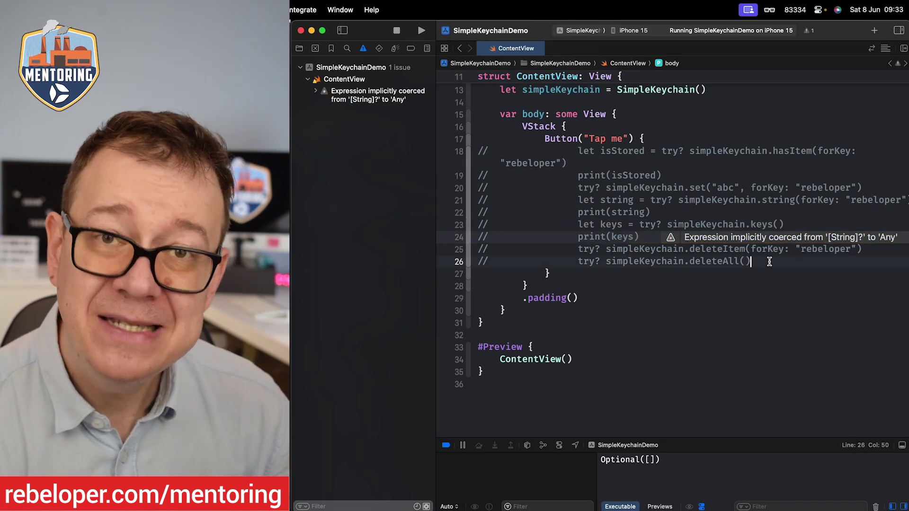
click(770, 261)
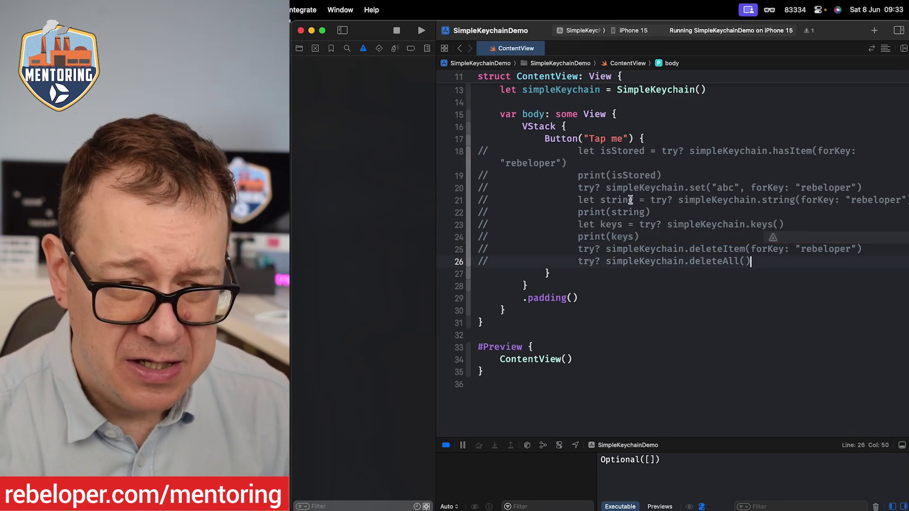
Step: Uncomment the set call and wrap it in do/catch, changing try? to try
click(643, 188)
key(super+slash)
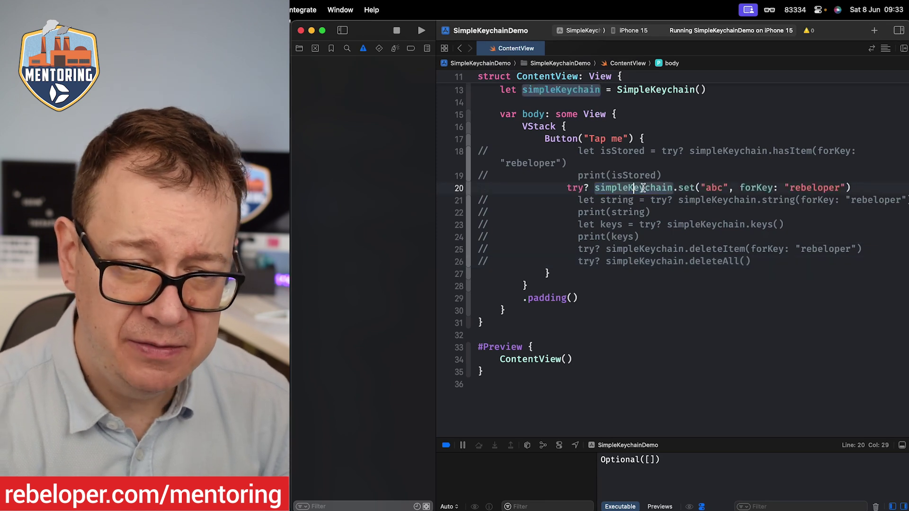
click(568, 188)
key(Return)
key(Up)
text(do )
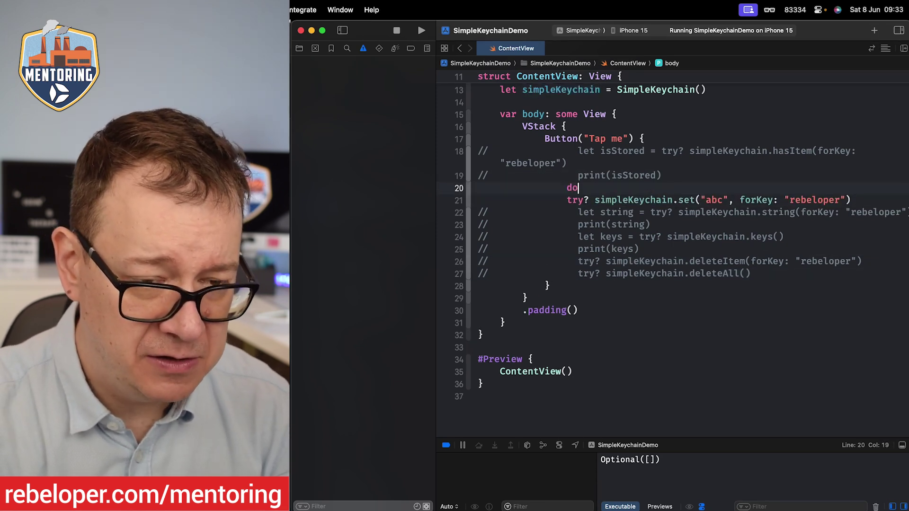
text({)
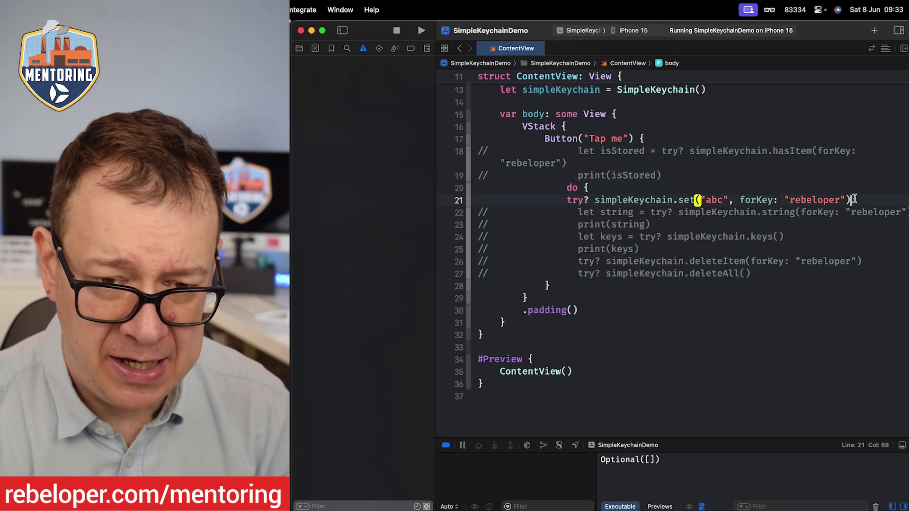
key(Return)
text({)
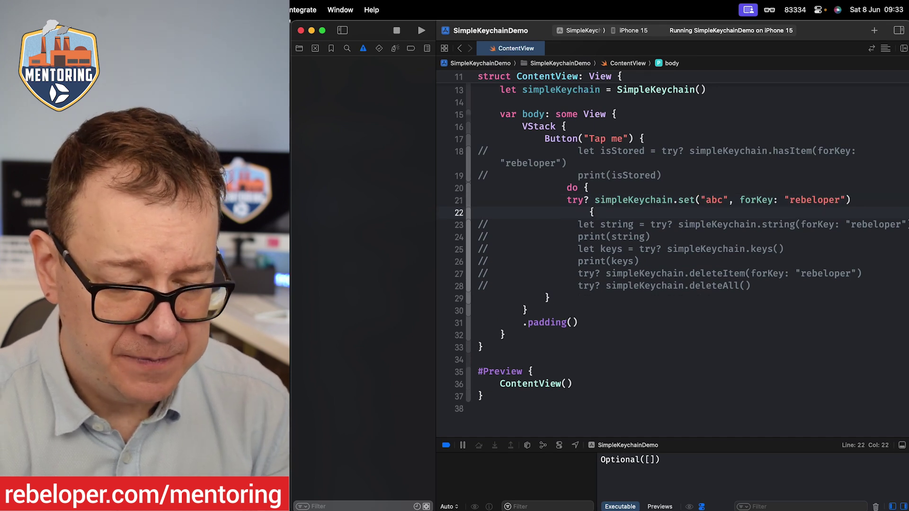
key(BackSpace)
text(} cat)
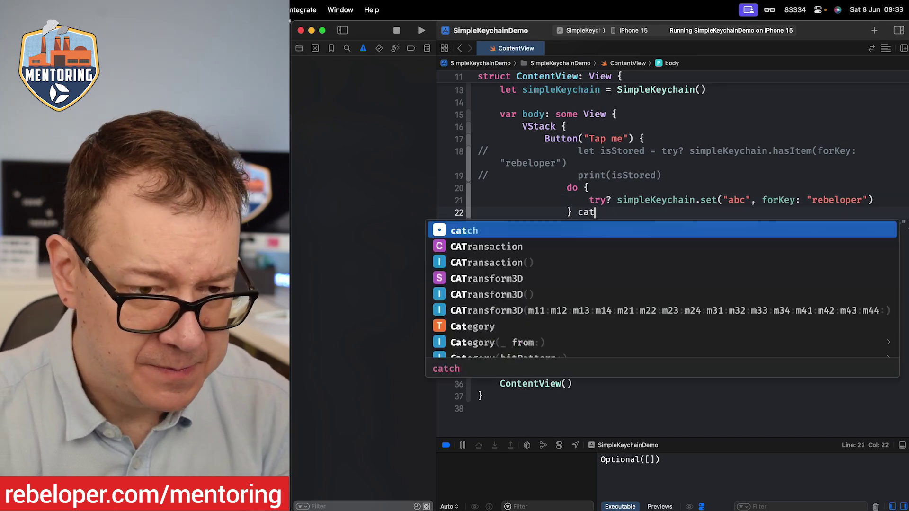
text(ch {)
key(Return)
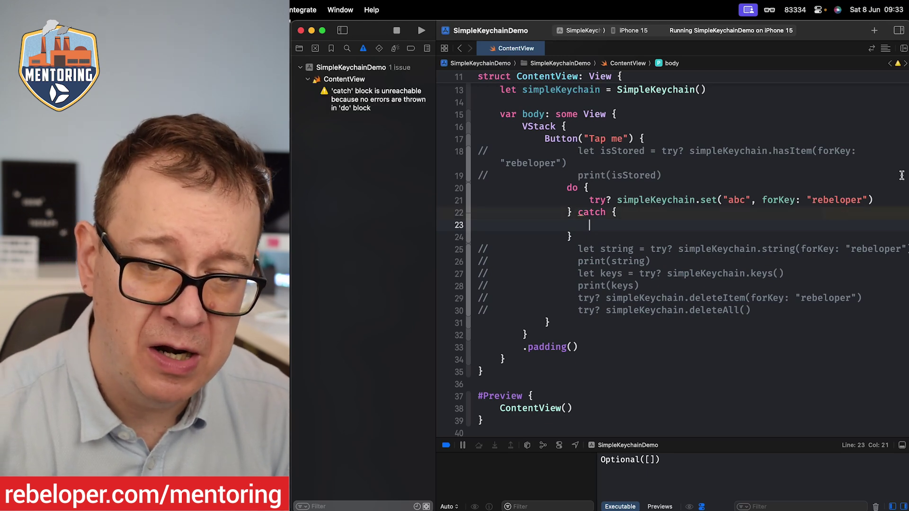
click(610, 199)
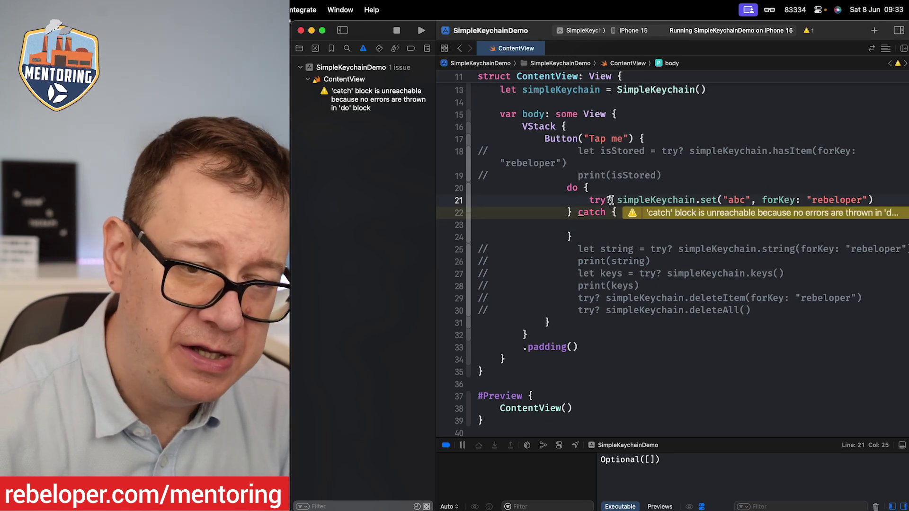
key(BackSpace)
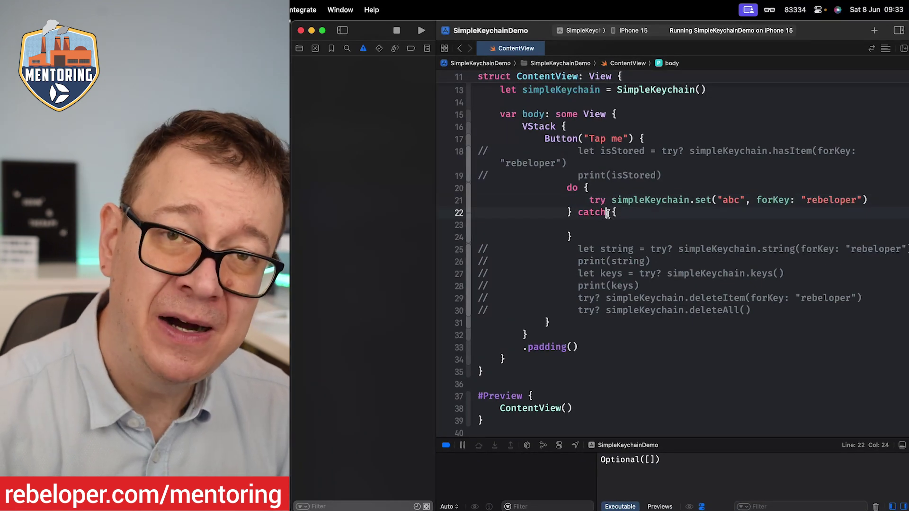
text(l )
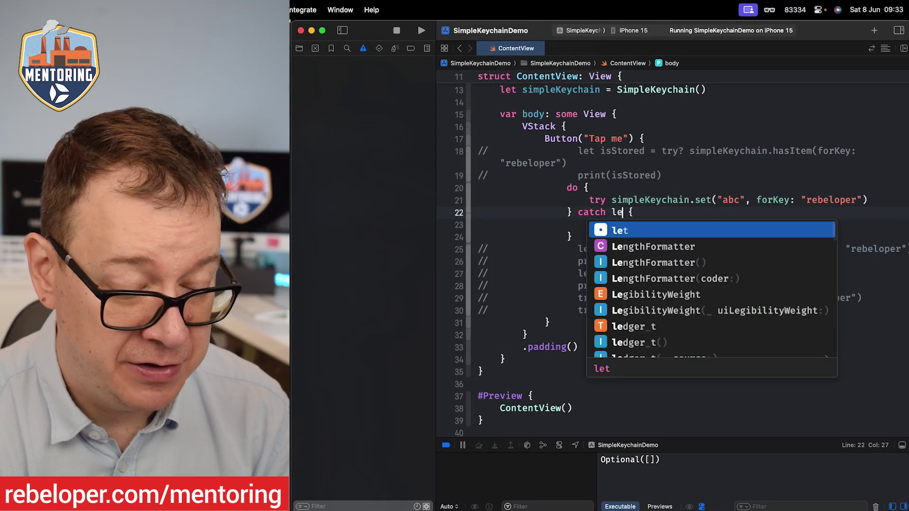
text(et error)
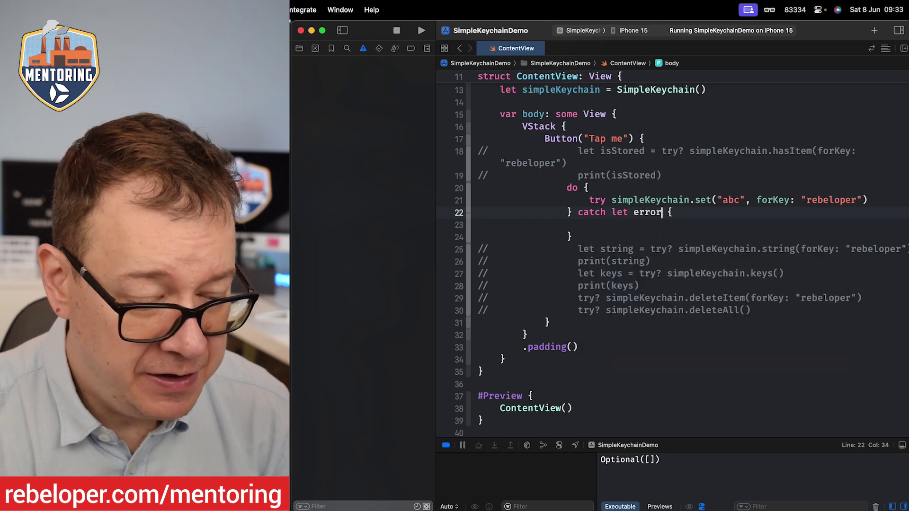
text( as)
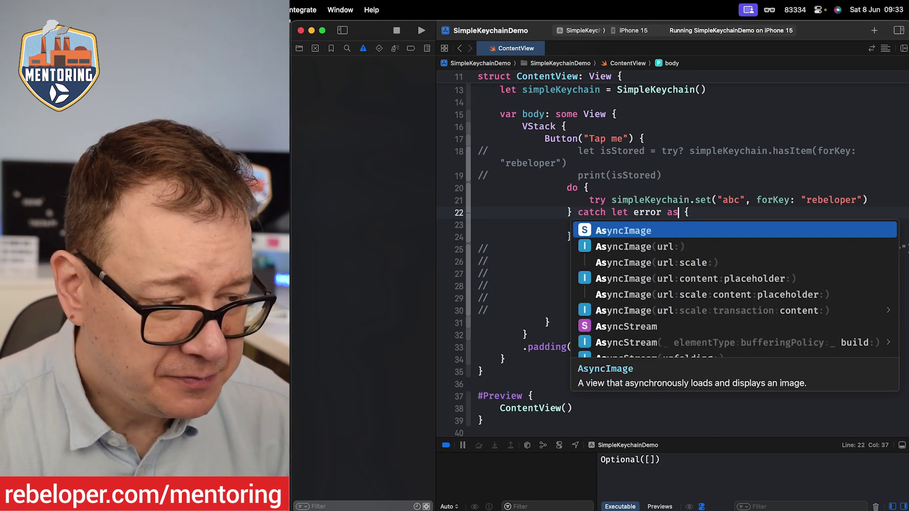
text( Simp)
Step: Catch SimpleKeychainError and start a switch over error, browsing its cases like itemNotAvailable
key(Down)
key(Down)
key(Down)
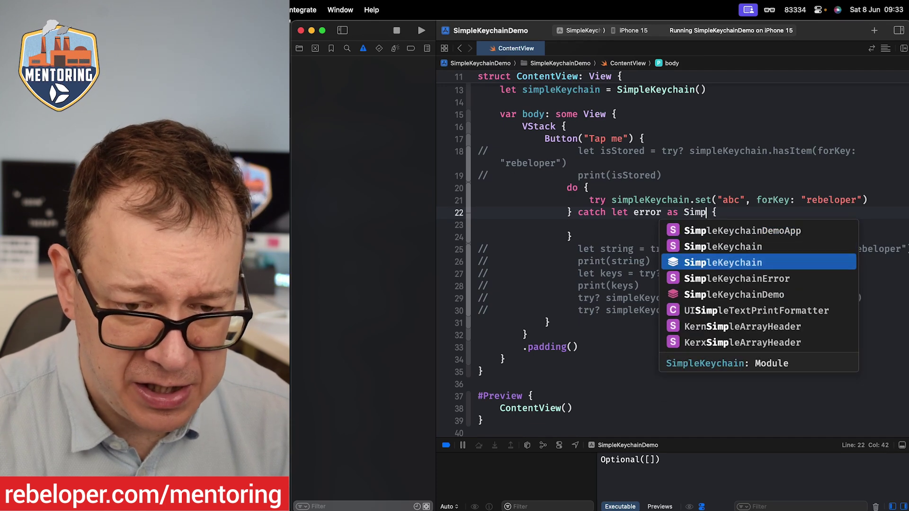
key(Return)
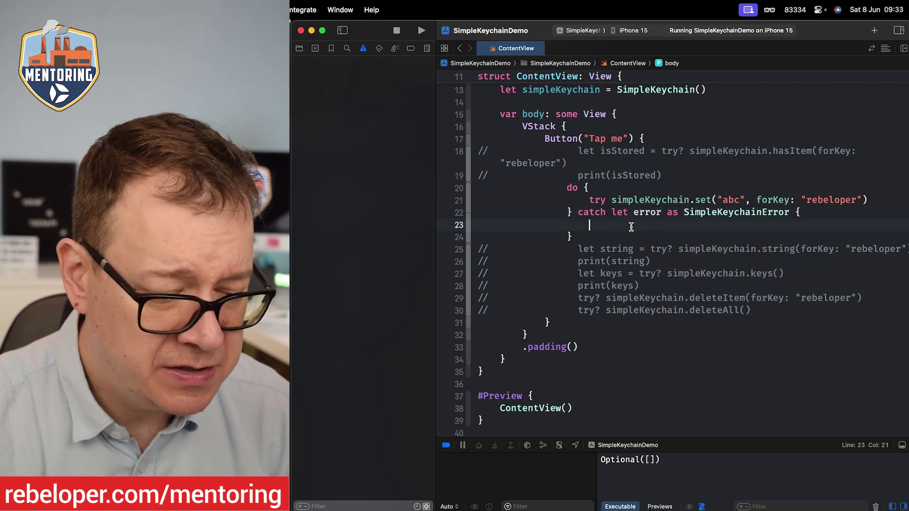
text(switch)
key(Escape)
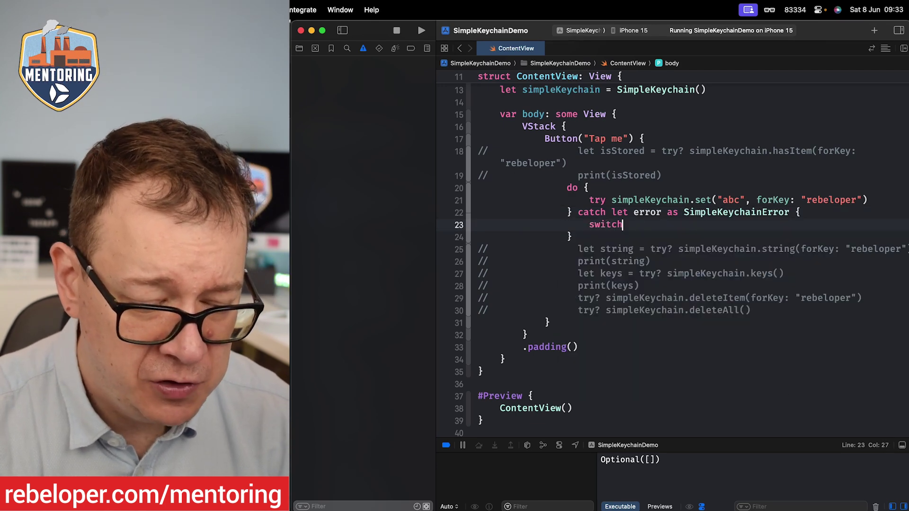
text( error)
key(Return)
text({)
key(Return)
text(cas)
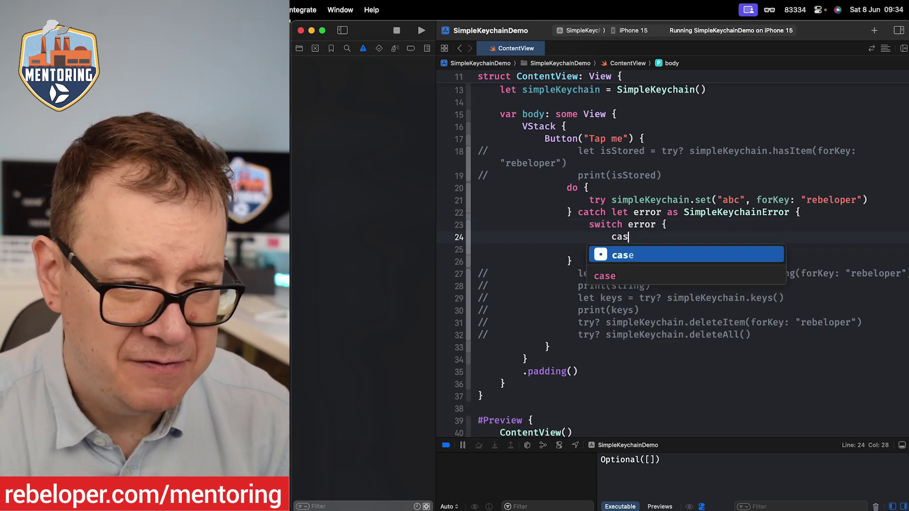
text(e)
key(Escape)
text( .)
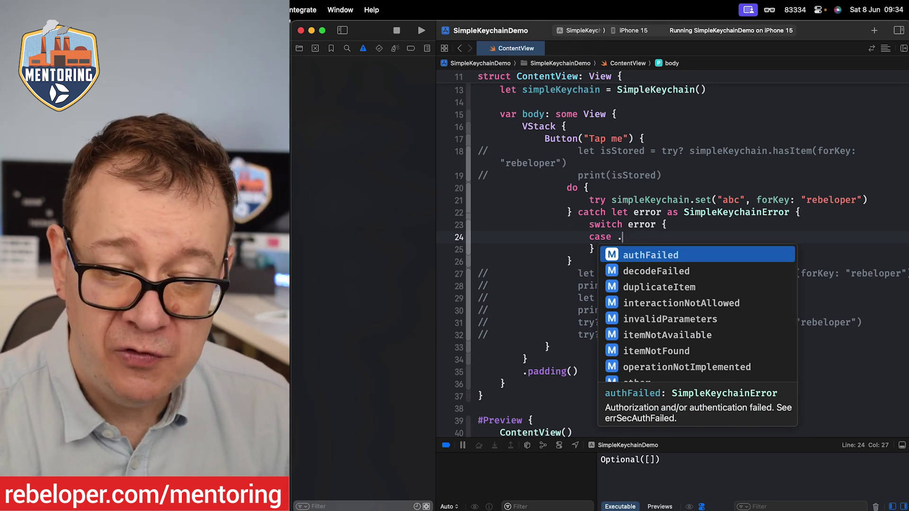
key(Down)
key(Down)
key(Down)
key(Down)
key(Down)
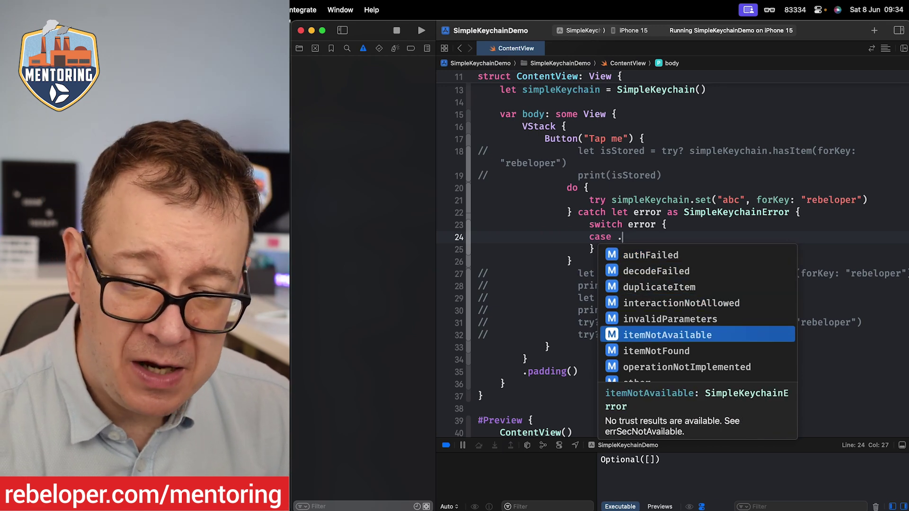
key(Down)
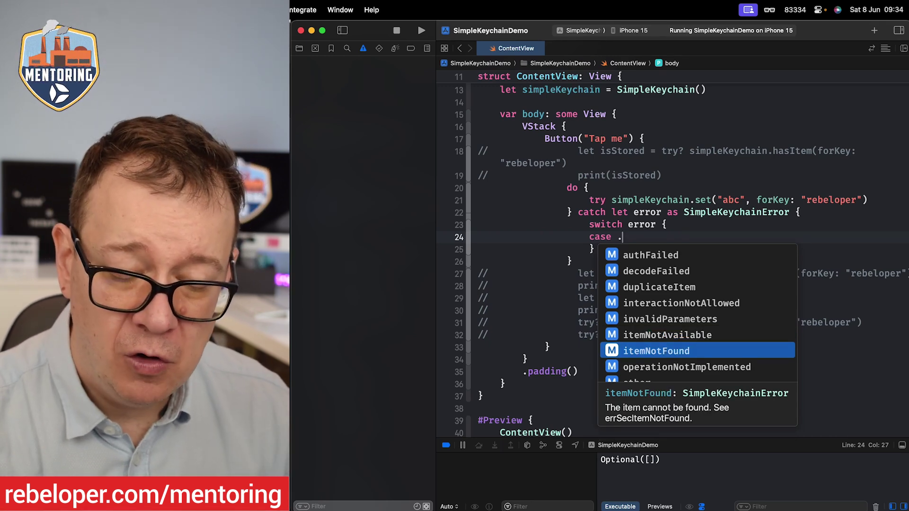
key(Down)
key(Down)
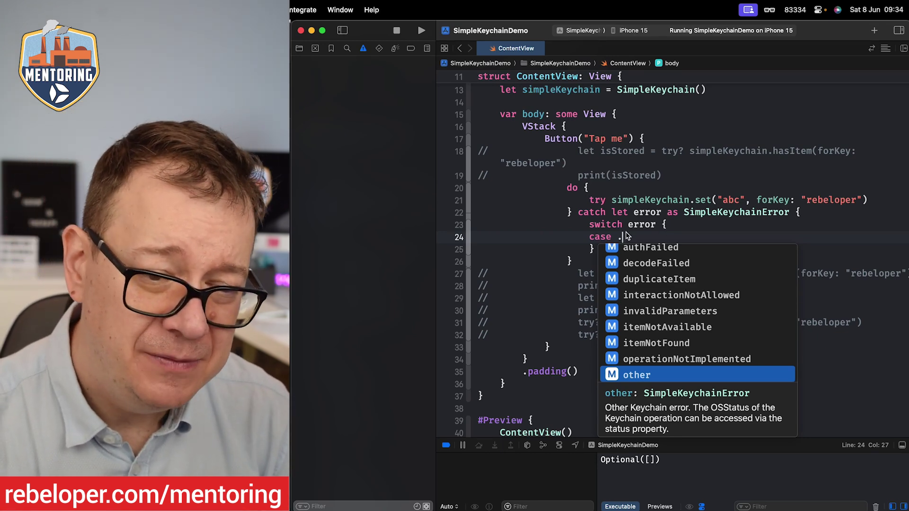
key(Escape)
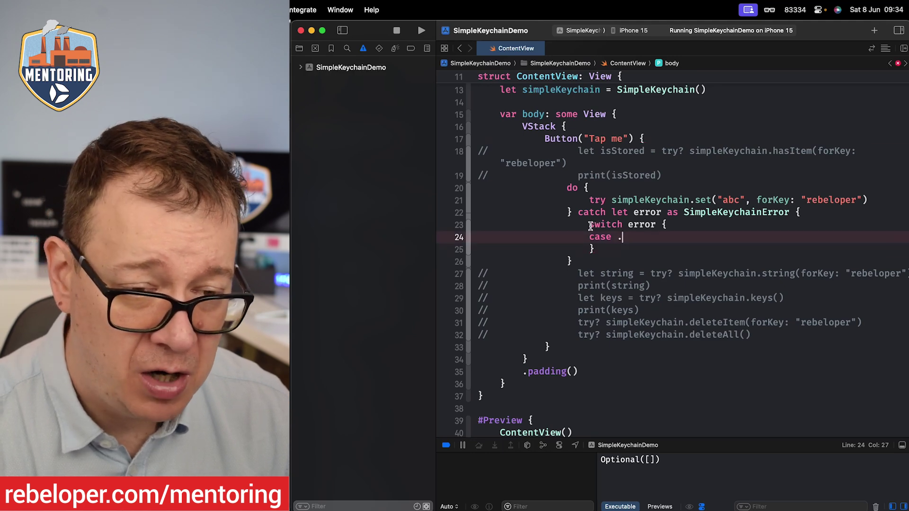
Step: Replace the unfinished switch with print(error.localizedDescription)
drag(590, 225, 592, 249)
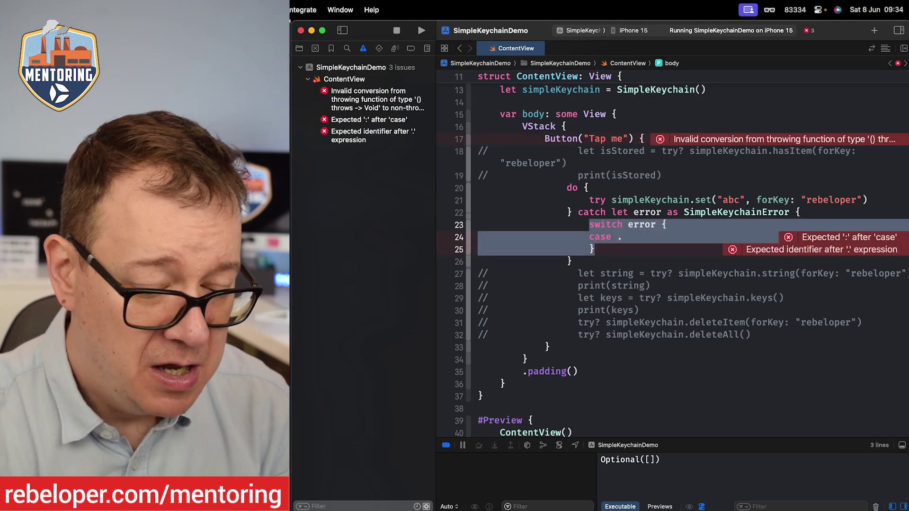
text(prin)
key(Return)
text(err)
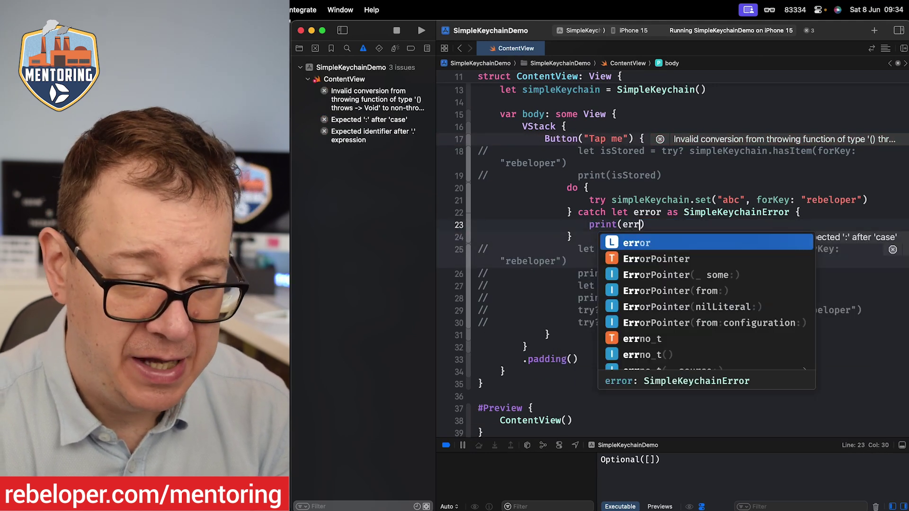
key(Return)
text(.l)
key(Return)
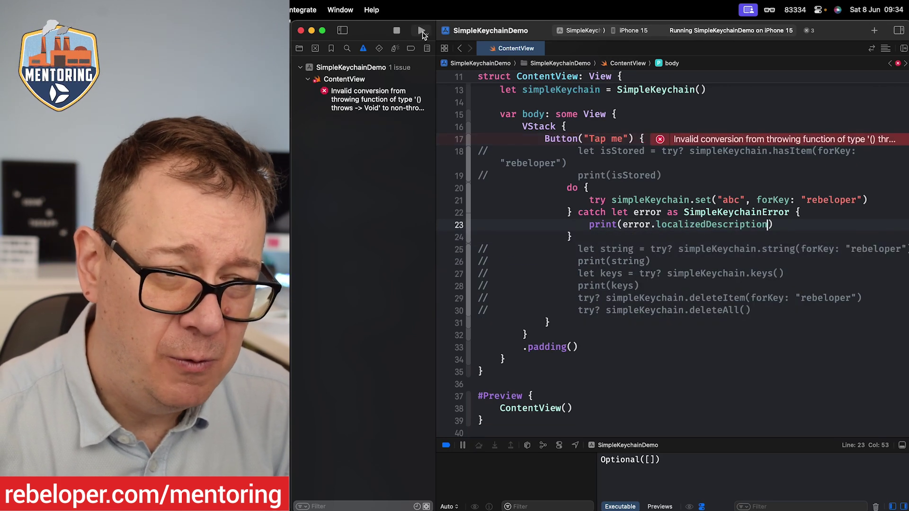
Step: Run the app and read the invalid throwing function conversion build error
click(421, 31)
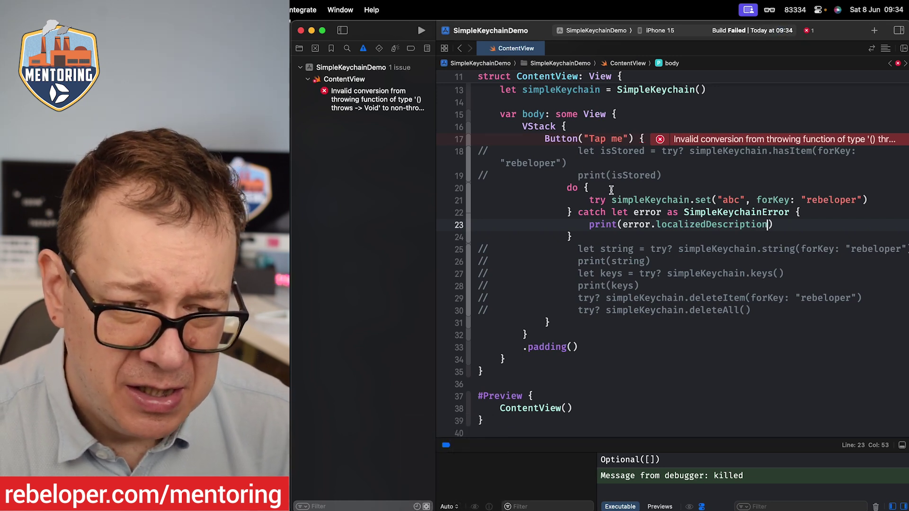
click(659, 139)
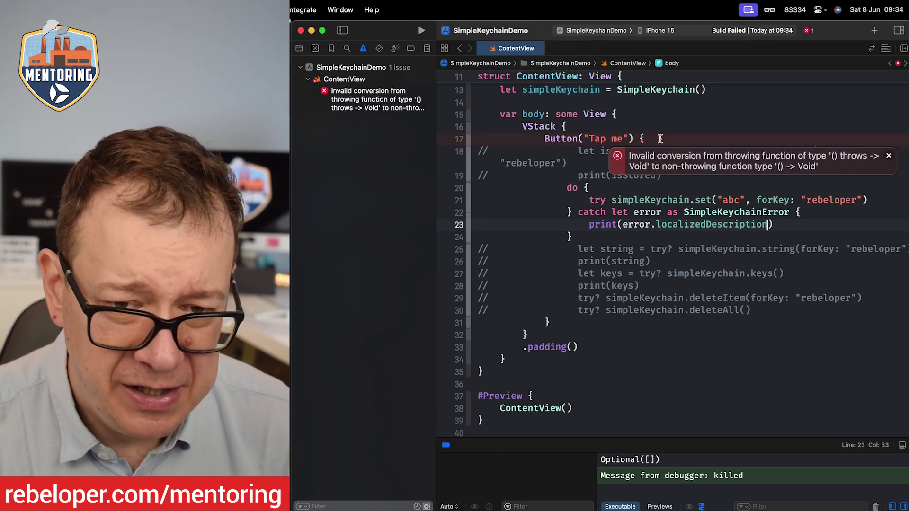
click(666, 188)
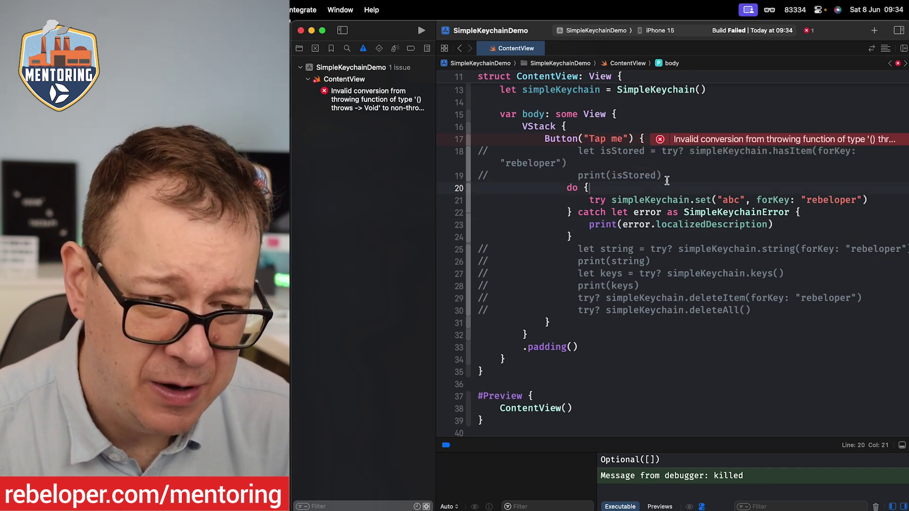
Step: Move the do/catch block into a new tapped() function called from the Tap me button
drag(569, 188, 572, 236)
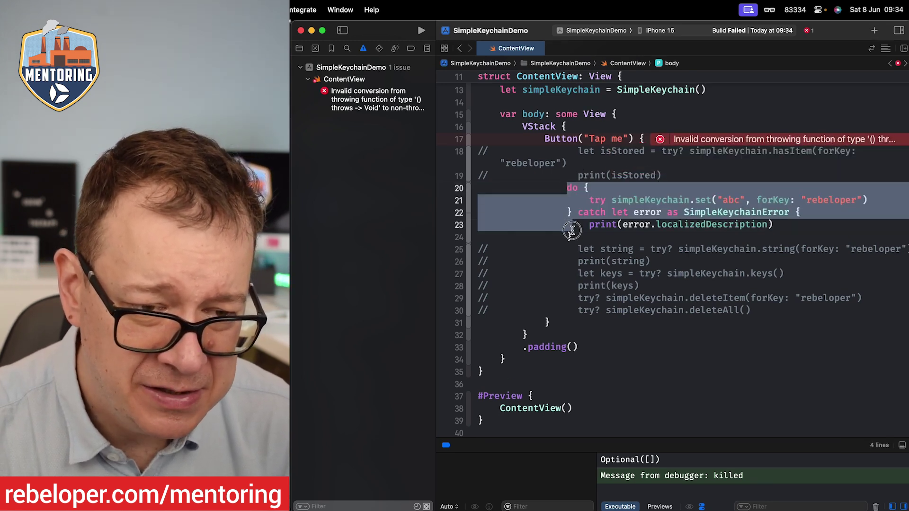
key(BackSpace)
click(556, 314)
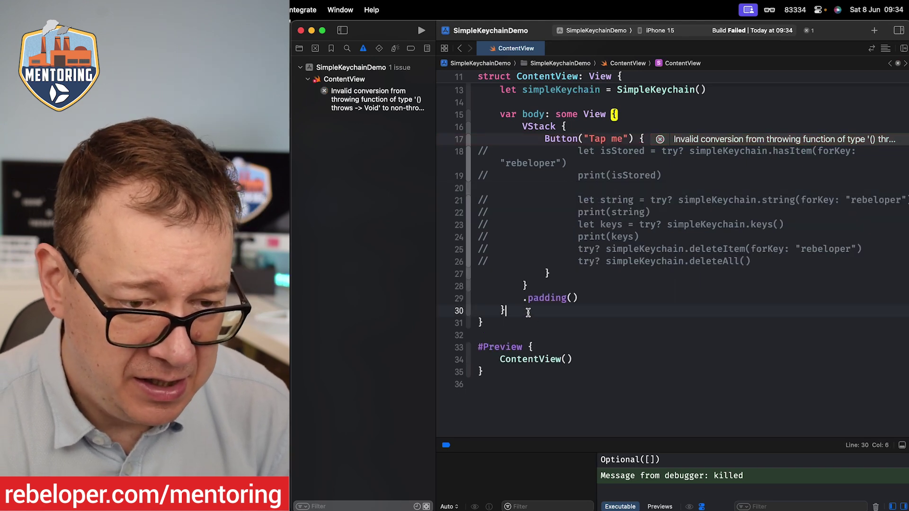
key(Return)
key(Return)
text(func t)
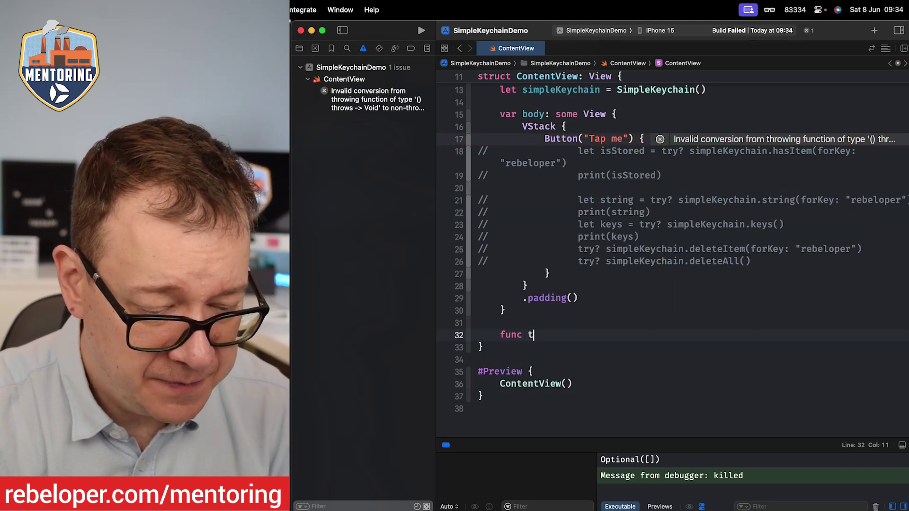
text(apped() {)
key(Return)
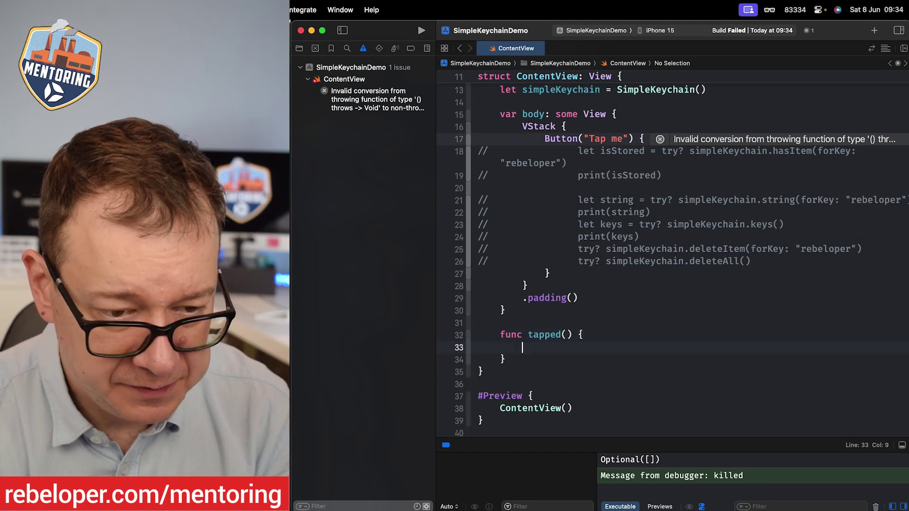
text(do {             try simpleKeychain.set("abc", forKey: "rebeloper")         } catch let error as SimpleKeychainError {             print(error.localizedDescription)         })
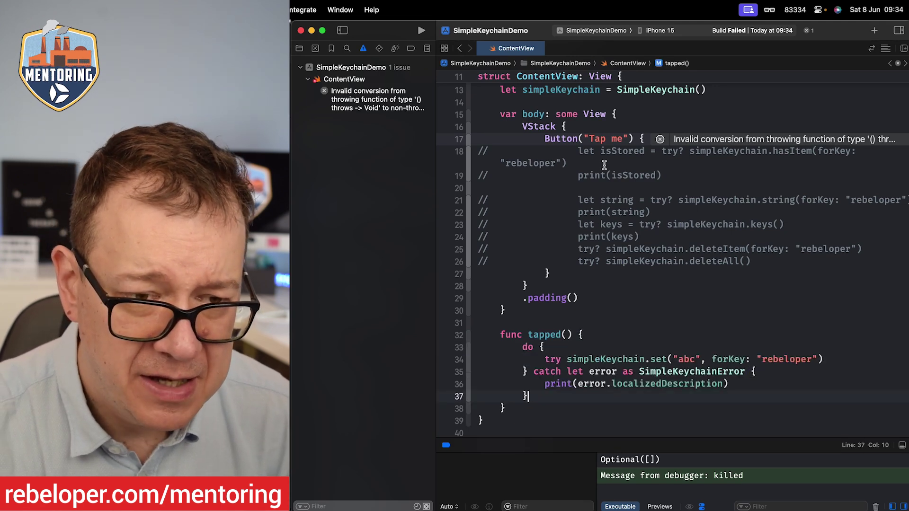
click(647, 138)
key(Return)
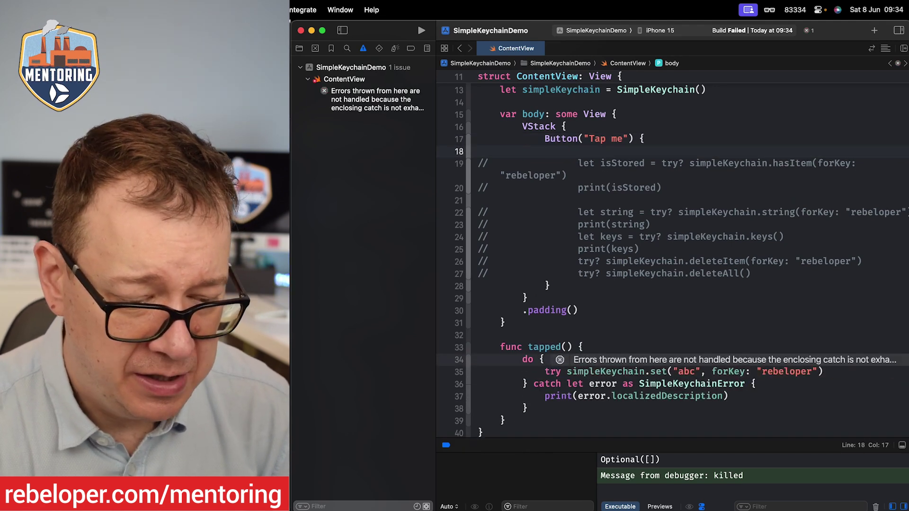
text(tap)
key(Return)
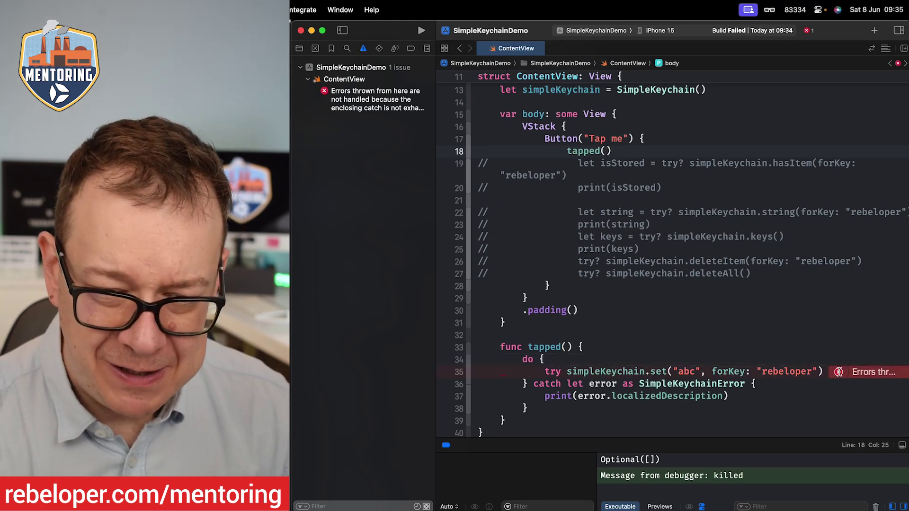
Step: Read the non-exhaustive catch error on line 35
click(839, 372)
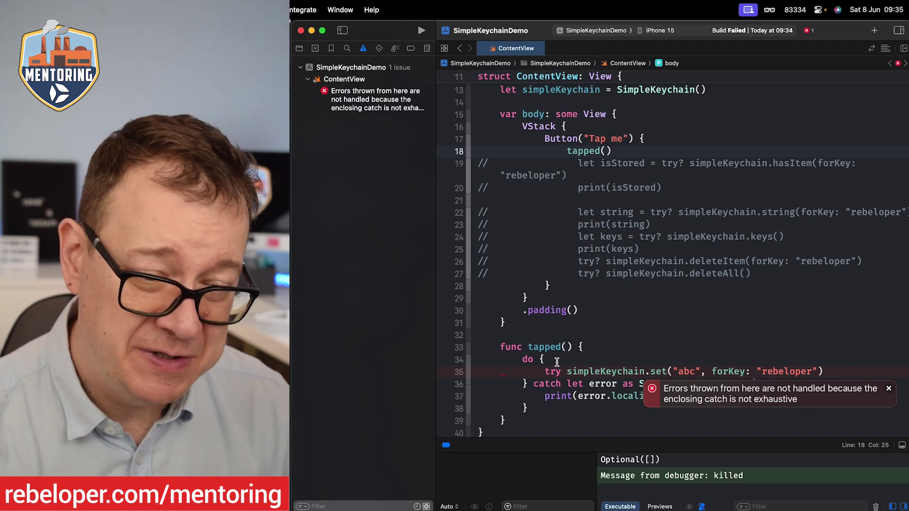
drag(502, 335, 506, 421)
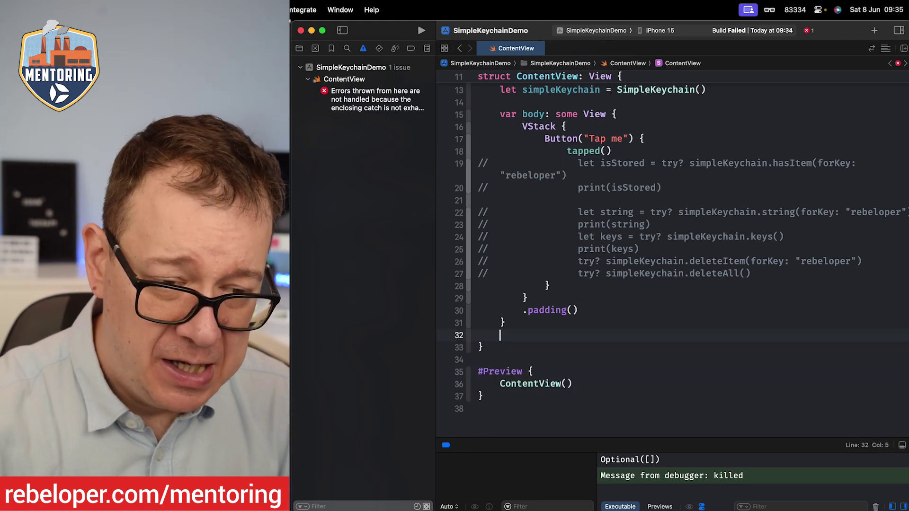
key(BackSpace)
drag(644, 139, 612, 150)
key(BackSpace)
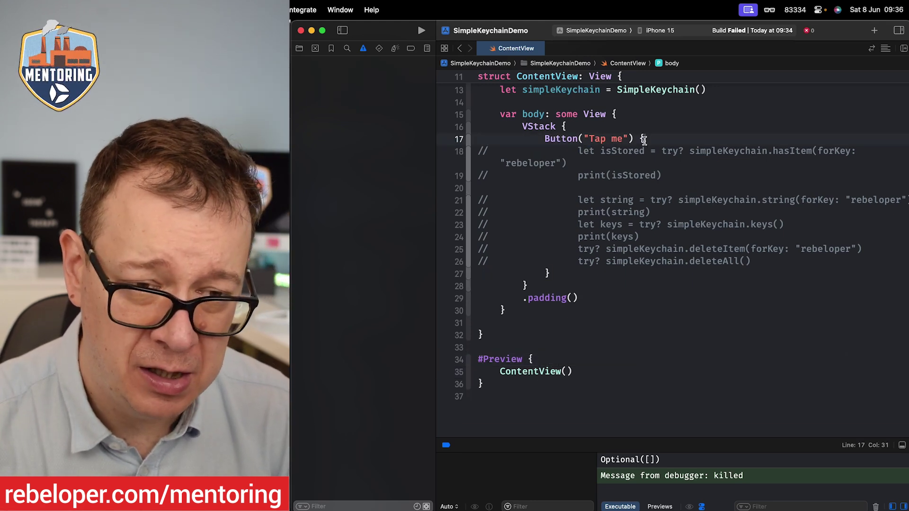
Step: Delete the commented-out keychain lines, leaving one blank line in the Tap me action
drag(645, 139, 749, 262)
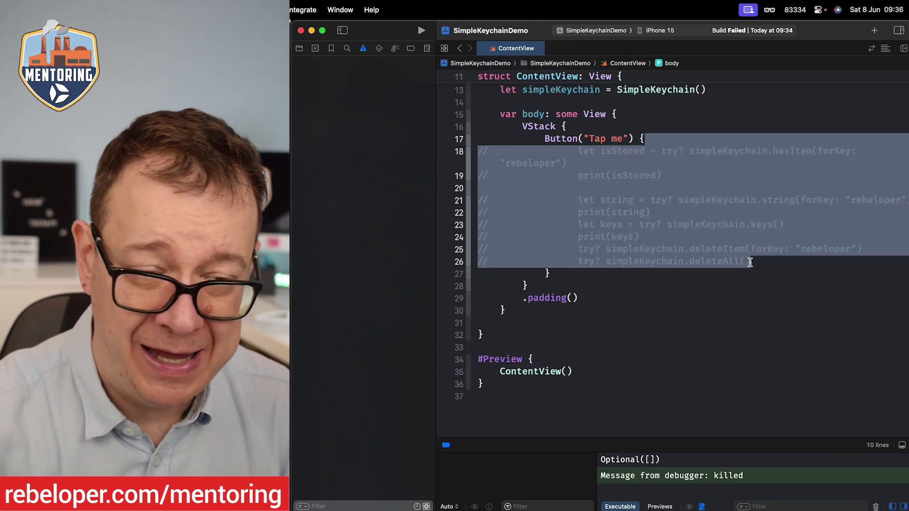
key(BackSpace)
key(Return)
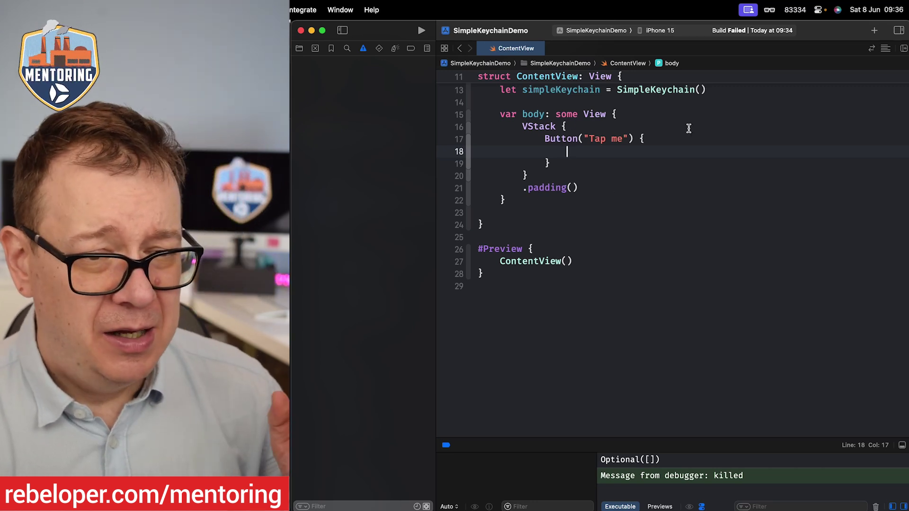
scroll(546, 117, up, 3)
Step: Change the initializer to SimpleKeychain(service: ""), removing the synchronizable argument
double_click(586, 168)
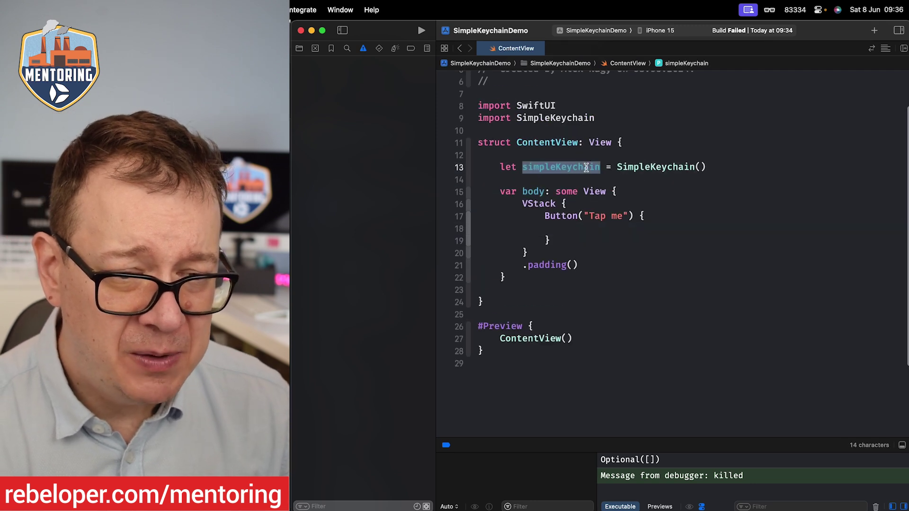
double_click(687, 168)
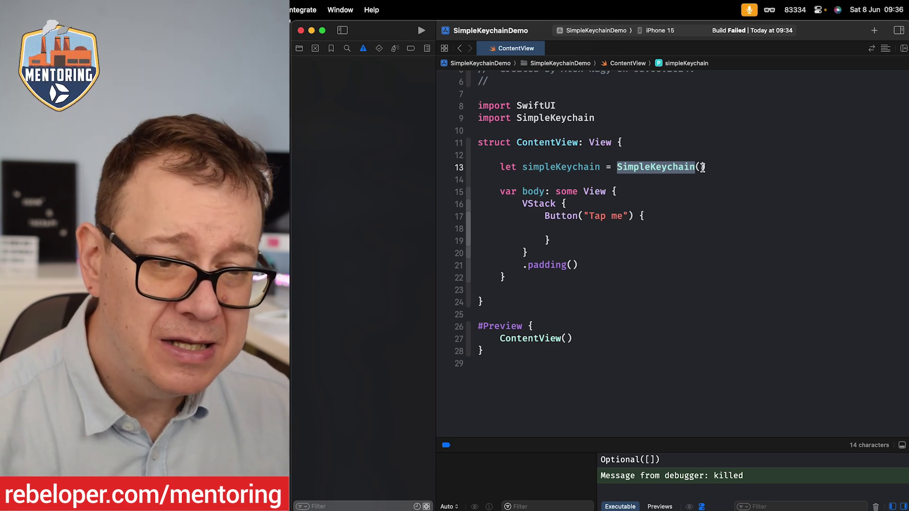
click(702, 167)
text(serv)
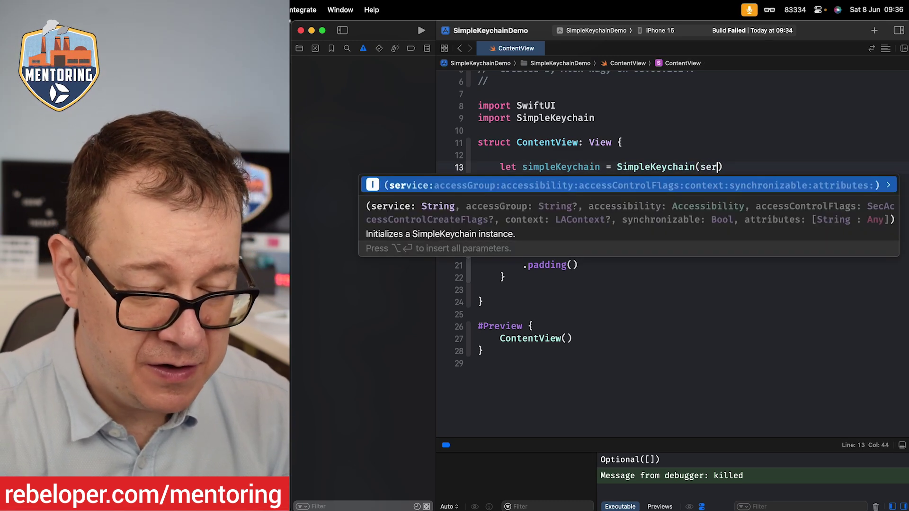
text(is)
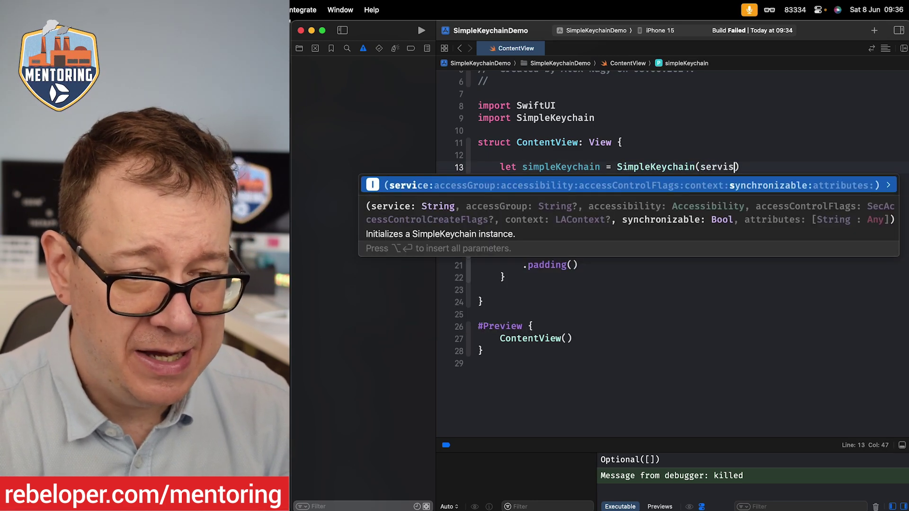
key(Return)
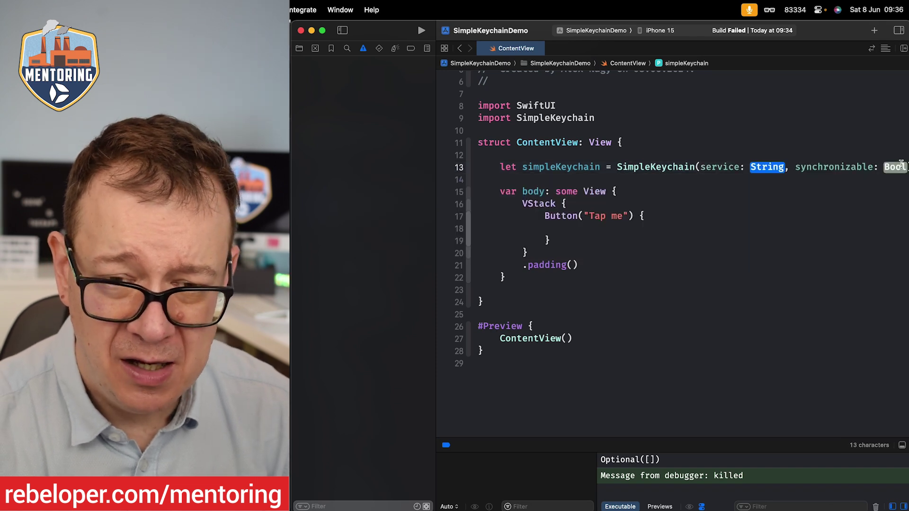
key(BackSpace)
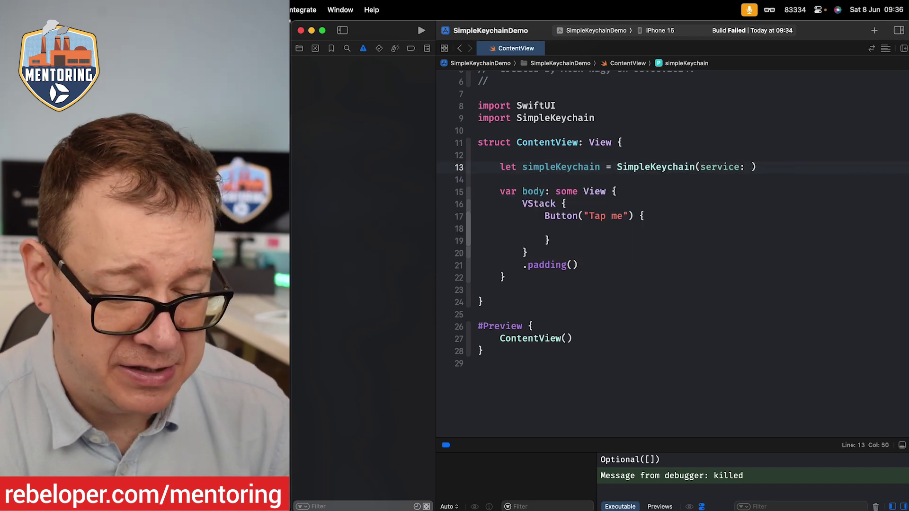
text(")
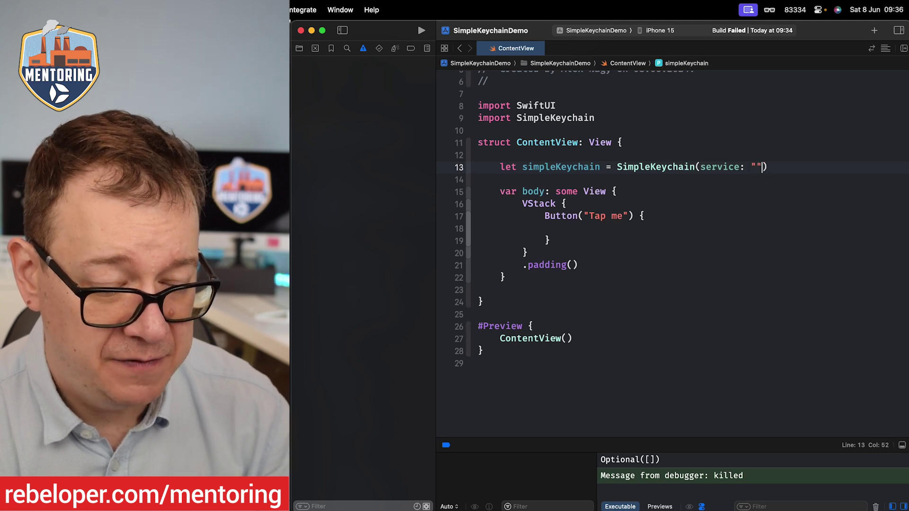
text(rebeloper)
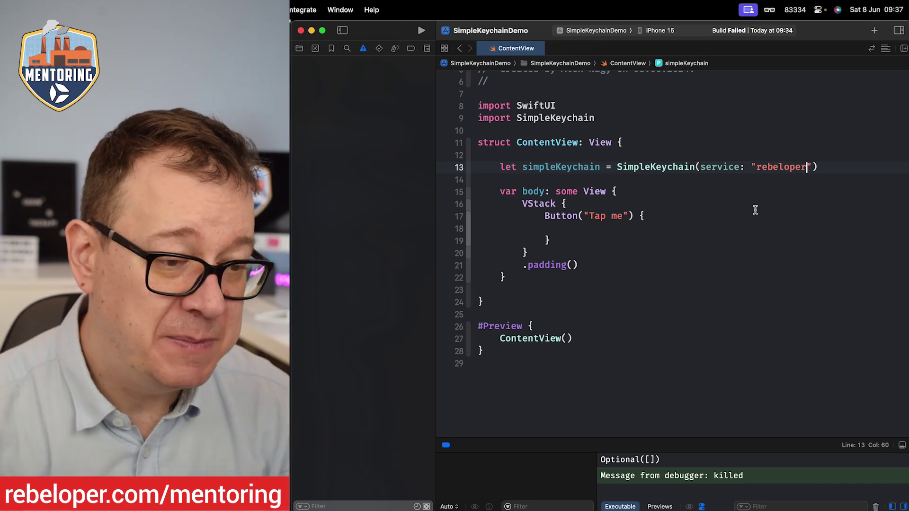
Step: Add the App Groups capability in the app target's Signing & Capabilities
click(300, 49)
click(351, 67)
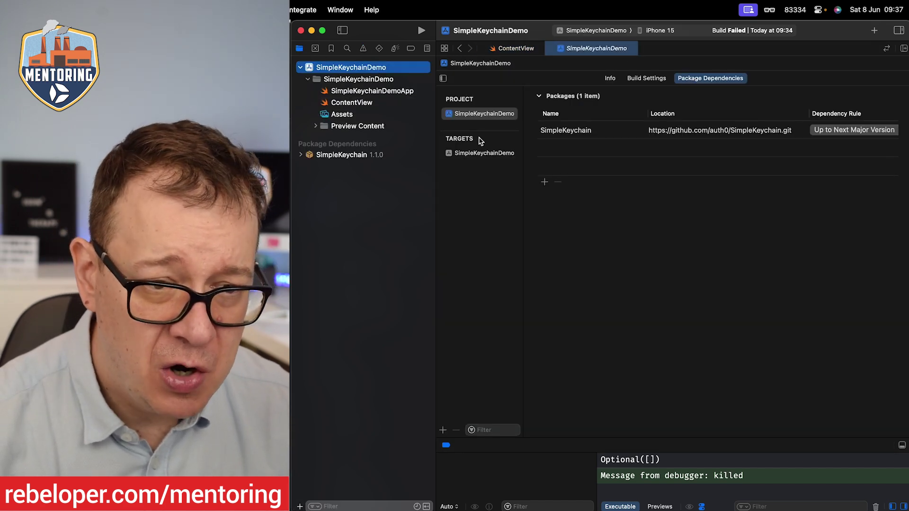
click(482, 154)
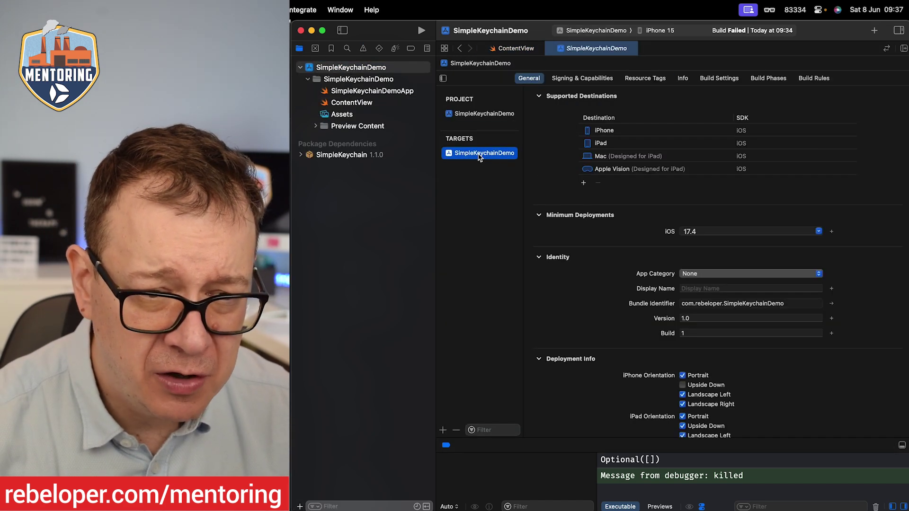
click(582, 79)
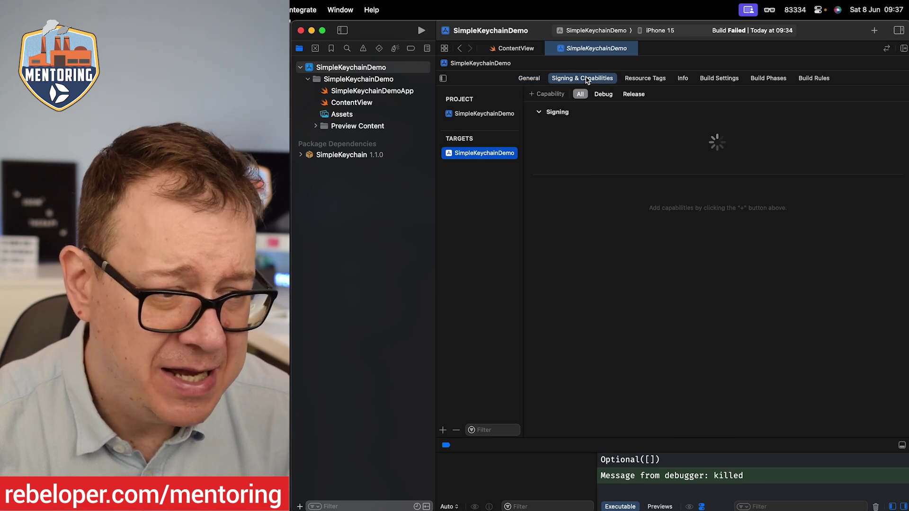
click(551, 95)
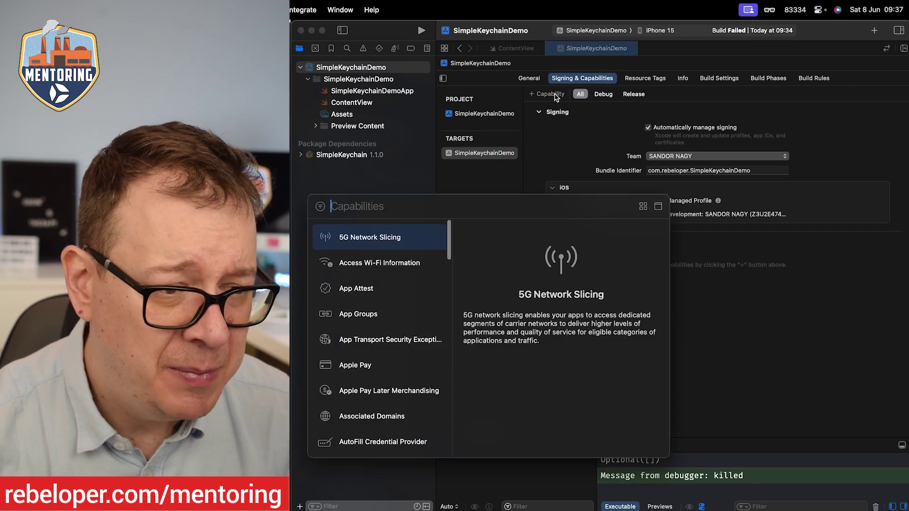
text(a)
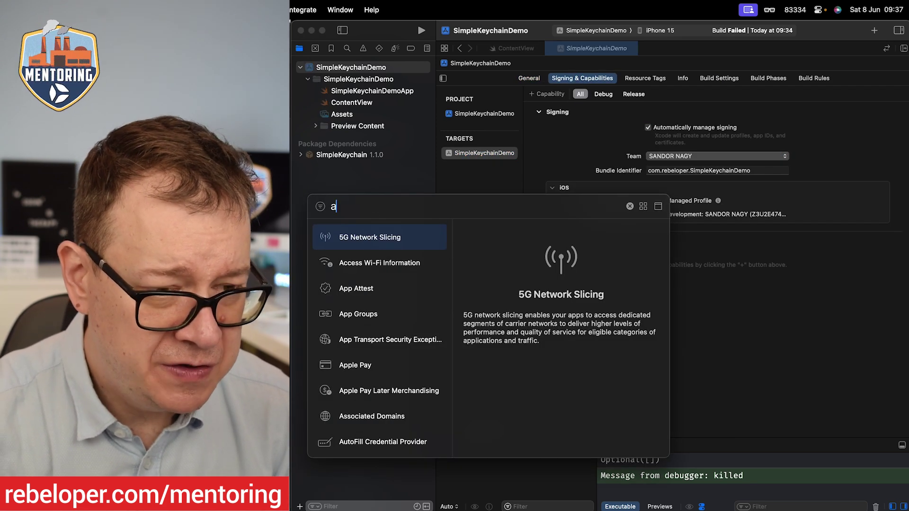
key(BackSpace)
text(gro)
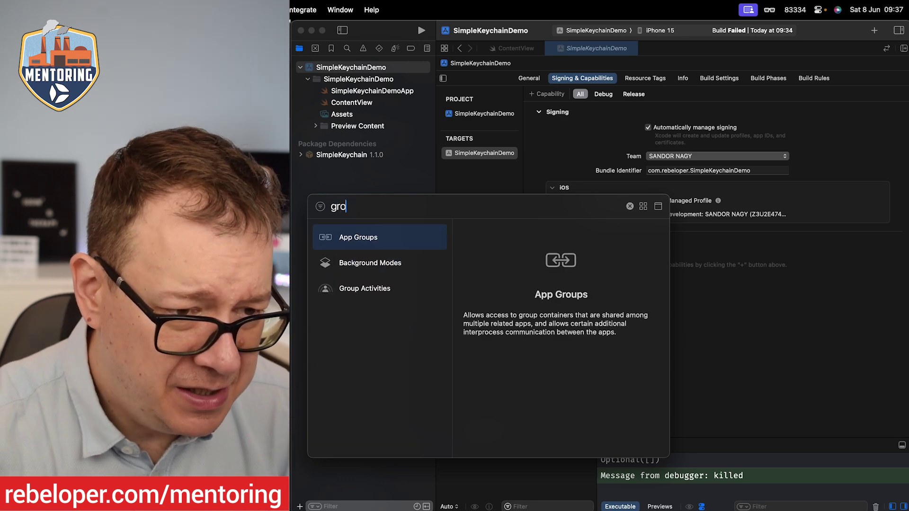
double_click(372, 240)
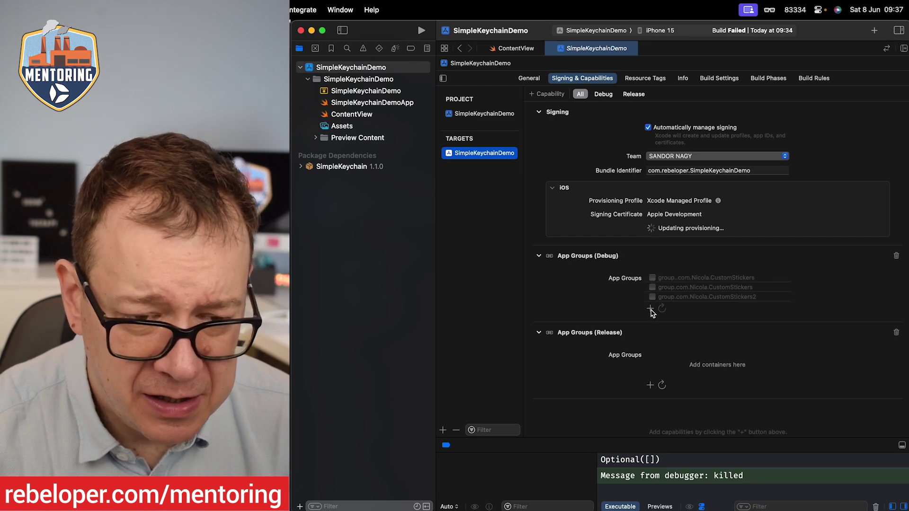
Step: Add the group.com.rebeloper.SimpleKeychainDemo container, reusing the copied bundle identifier
click(650, 310)
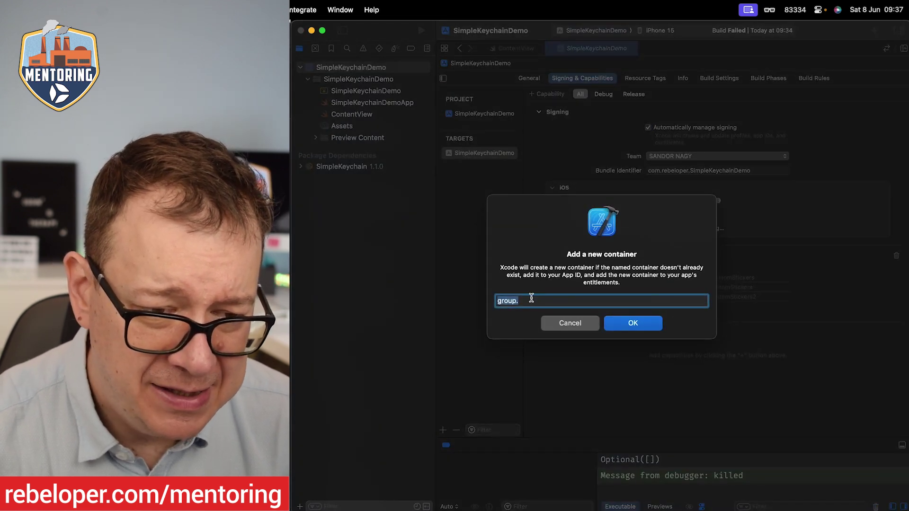
click(569, 323)
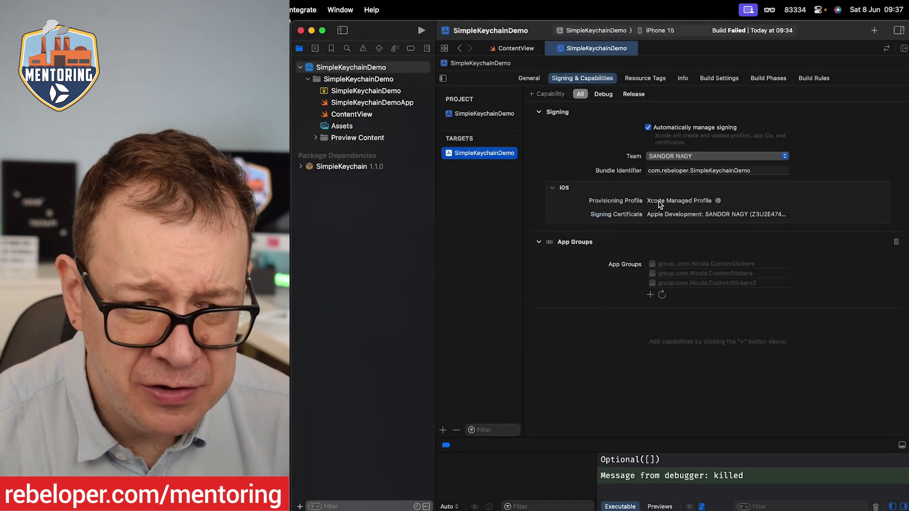
double_click(678, 171)
key(super+c)
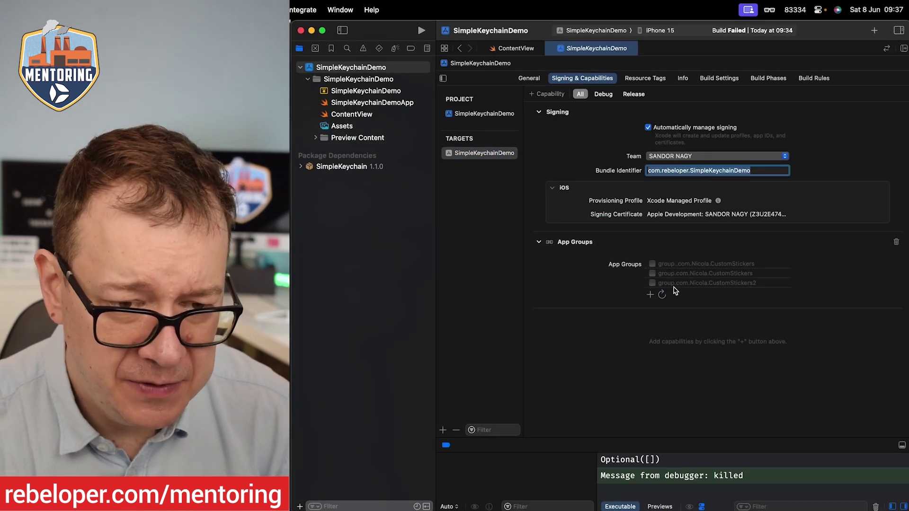
click(651, 294)
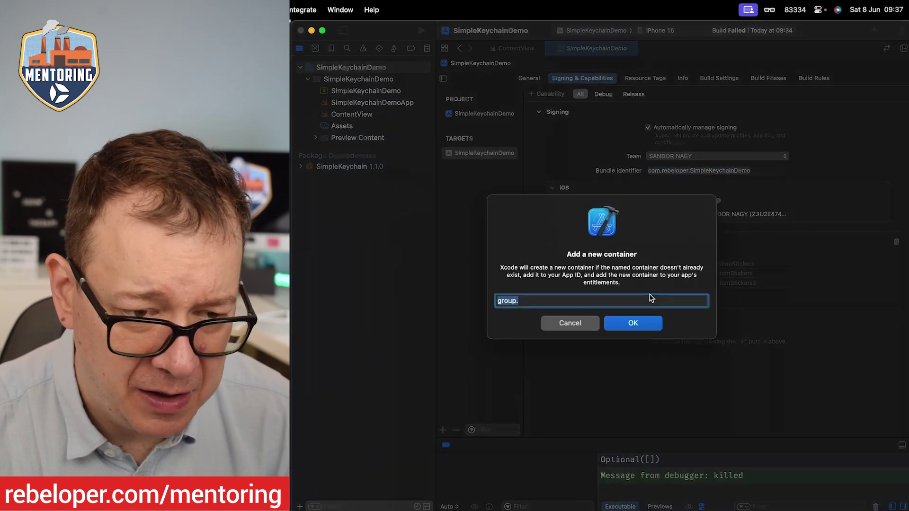
click(523, 301)
key(BackSpace)
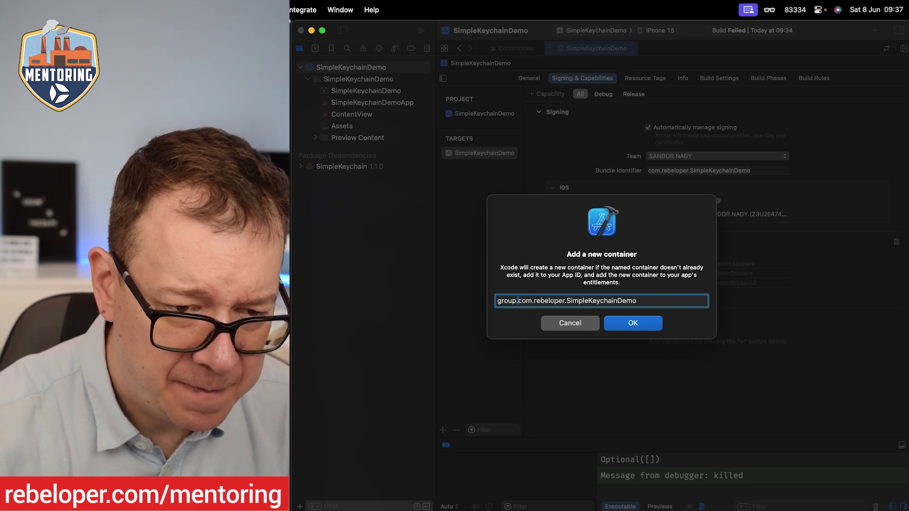
click(634, 324)
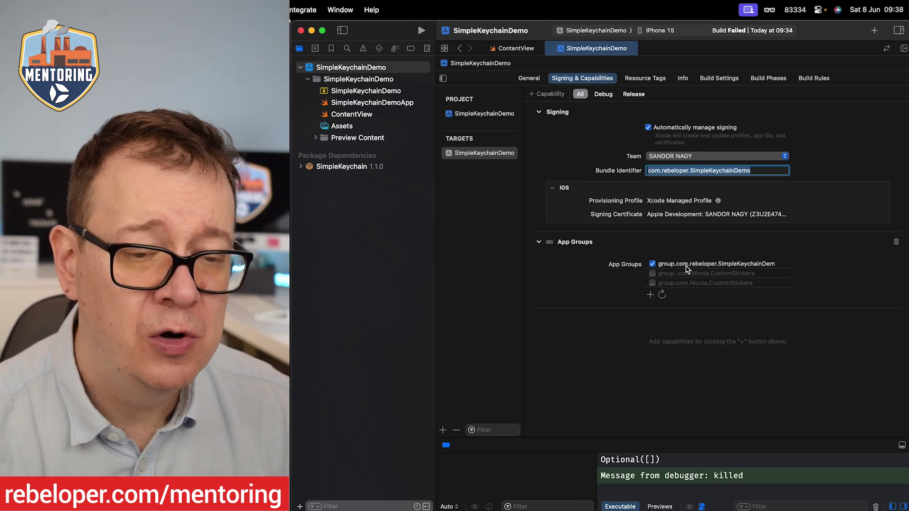
text(o)
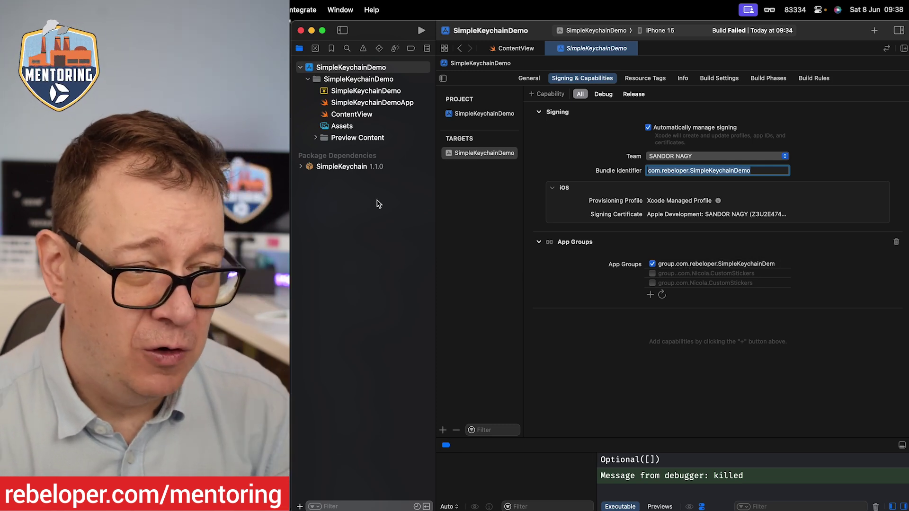
Step: Replace the service argument with accessGroup "group.com.rebeloper.SimpleKeychainDemo" and check it against App Groups
click(369, 103)
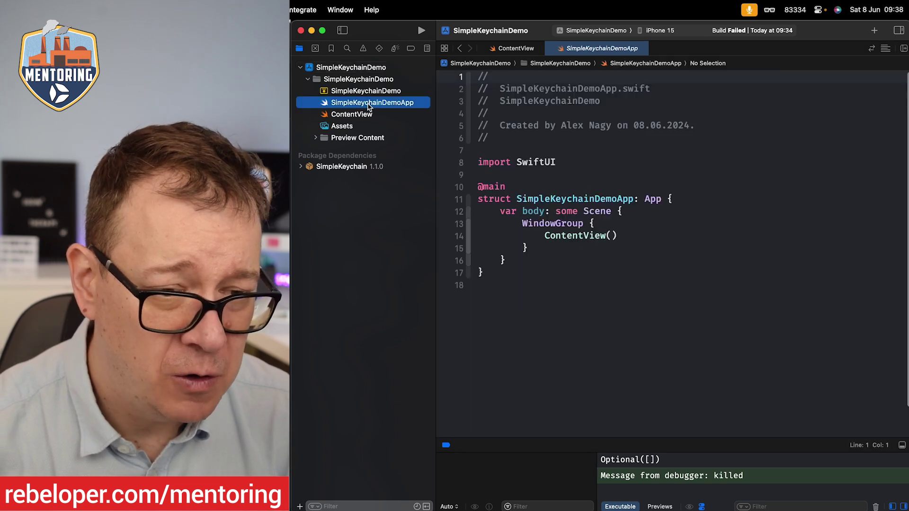
click(352, 115)
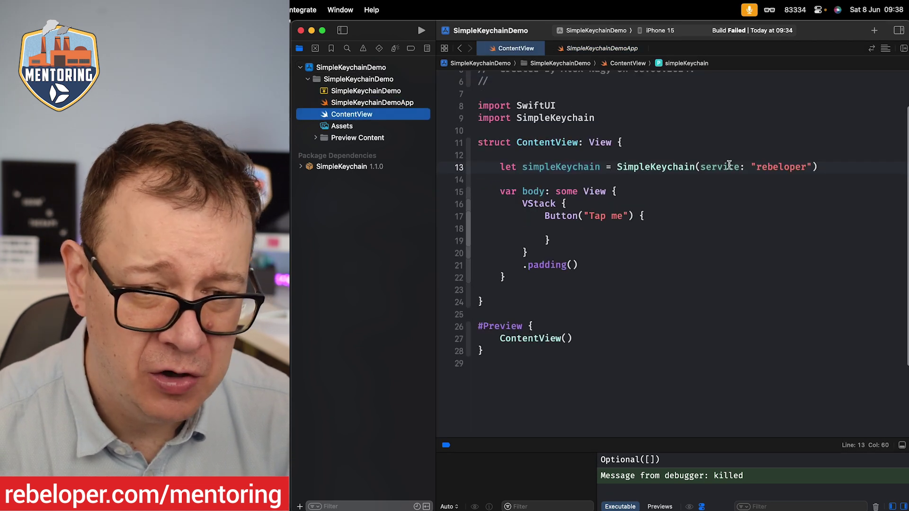
drag(812, 167, 706, 167)
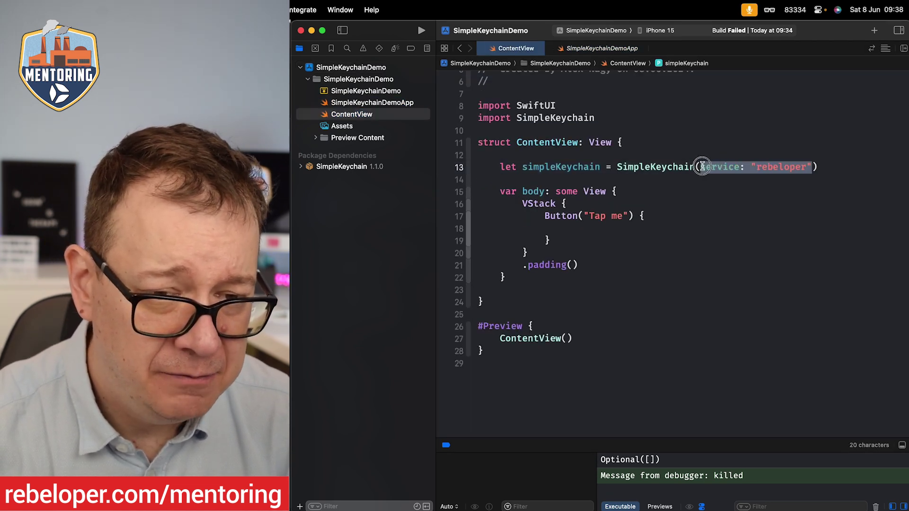
text(acc)
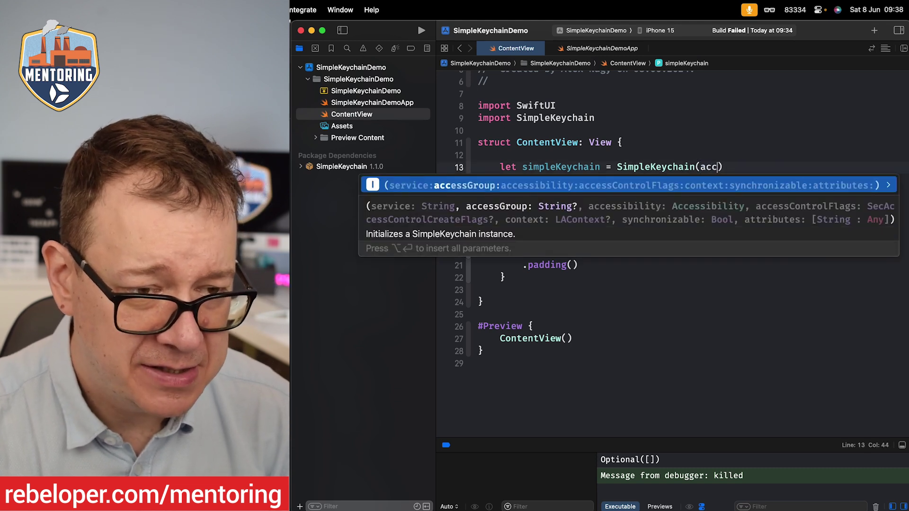
key(Return)
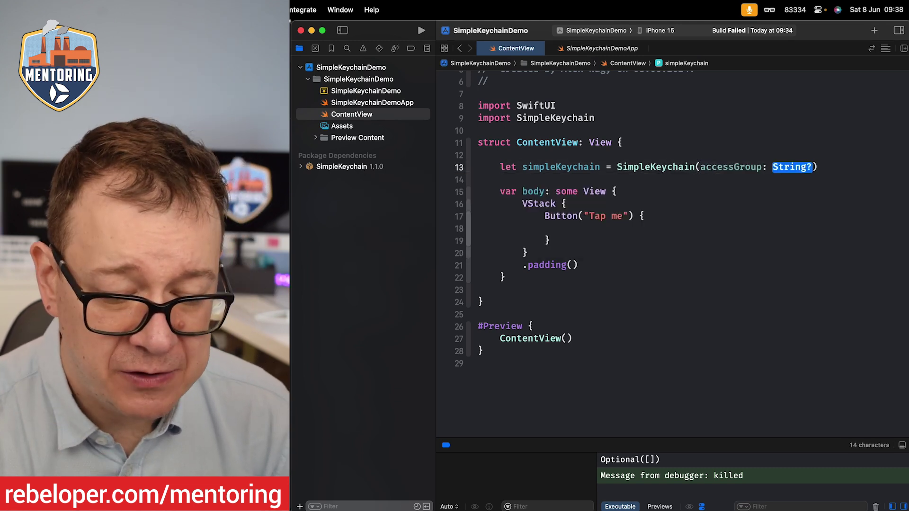
text(")
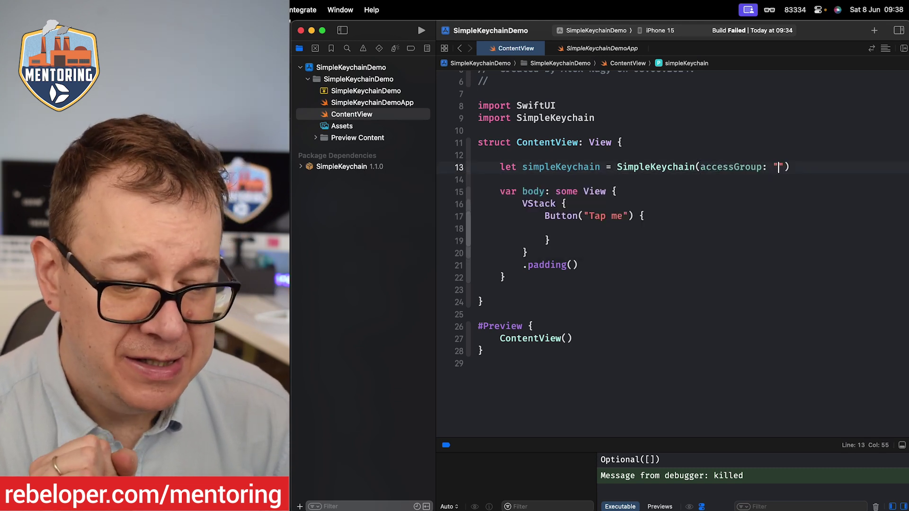
key(super+v)
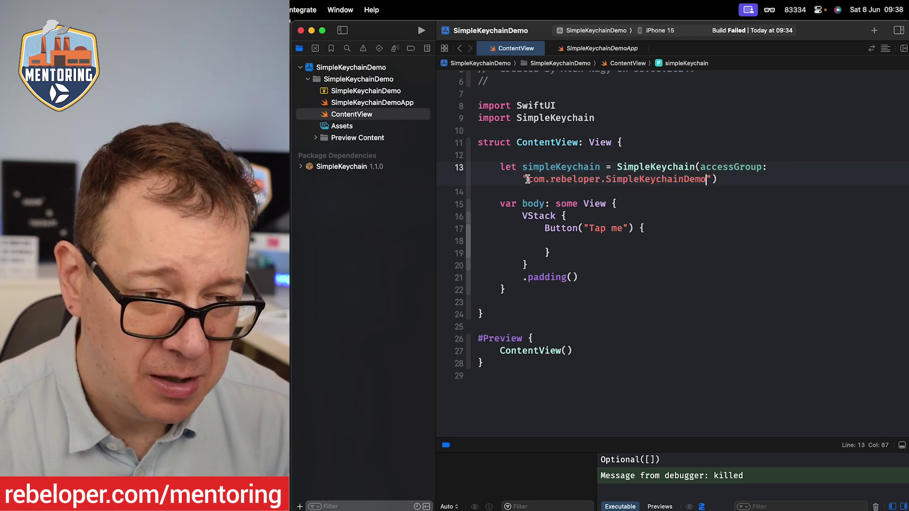
click(527, 179)
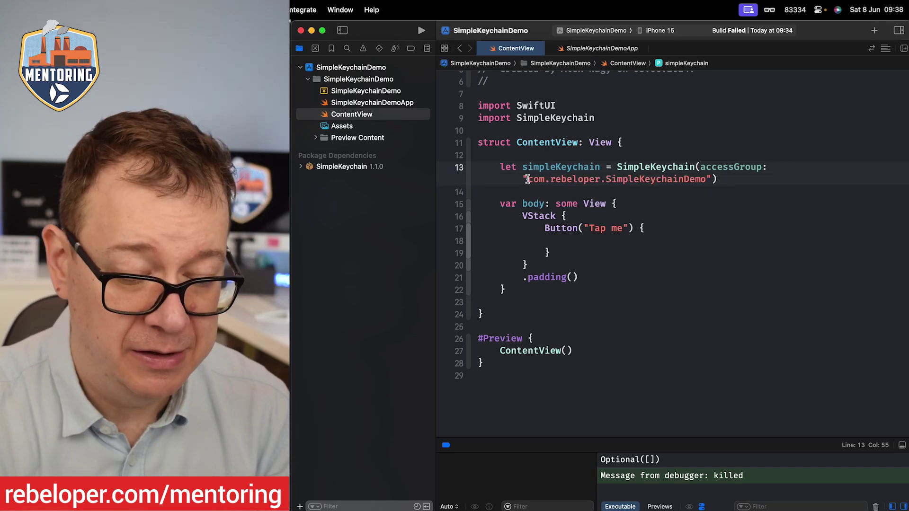
text(group)
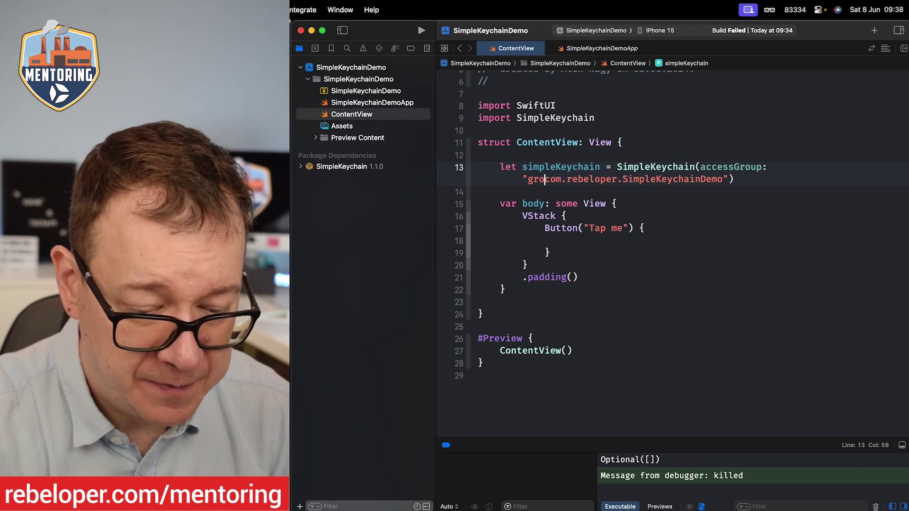
text(p.)
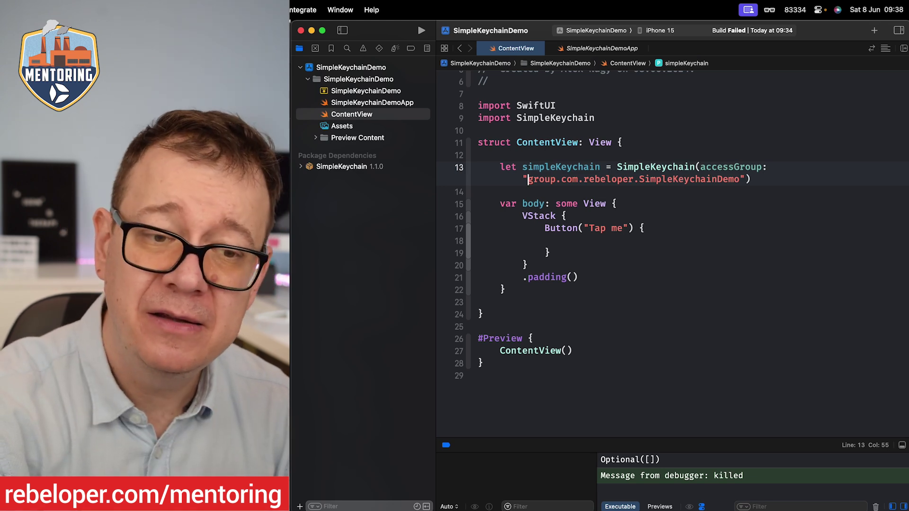
click(352, 67)
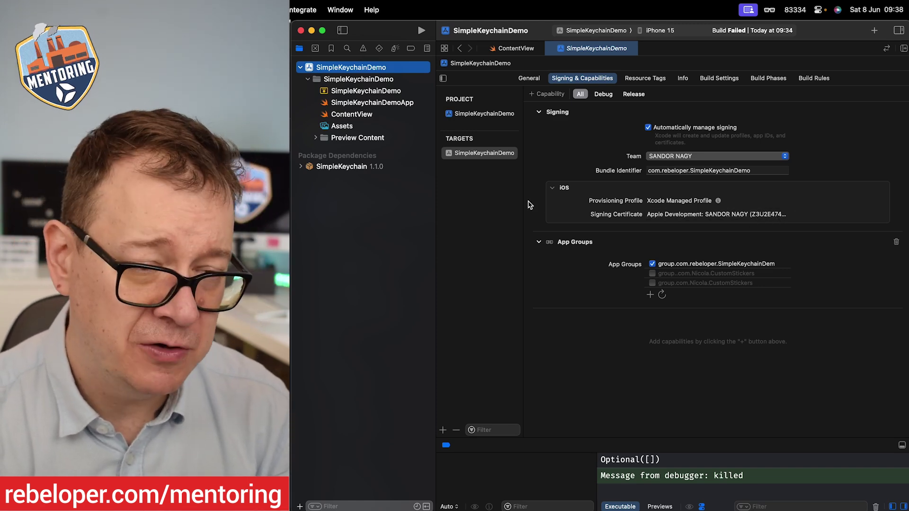
Step: Make the accessGroup string "ABCDEFGH.group.com.rebeloper.SimpleKeychainDemo"
click(459, 49)
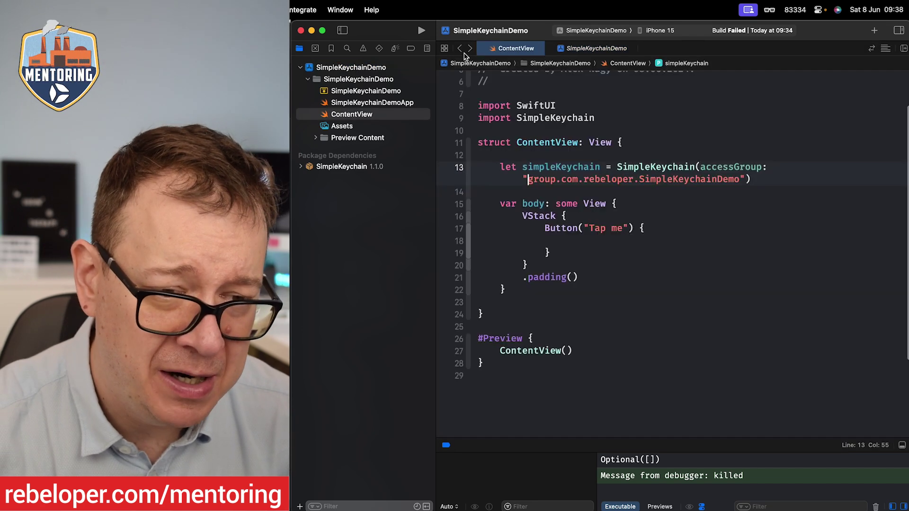
text(ABCDE)
key(BackSpace)
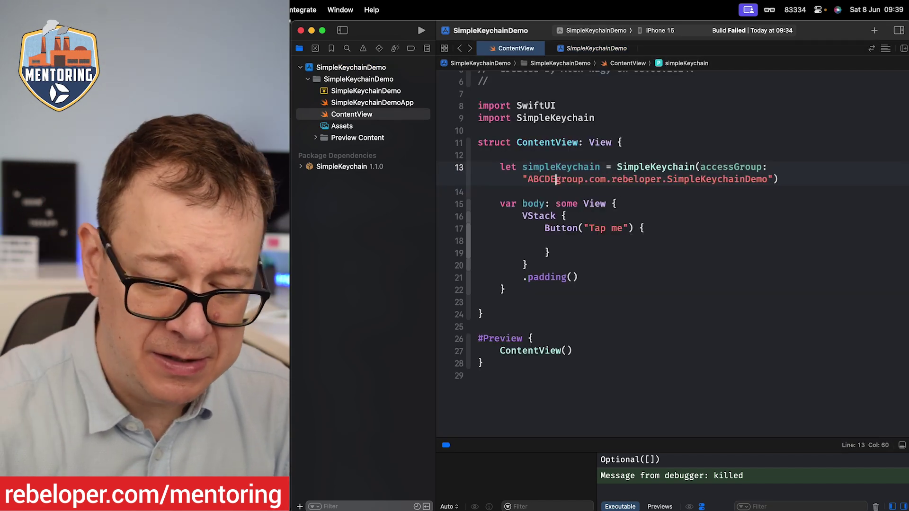
text(.)
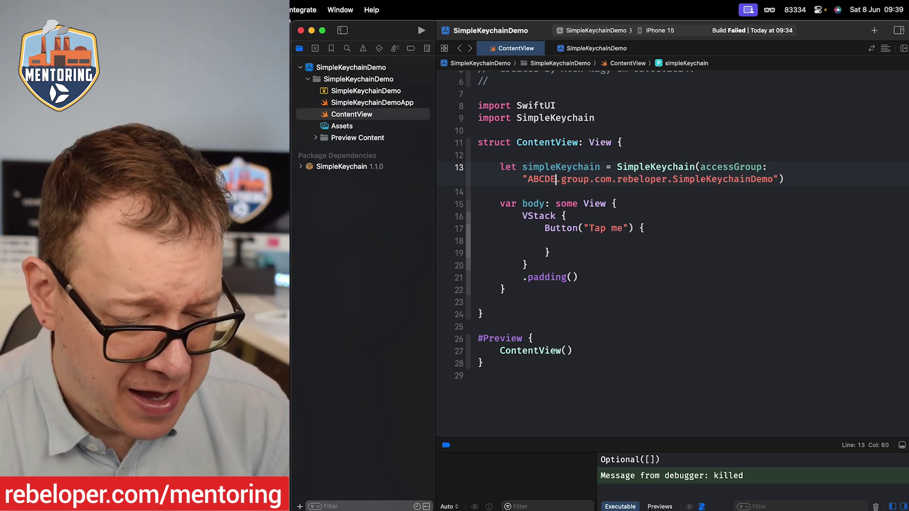
text(FGH)
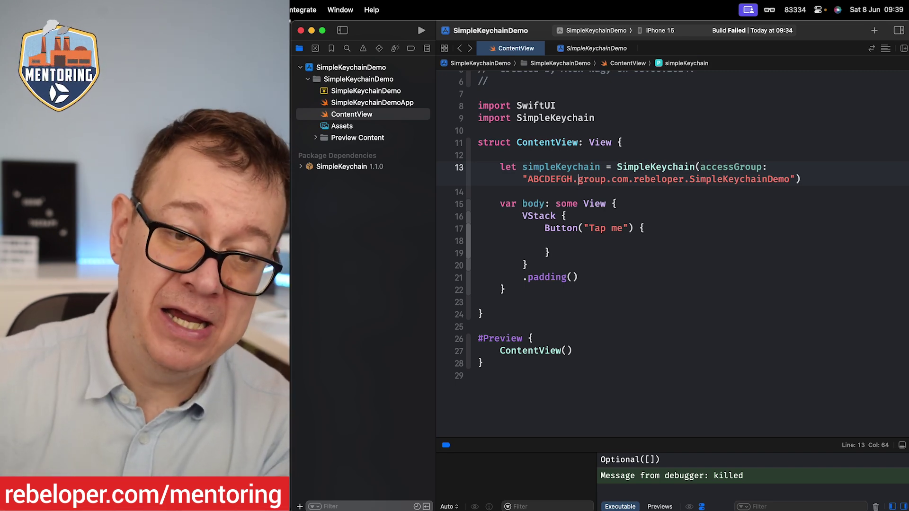
double_click(728, 179)
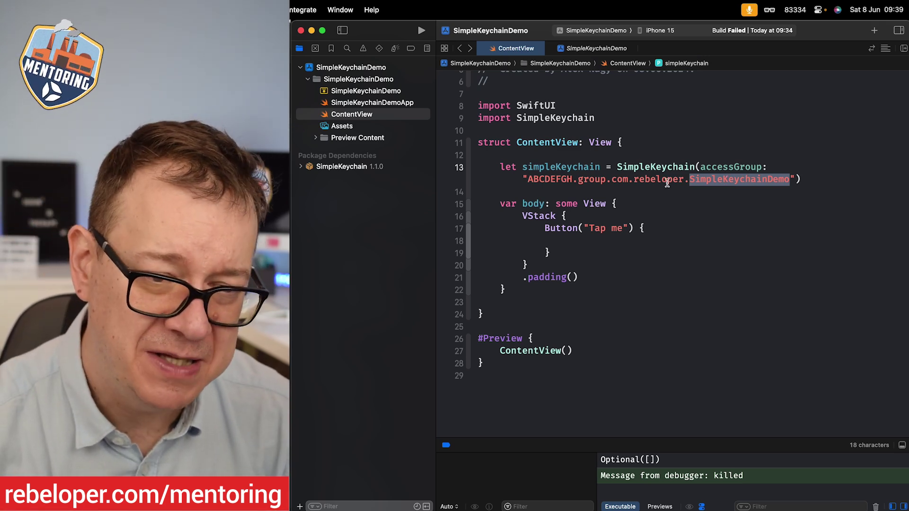
drag(608, 179, 774, 179)
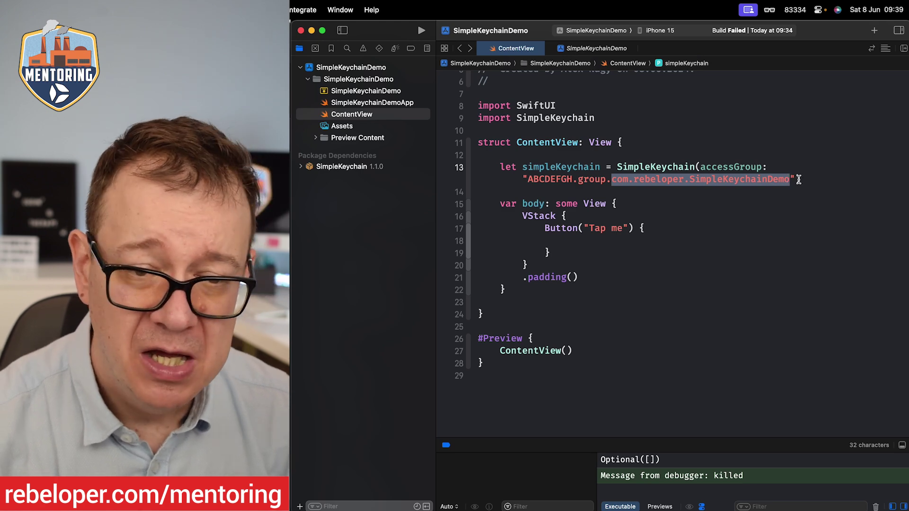
click(791, 179)
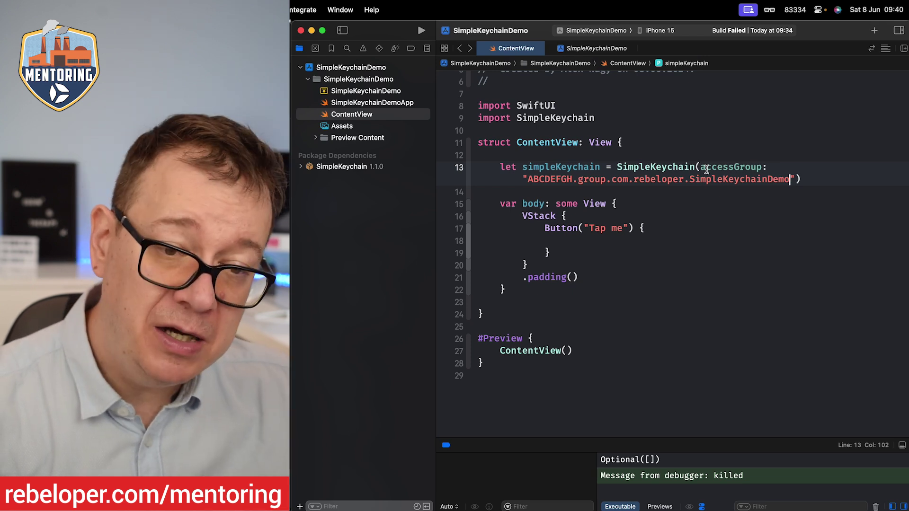
Step: Replace the accessGroup argument with synchronizable: true in the SimpleKeychain initializer
drag(703, 167, 798, 179)
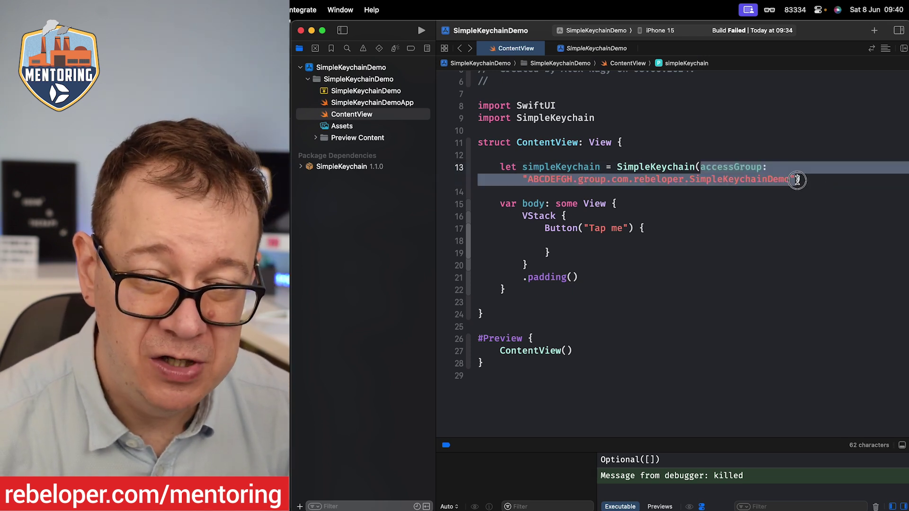
text(sy)
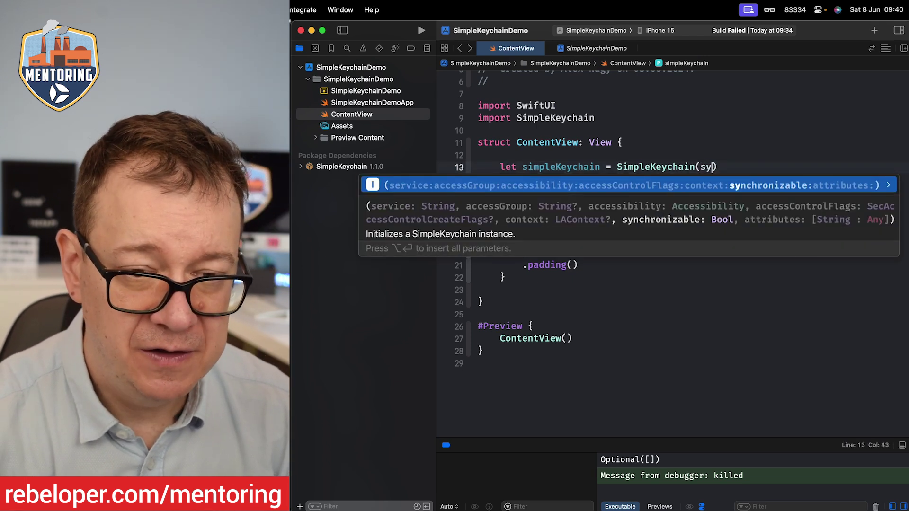
key(Return)
text(tru)
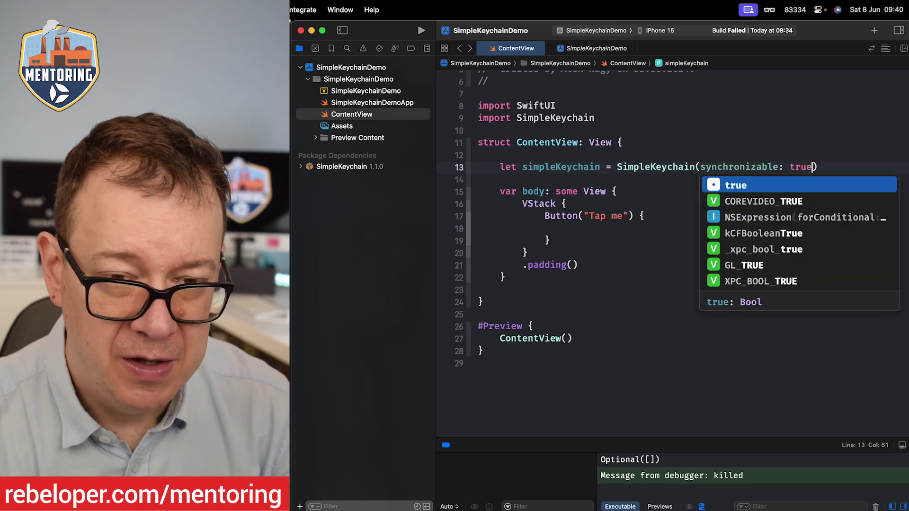
text(e)
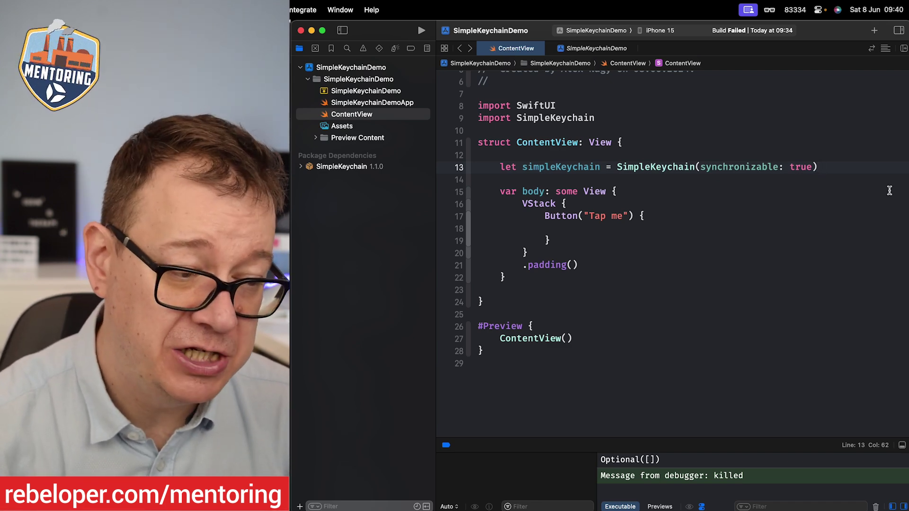
Step: Replace synchronizable: true with accessibility: .whenUnlocked in the SimpleKeychain initializer
drag(812, 167, 709, 167)
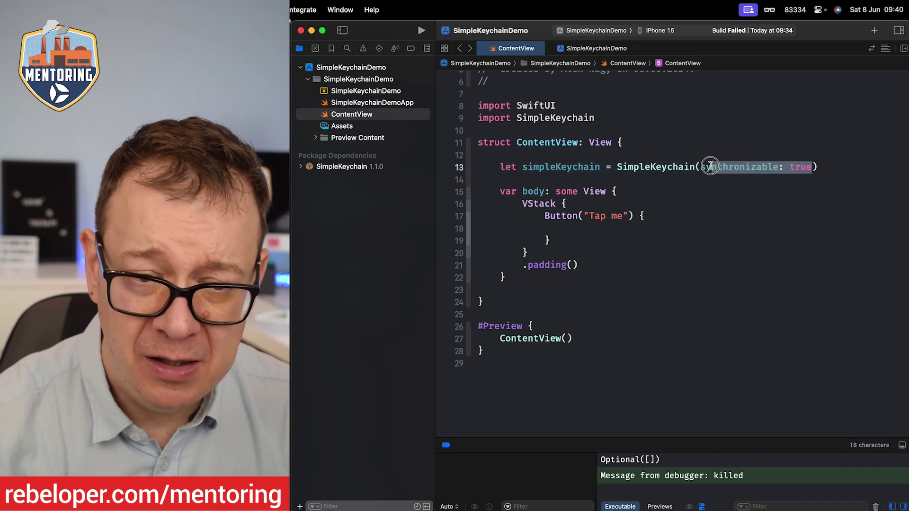
text(acc)
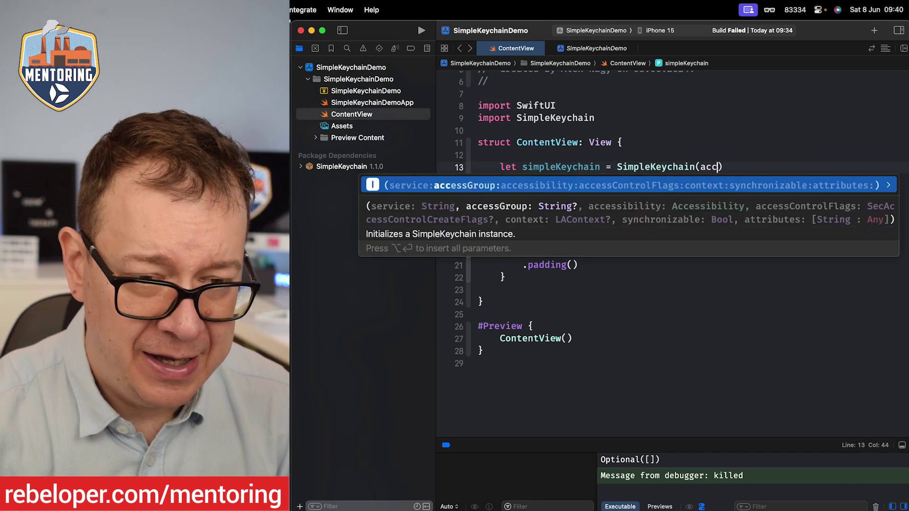
key(Tab)
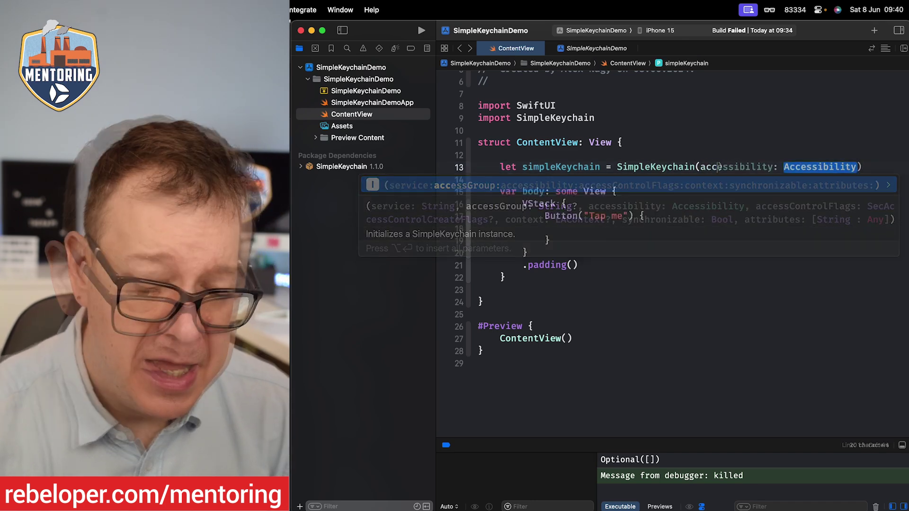
text(.)
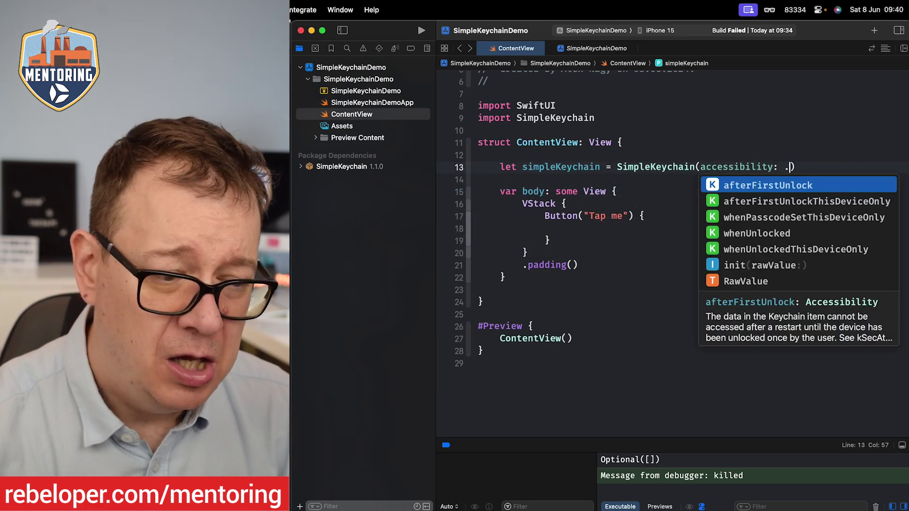
key(Down)
key(Down)
key(Down)
key(Return)
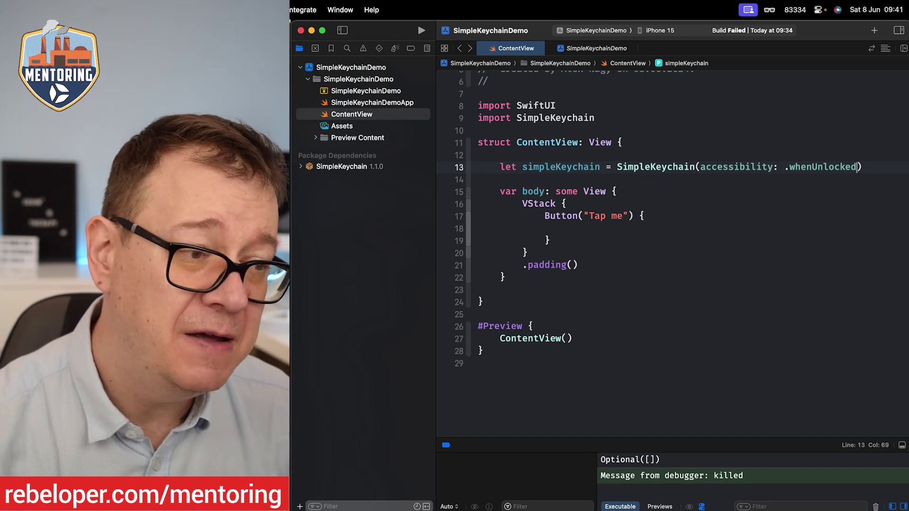
Step: Switch to Safari's 'mentoring — Rebeloper' tab and select its web address
key(super+Tab)
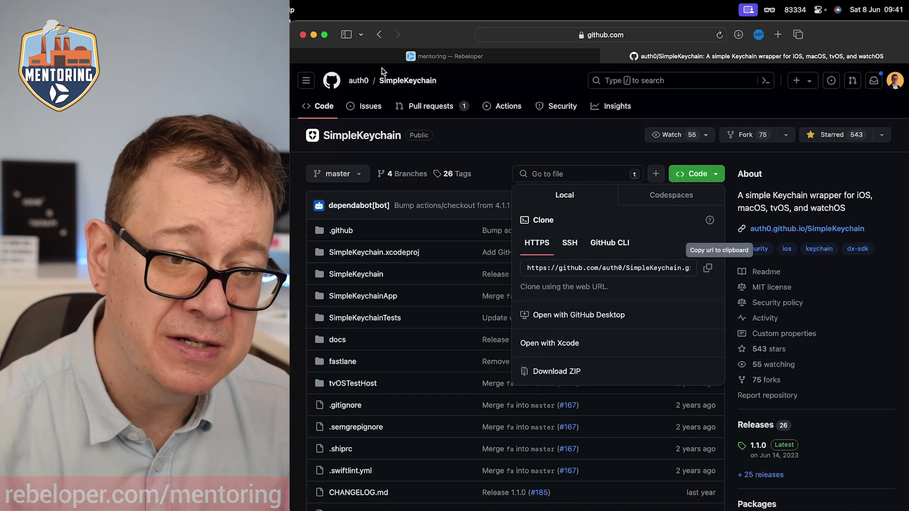
click(517, 58)
click(689, 37)
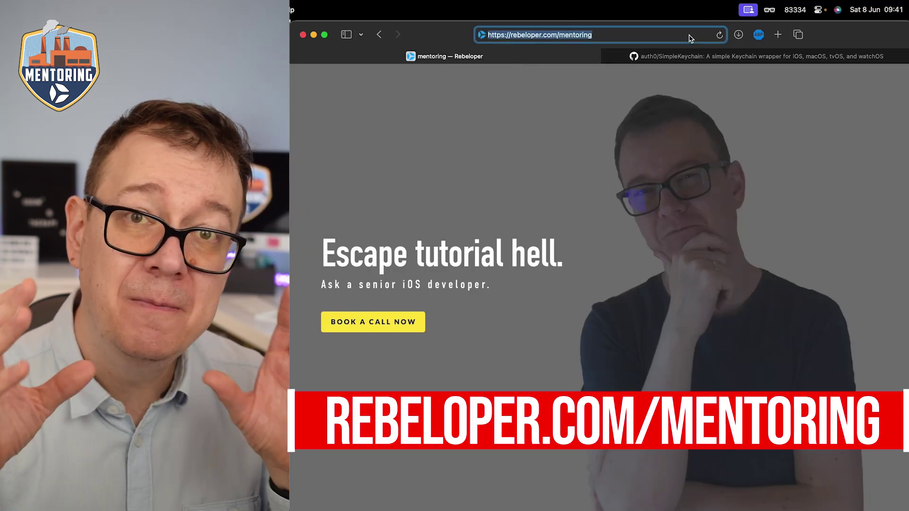